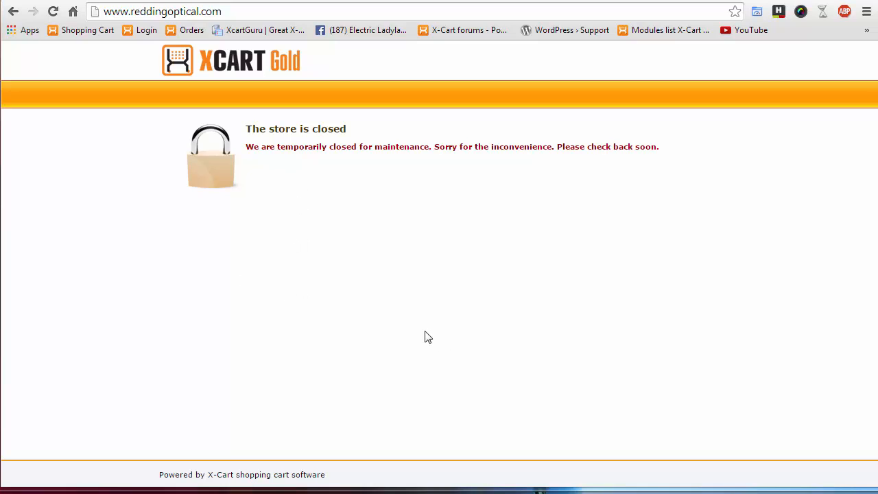
{"action": "left_click", "coordinate": [251, 14]}
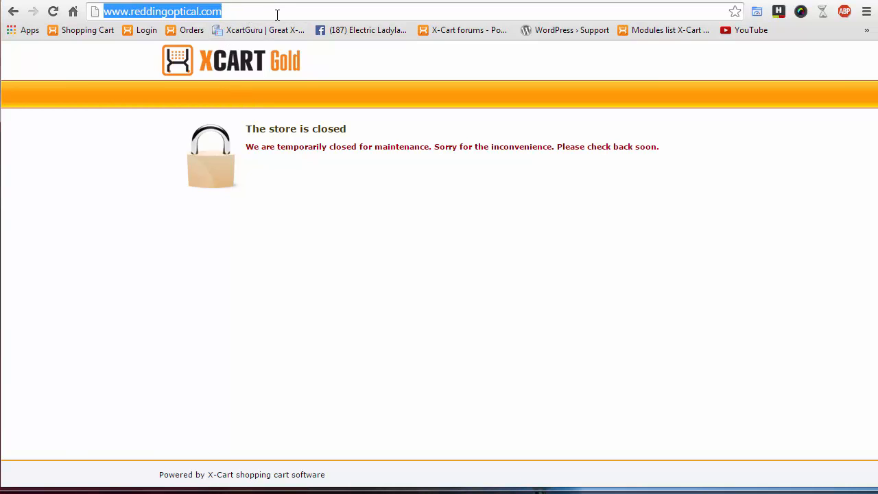
{"action": "left_click", "coordinate": [244, 13]}
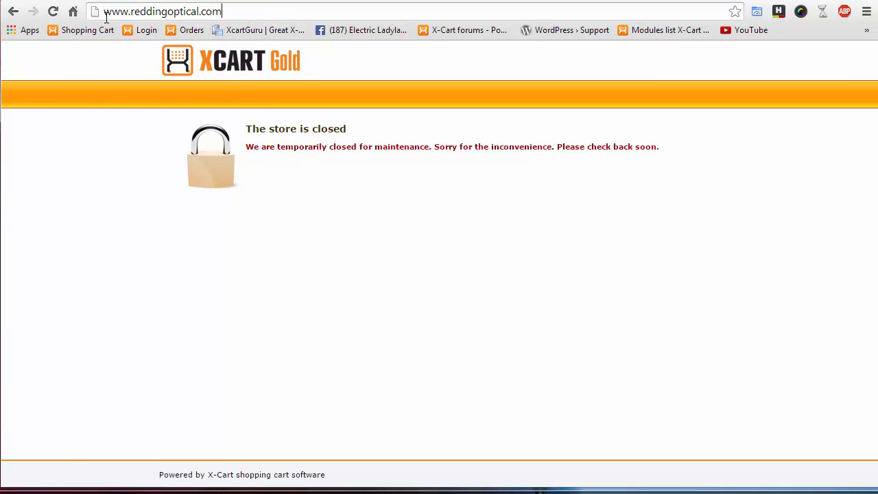
{"action": "left_click_drag", "start_coordinate": [111, 14], "coordinate": [249, 11]}
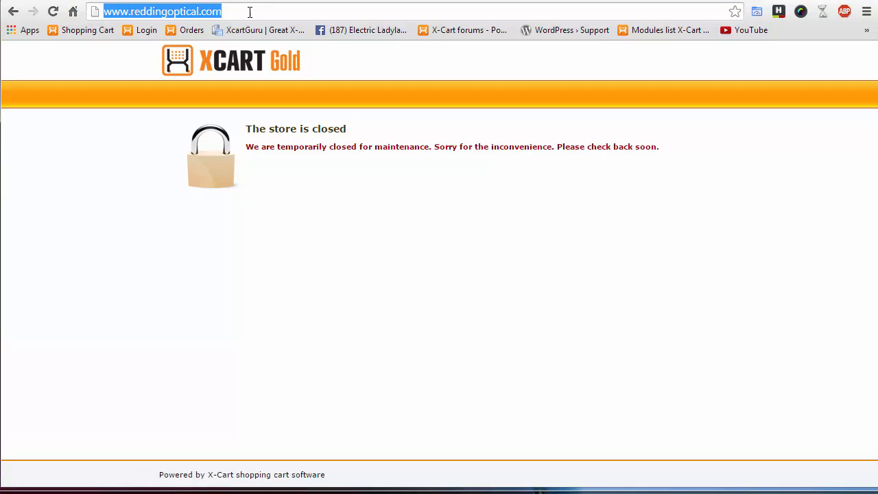
{"action": "left_click", "coordinate": [249, 9]}
{"action": "type", "text": "/"}
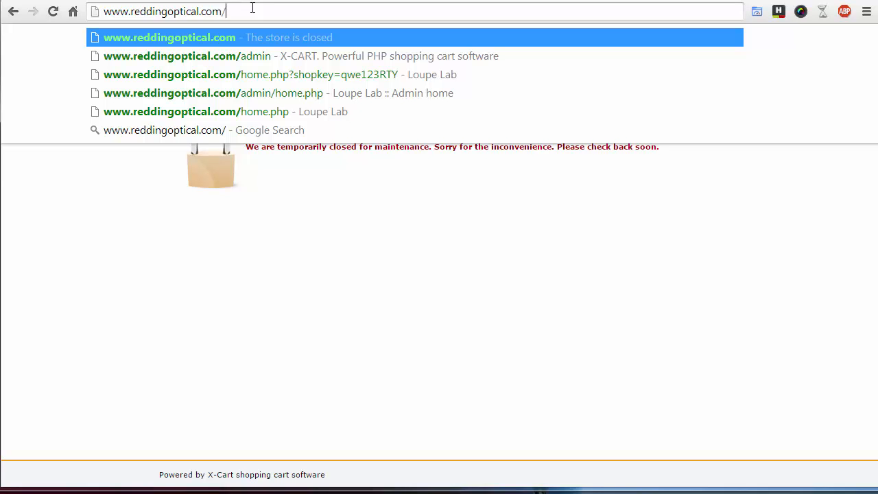
{"action": "type", "text": "admin"}
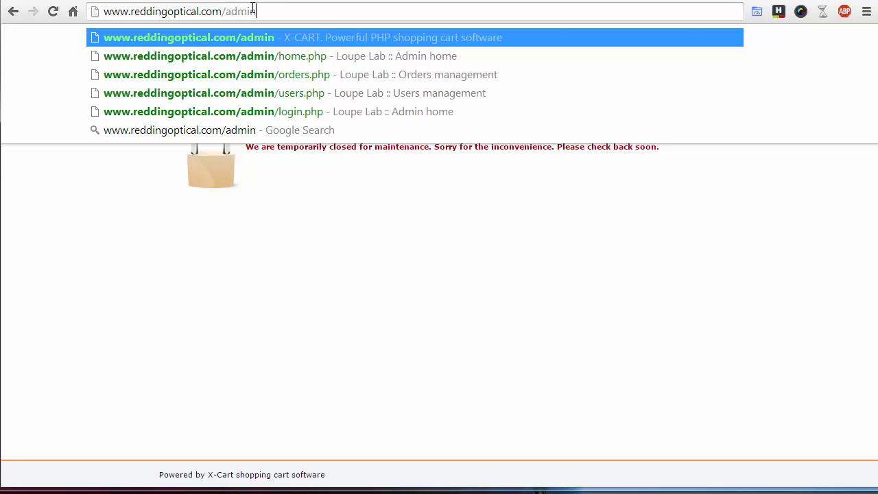
{"action": "key", "text": "Return"}
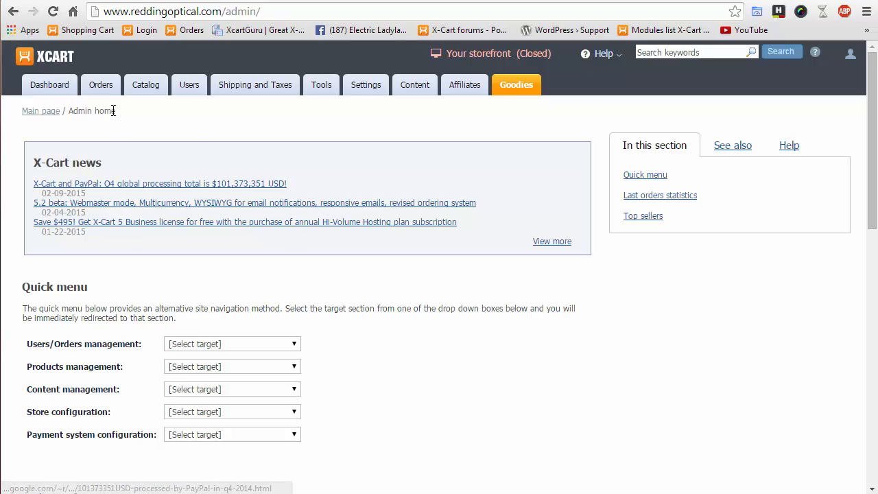
- Go to Catalog > Manufacturers, which shows 'No manufacturers'
{"action": "mouse_move", "coordinate": [111, 90]}
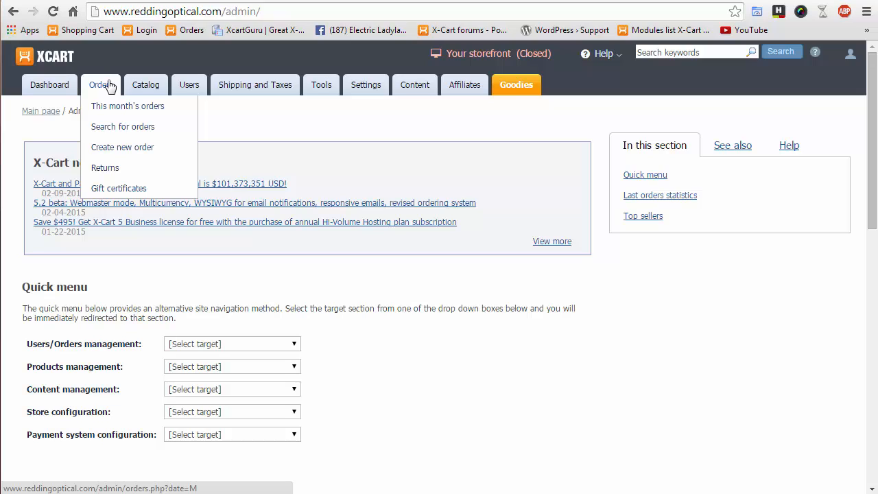
{"action": "mouse_move", "coordinate": [145, 84]}
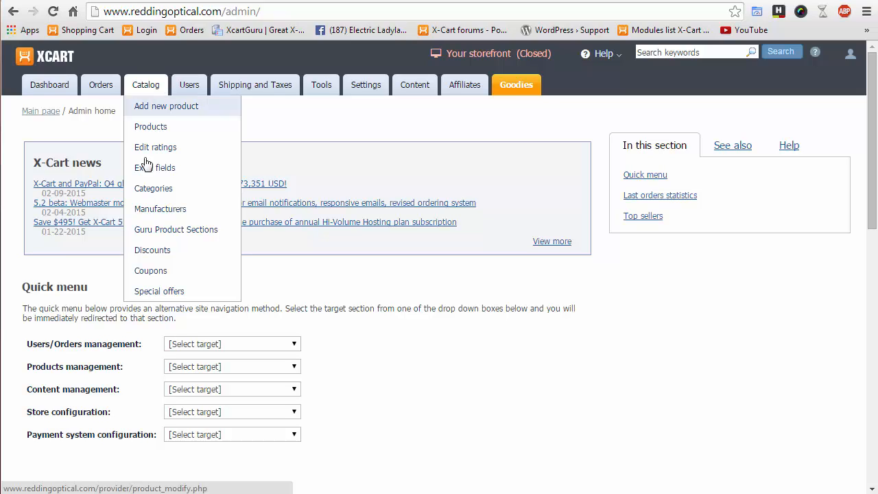
{"action": "left_click", "coordinate": [142, 214]}
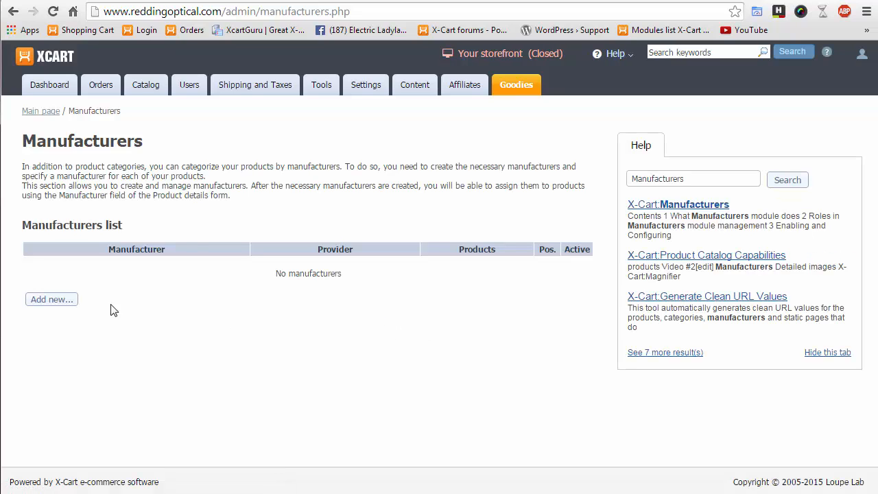
- Start a new manufacturer and enter the name LexMark
{"action": "left_click", "coordinate": [60, 303]}
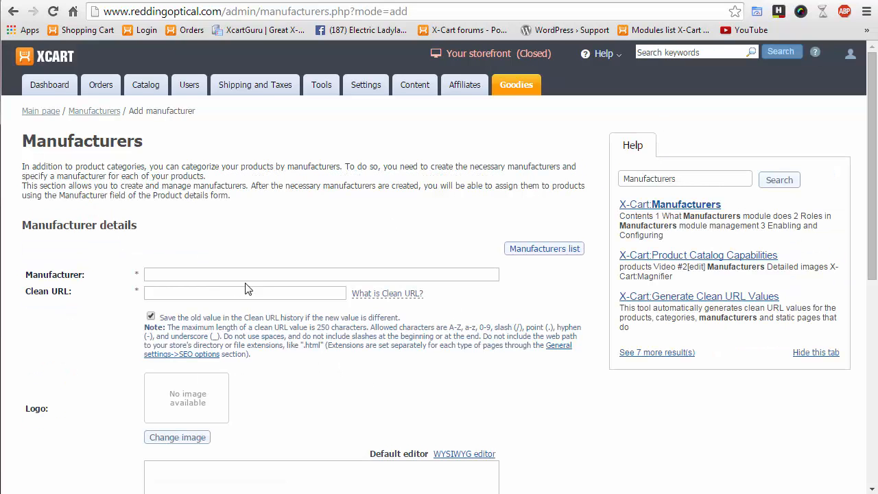
{"action": "left_click", "coordinate": [260, 275]}
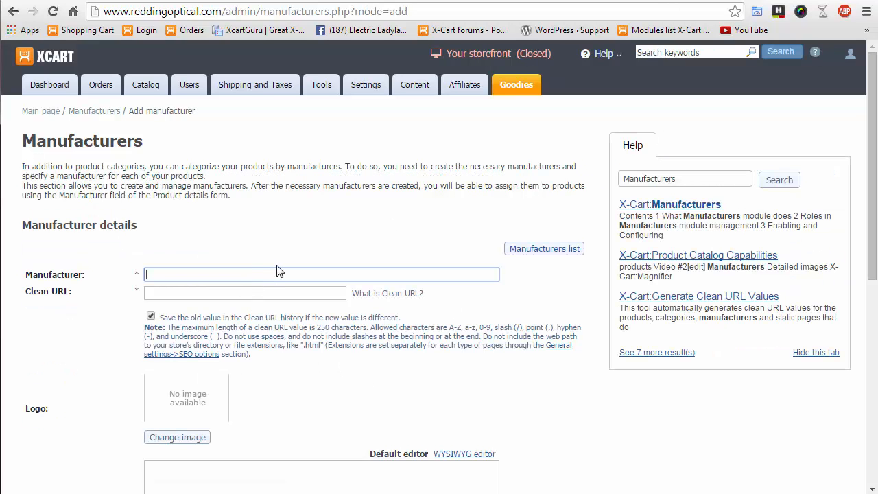
{"action": "type", "text": "Some Ma"}
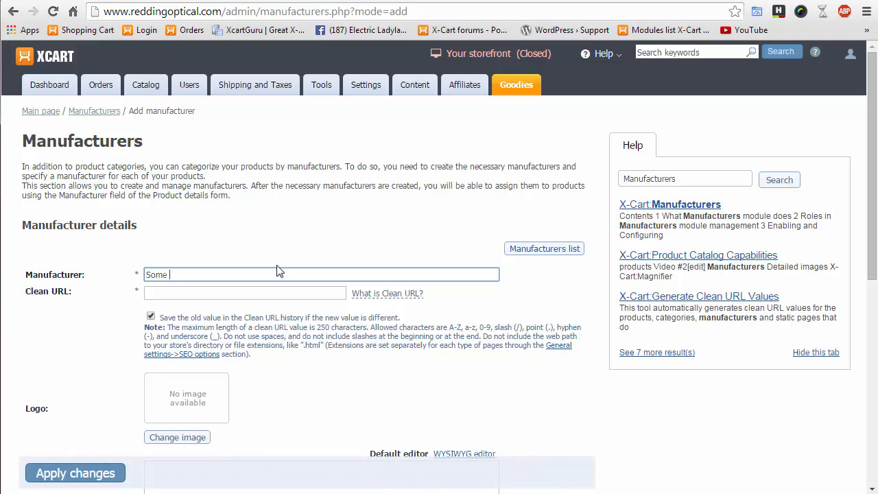
{"action": "key", "text": "BackSpace"}
{"action": "key", "text": "BackSpace"}
{"action": "key", "text": "BackSpace"}
{"action": "key", "text": "BackSpace"}
{"action": "key", "text": "BackSpace"}
{"action": "key", "text": "BackSpace"}
{"action": "key", "text": "BackSpace"}
{"action": "type", "text": "LexMark"}
- Fill the Clean URL field with LexMark
{"action": "left_click", "coordinate": [197, 299]}
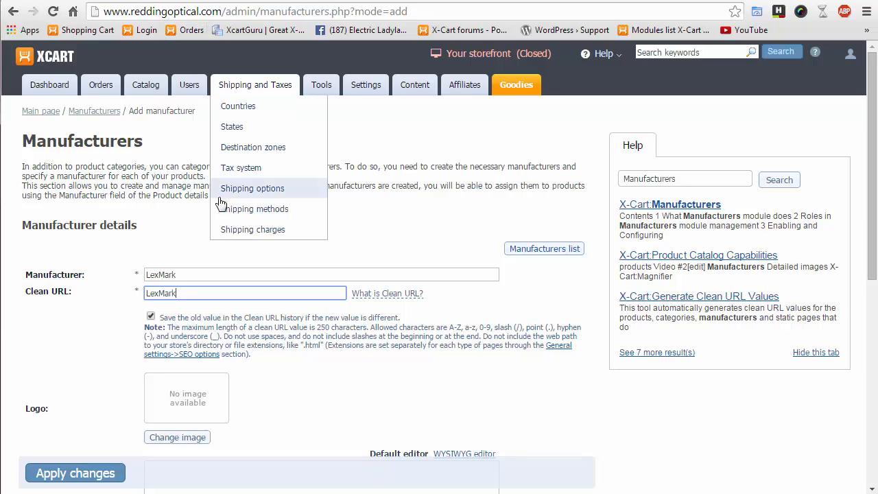
{"action": "left_click_drag", "start_coordinate": [171, 294], "coordinate": [98, 289]}
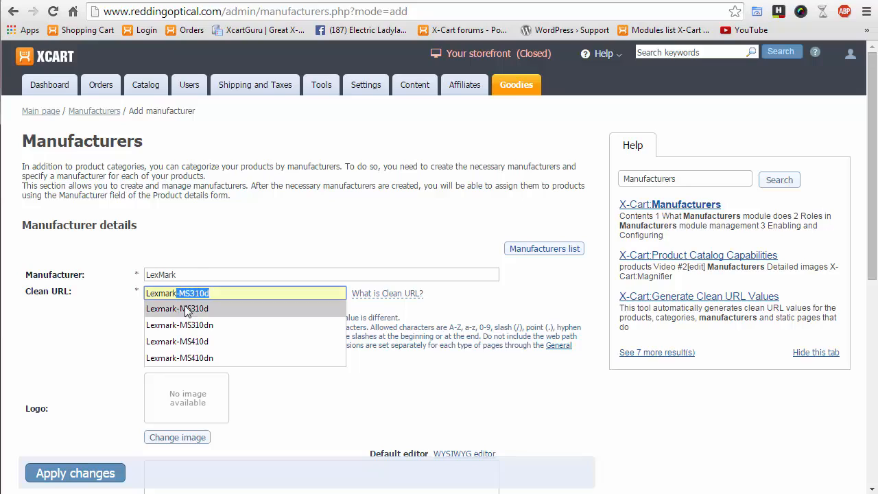
{"action": "left_click", "coordinate": [101, 301]}
{"action": "left_click_drag", "start_coordinate": [190, 275], "coordinate": [107, 273]}
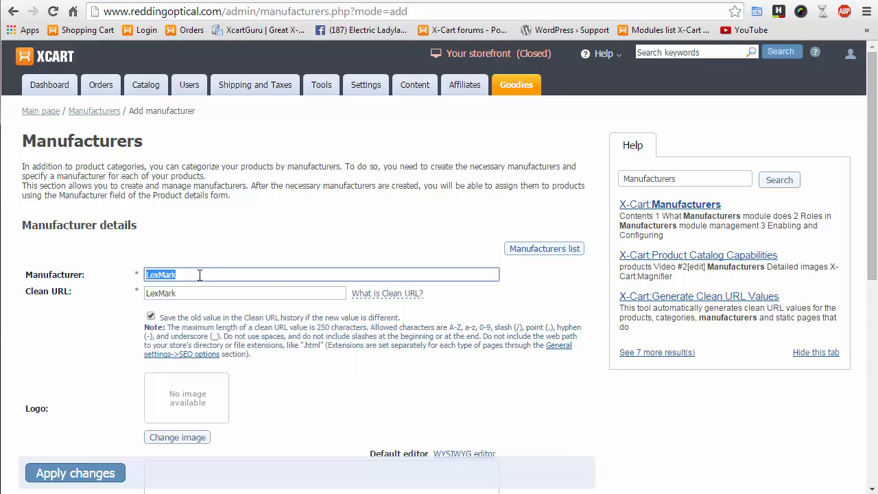
{"action": "left_click", "coordinate": [177, 273]}
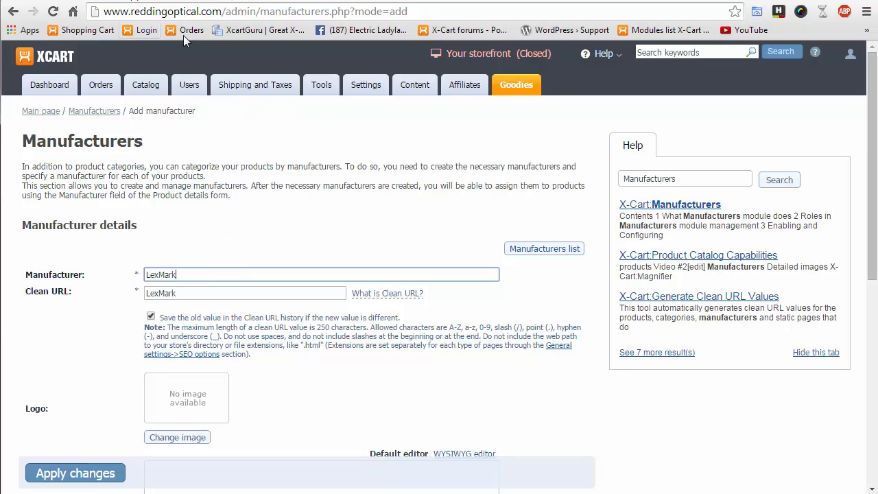
{"action": "double_click", "coordinate": [177, 294]}
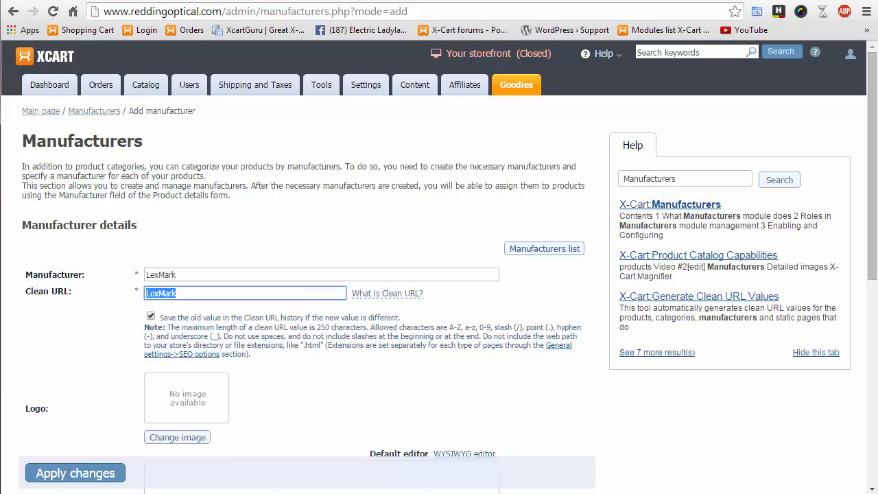
{"action": "left_click", "coordinate": [304, 388]}
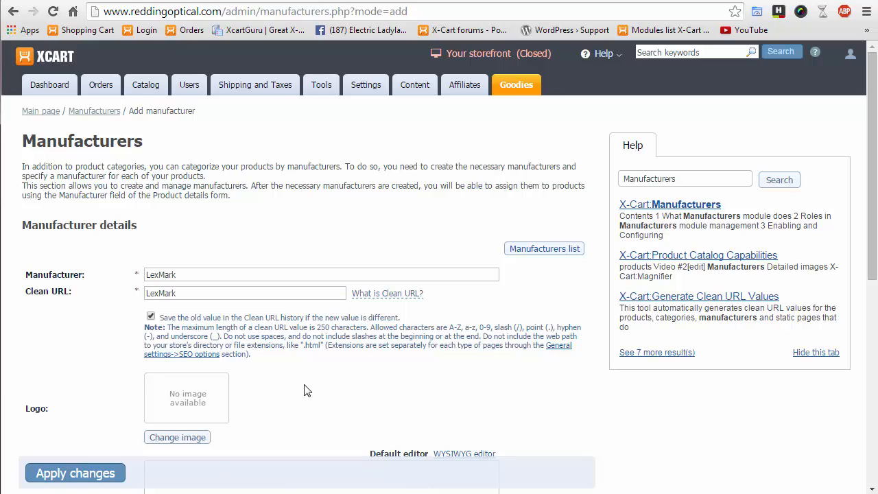
{"action": "scroll", "coordinate": [310, 387], "scroll_direction": "down", "scroll_amount": 3}
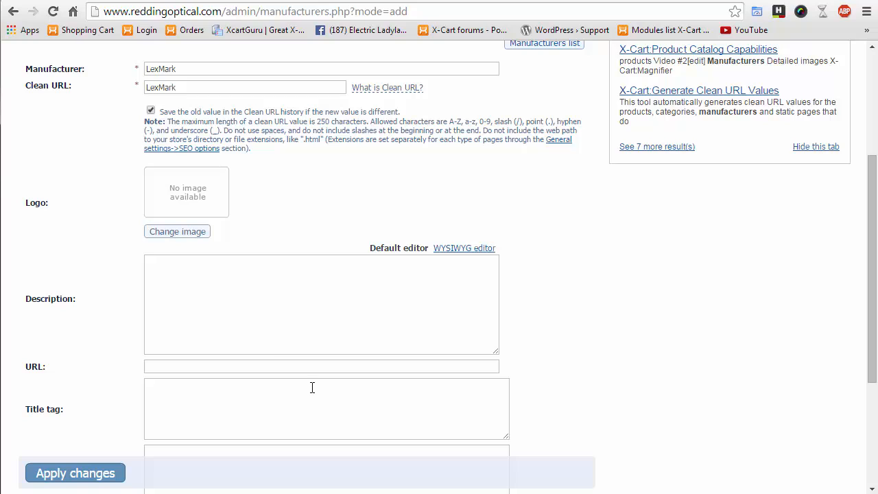
- Upload lexmark-logo.gif from the computer as the LexMark manufacturer logo
{"action": "left_click", "coordinate": [176, 232]}
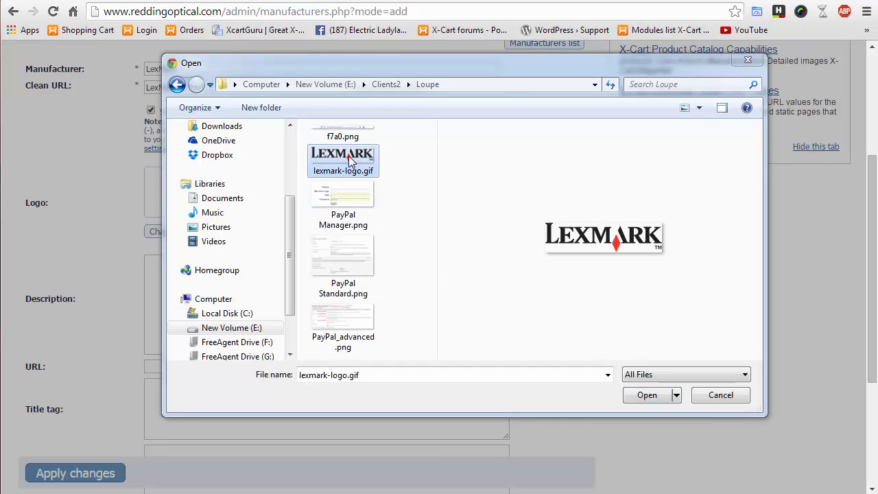
{"action": "left_click", "coordinate": [647, 396]}
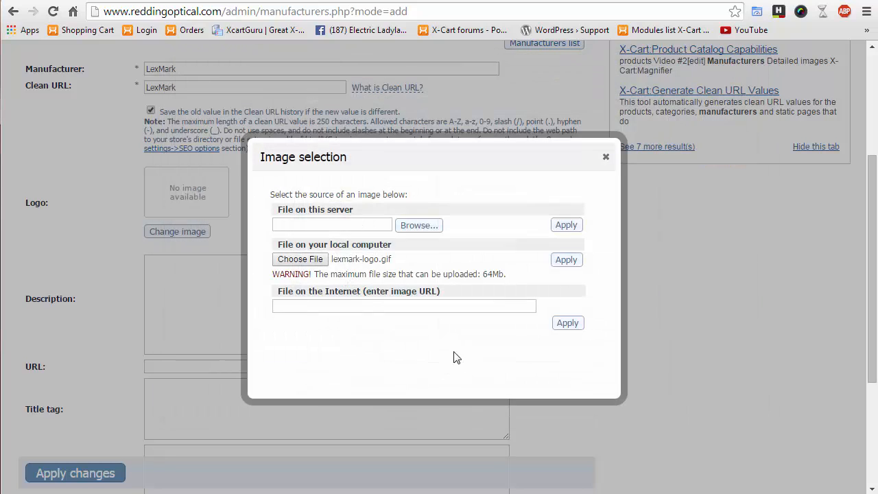
{"action": "left_click", "coordinate": [566, 260]}
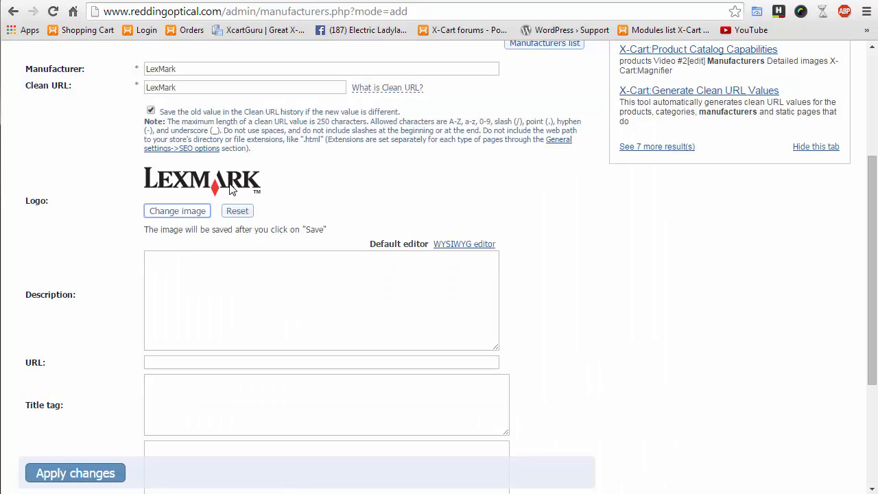
{"action": "scroll", "coordinate": [94, 334], "scroll_direction": "down", "scroll_amount": 2}
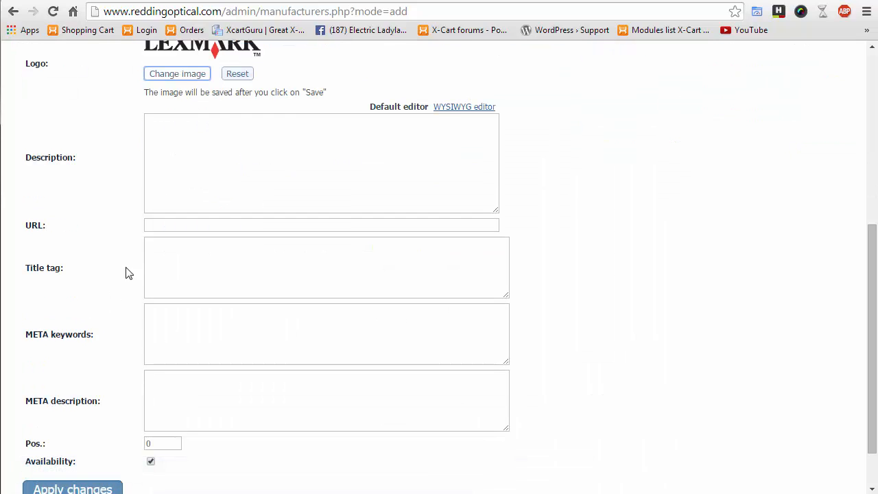
{"action": "left_click", "coordinate": [207, 200]}
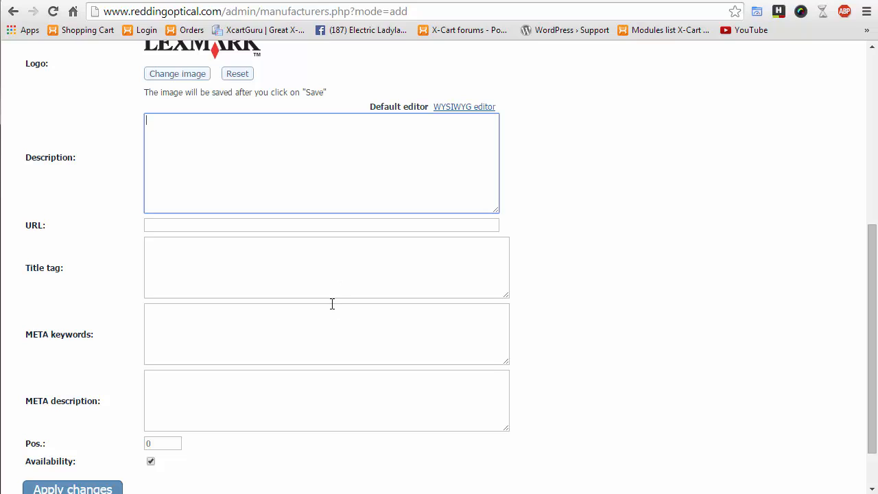
{"action": "left_click", "coordinate": [205, 224]}
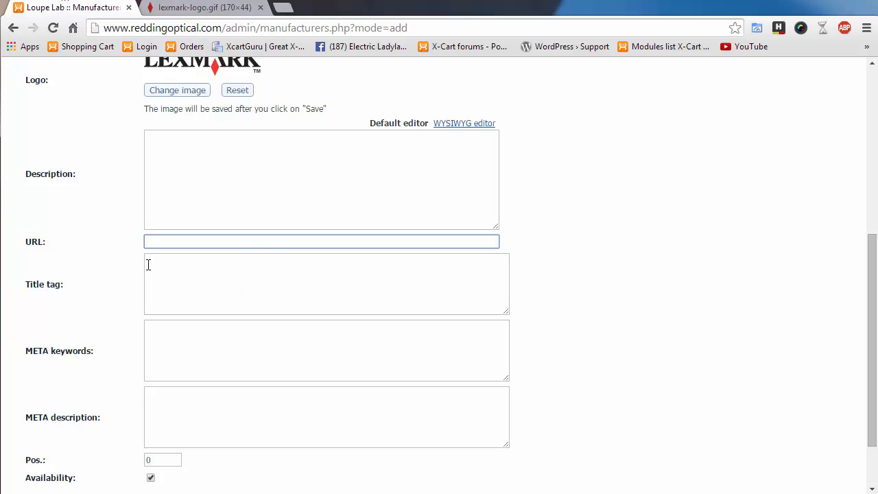
{"action": "left_click", "coordinate": [175, 264]}
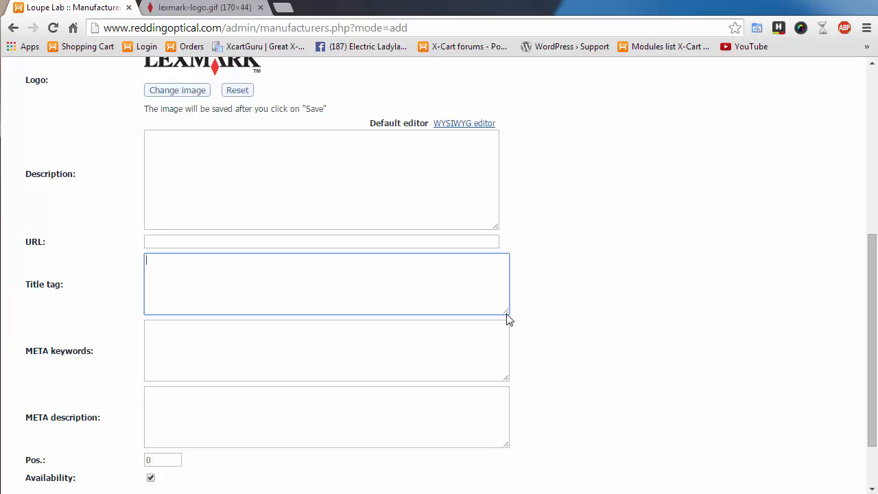
- Check the META keywords field on the LexMark manufacturer form
{"action": "scroll", "coordinate": [526, 409], "scroll_direction": "down", "scroll_amount": 2}
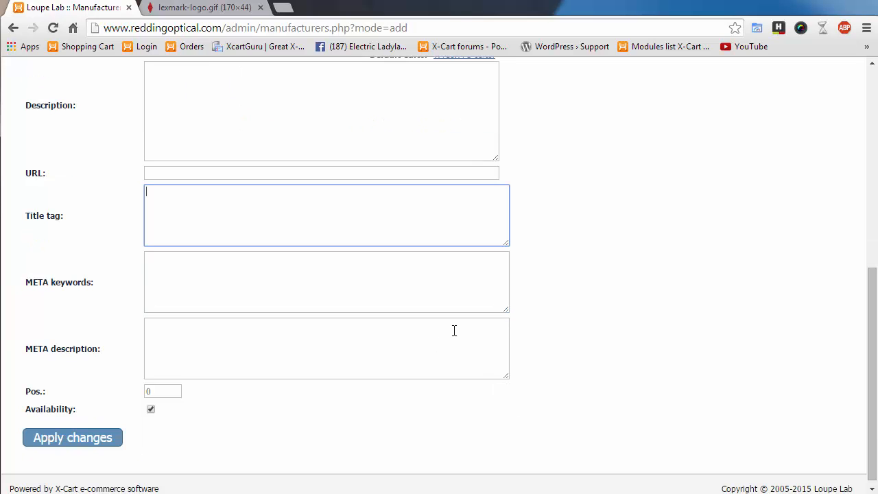
{"action": "left_click", "coordinate": [299, 284]}
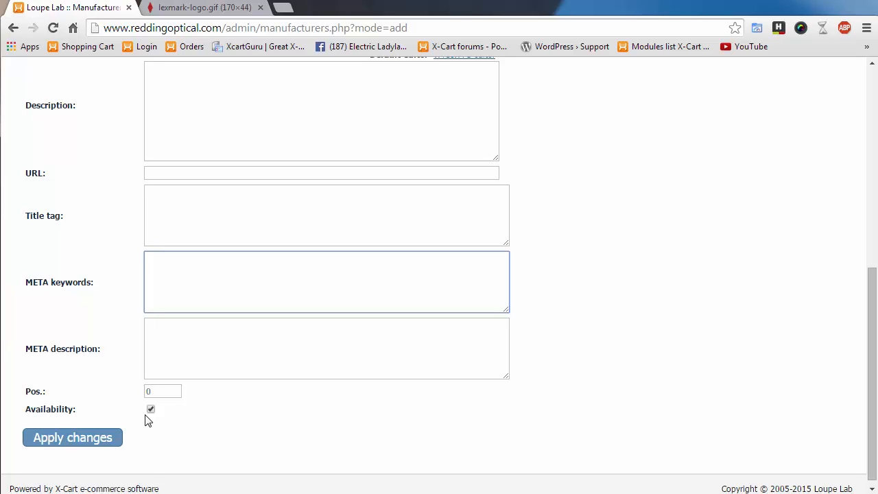
{"action": "left_click", "coordinate": [621, 388]}
{"action": "scroll", "coordinate": [623, 389], "scroll_direction": "up", "scroll_amount": 4}
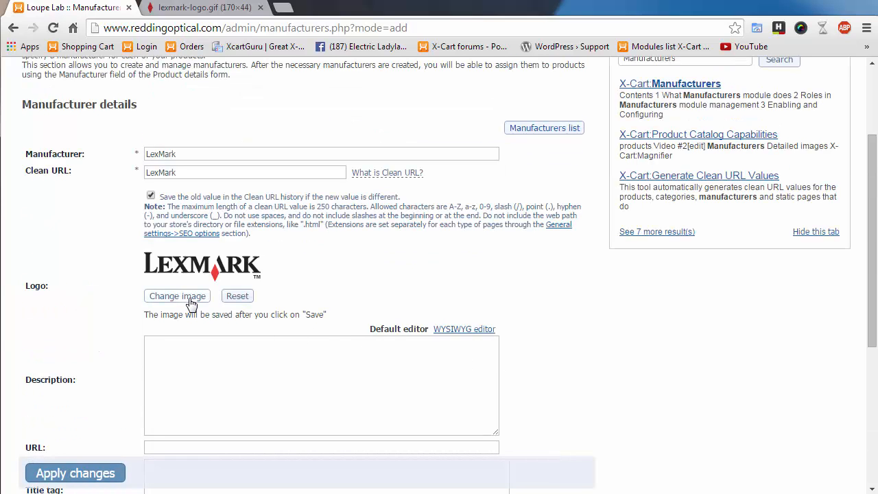
{"action": "left_click", "coordinate": [212, 8]}
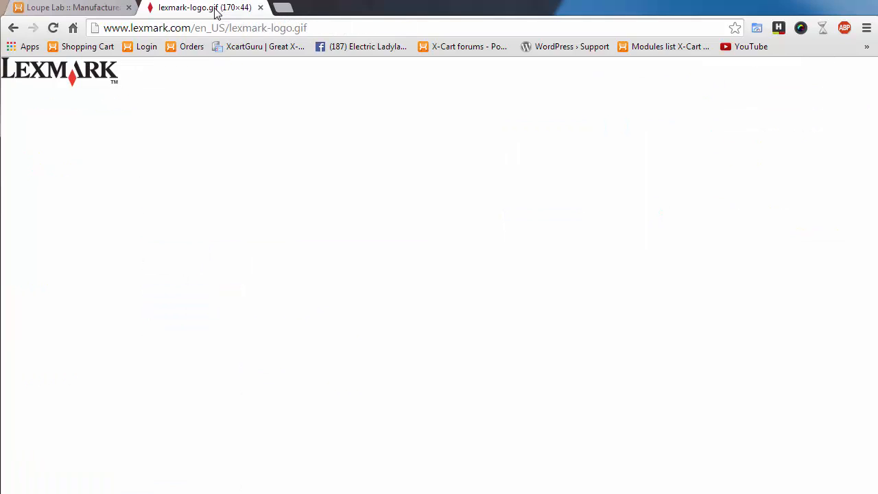
{"action": "left_click", "coordinate": [346, 27]}
{"action": "key", "text": "ctrl+c"}
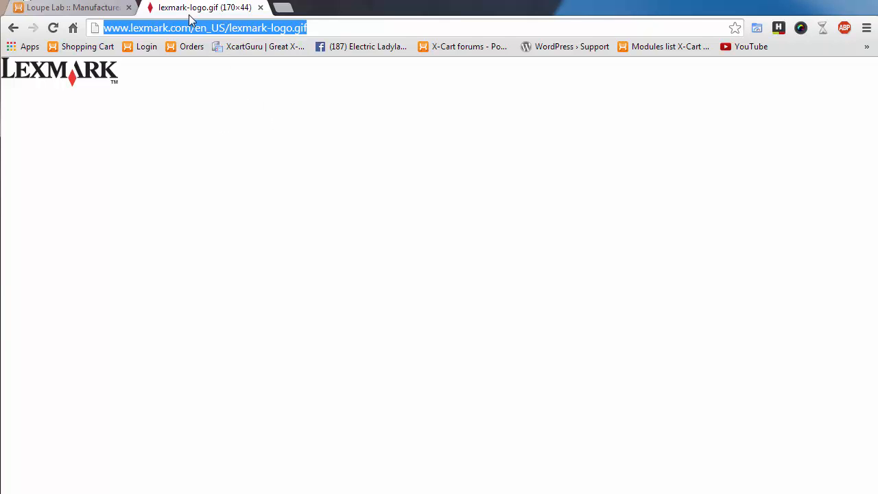
{"action": "left_click", "coordinate": [90, 10]}
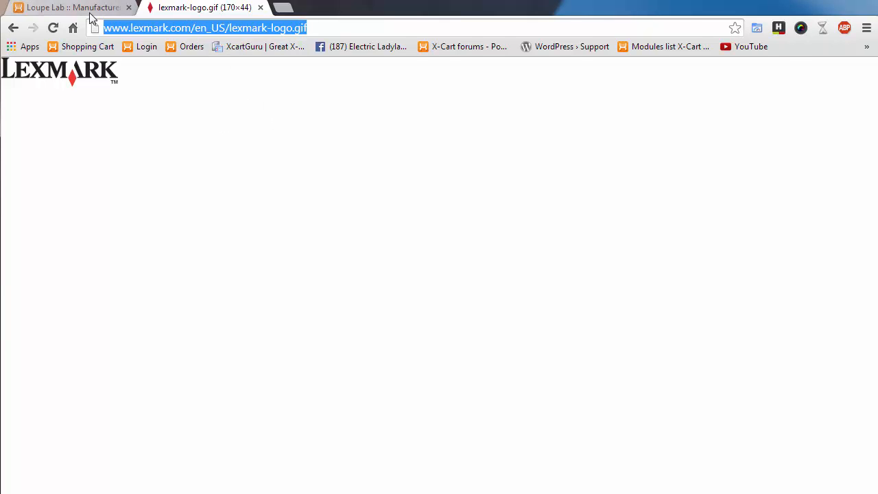
{"action": "left_click", "coordinate": [175, 297]}
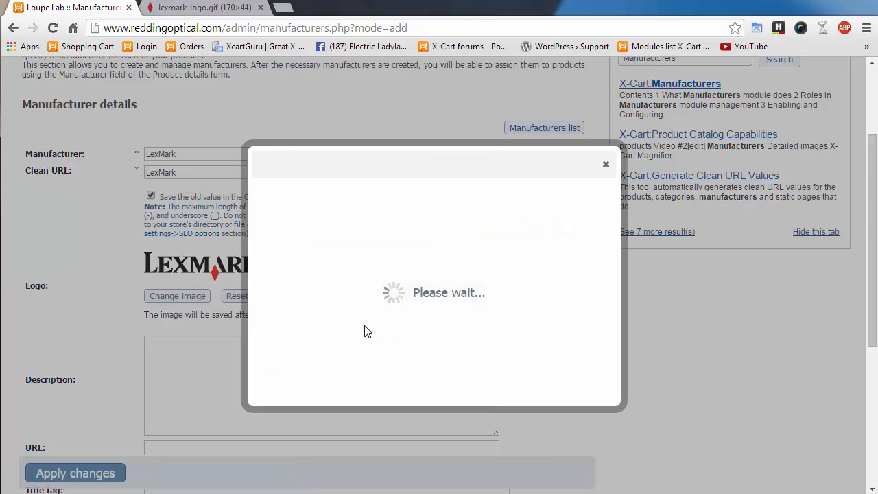
{"action": "left_click", "coordinate": [606, 166]}
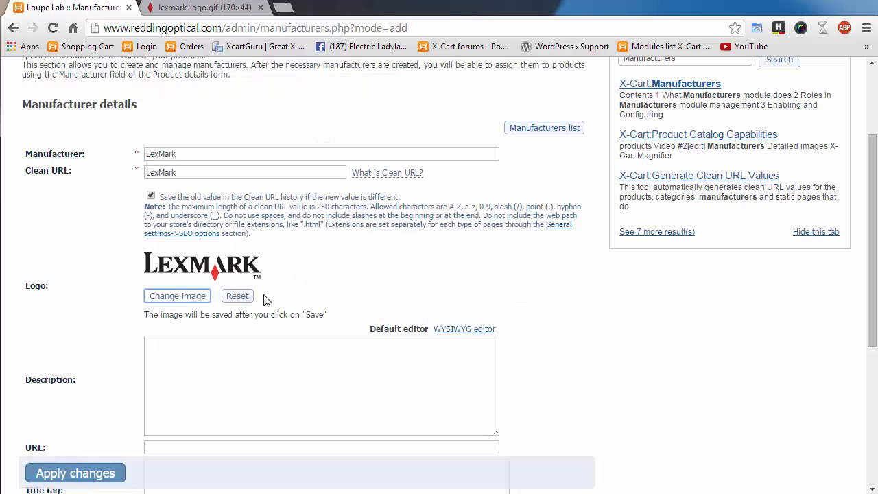
{"action": "left_click", "coordinate": [237, 300]}
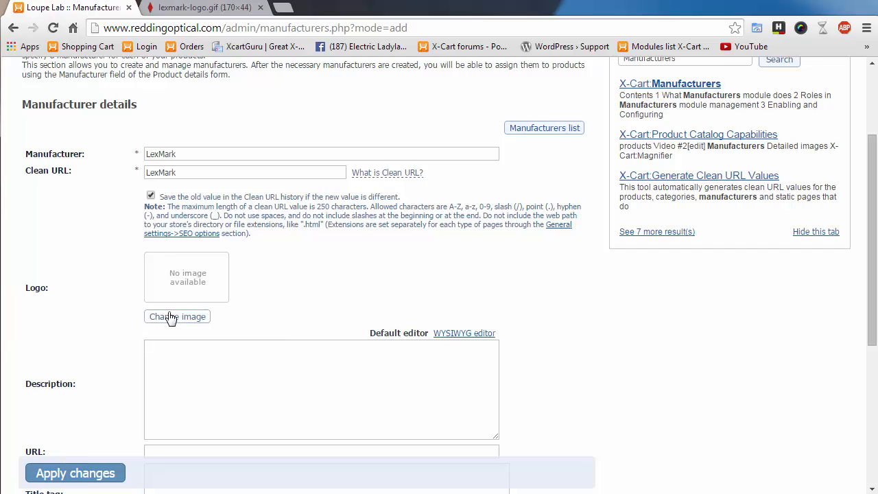
{"action": "left_click", "coordinate": [179, 318]}
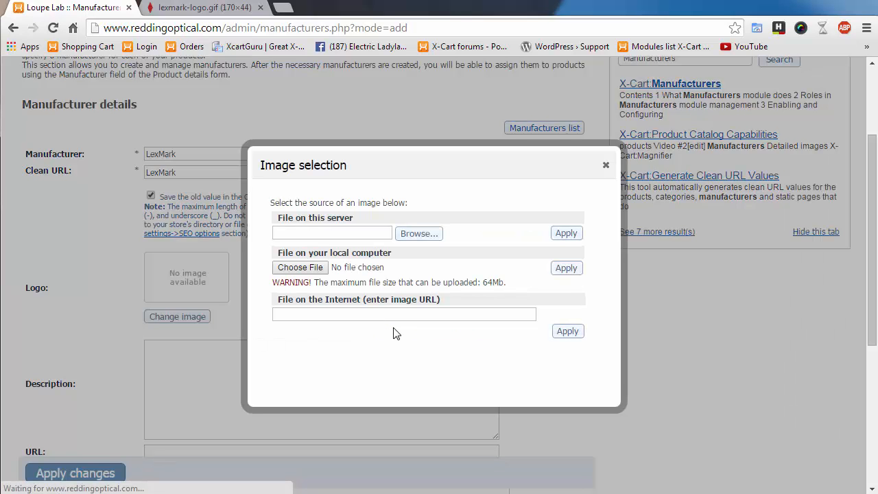
{"action": "left_click", "coordinate": [321, 314]}
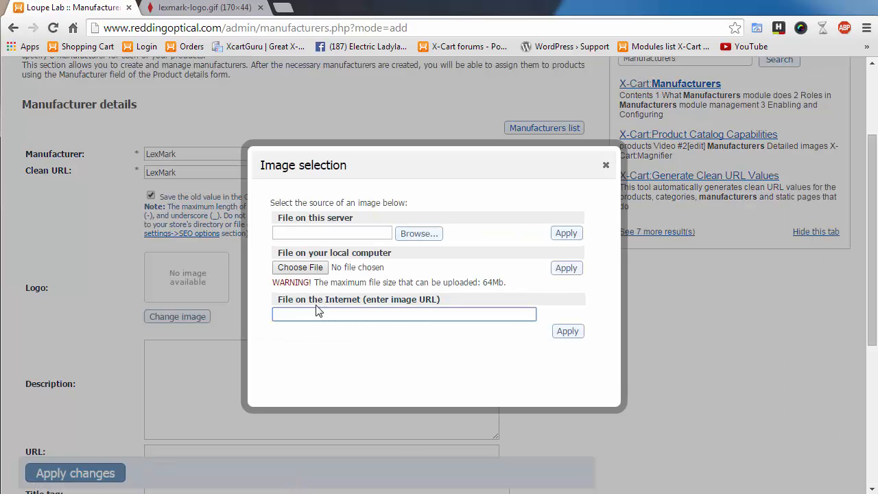
{"action": "key", "text": "ctrl+v"}
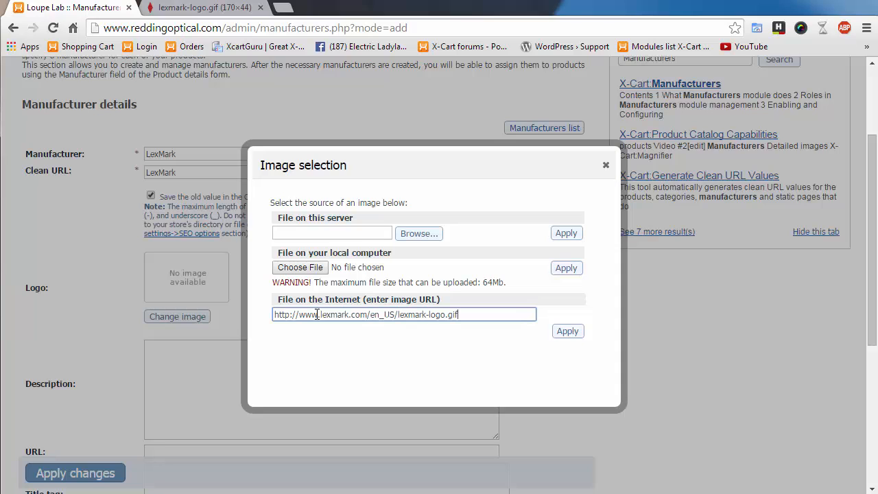
{"action": "left_click", "coordinate": [567, 332]}
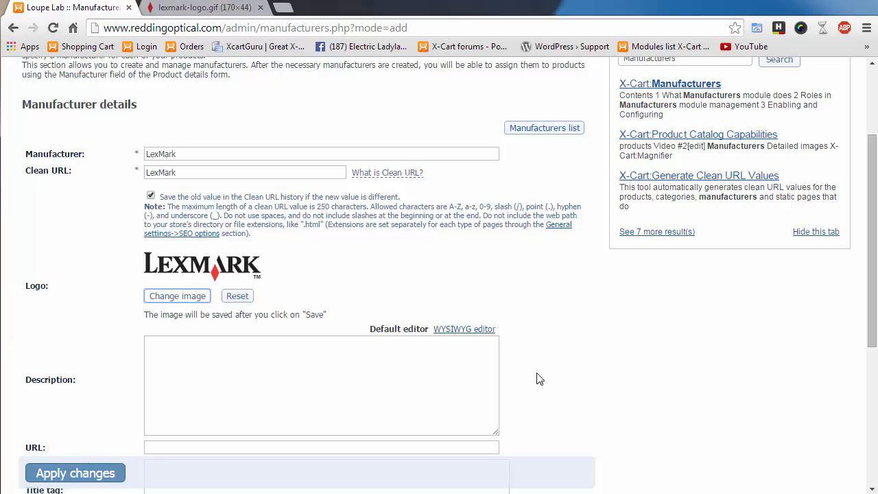
- Save the new LexMark manufacturer with Apply changes
{"action": "scroll", "coordinate": [540, 380], "scroll_direction": "down", "scroll_amount": 3}
{"action": "scroll", "coordinate": [539, 379], "scroll_direction": "down", "scroll_amount": 1}
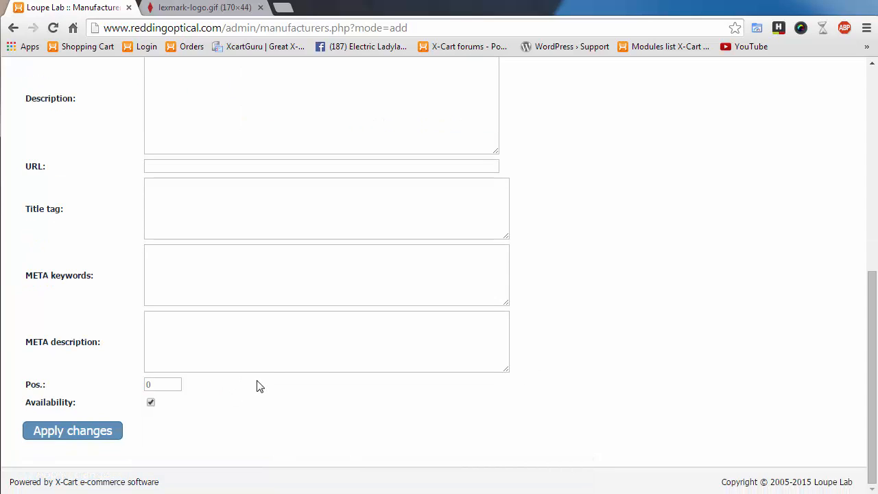
{"action": "left_click", "coordinate": [74, 438]}
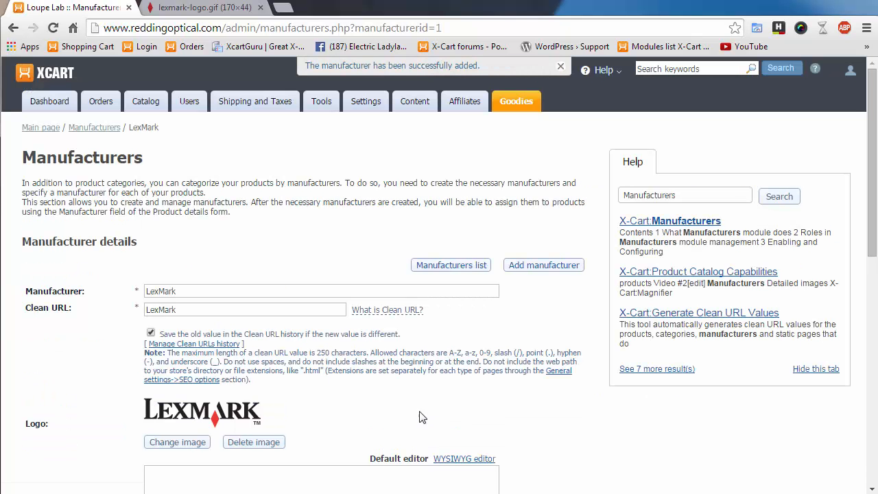
- Return to the manufacturers list, where LexMark shows position 10 and 5 products
{"action": "mouse_move", "coordinate": [145, 105]}
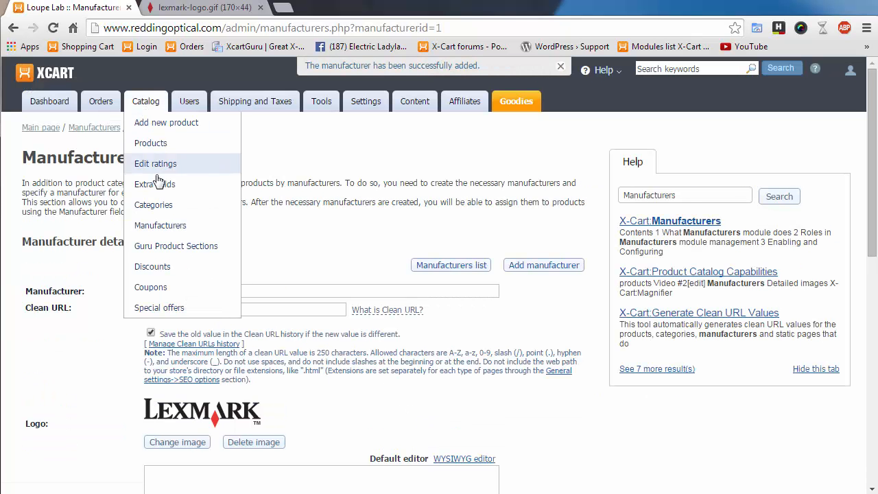
{"action": "left_click", "coordinate": [162, 226]}
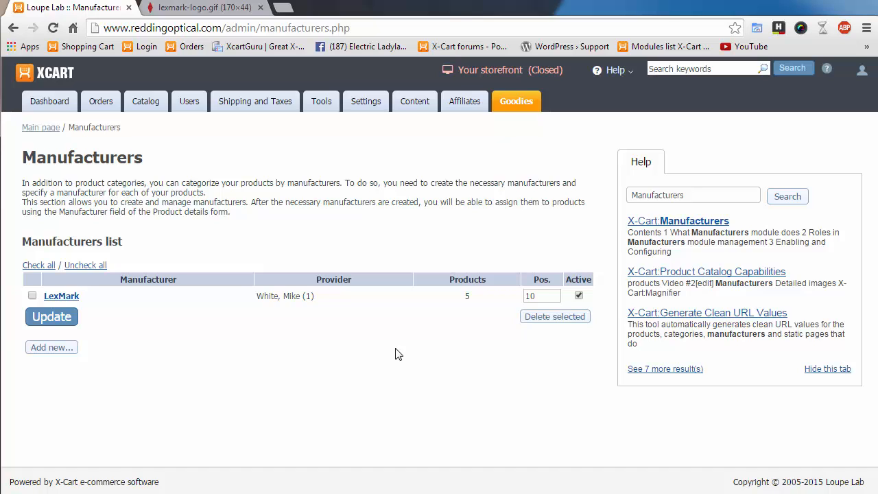
{"action": "mouse_move", "coordinate": [143, 103]}
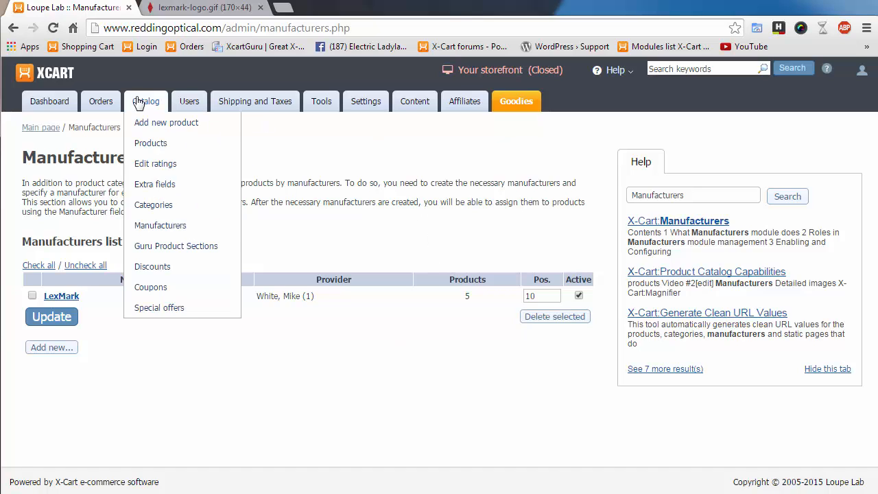
- Open Catalog > Categories, look into Flip Up Loupes, then go back to Root level
{"action": "left_click", "coordinate": [165, 208]}
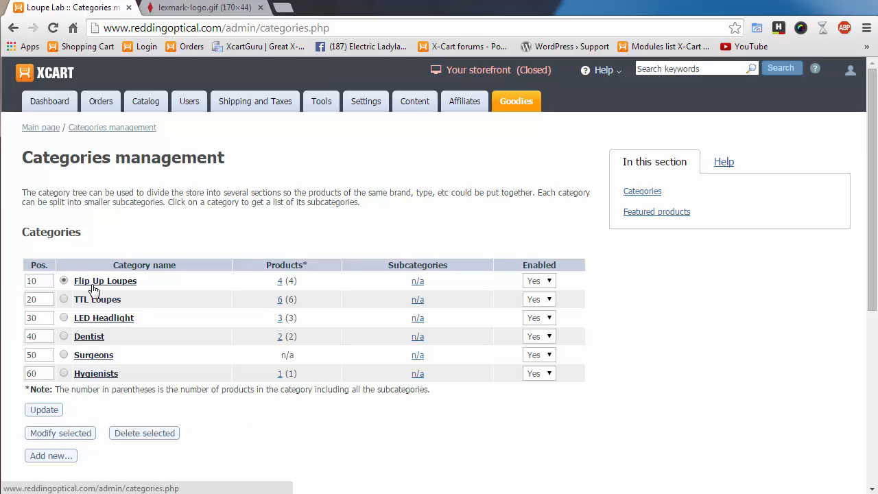
{"action": "scroll", "coordinate": [244, 436], "scroll_direction": "down", "scroll_amount": 3}
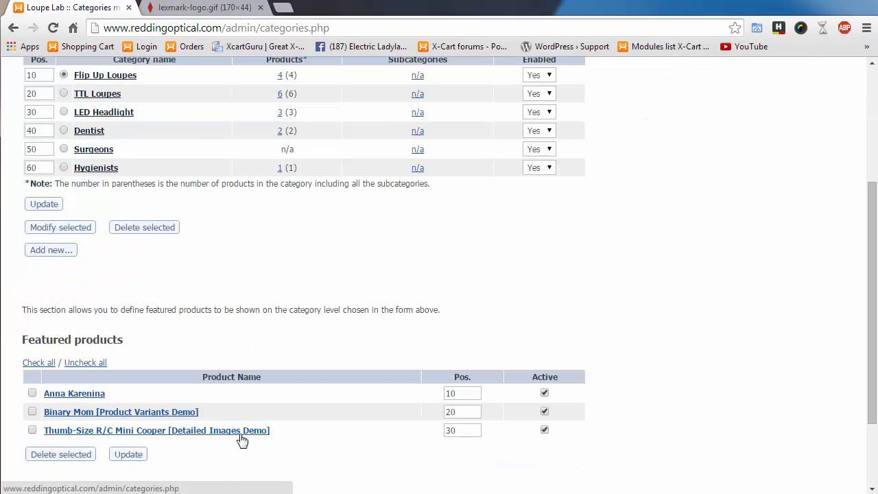
{"action": "scroll", "coordinate": [238, 330], "scroll_direction": "up", "scroll_amount": 1}
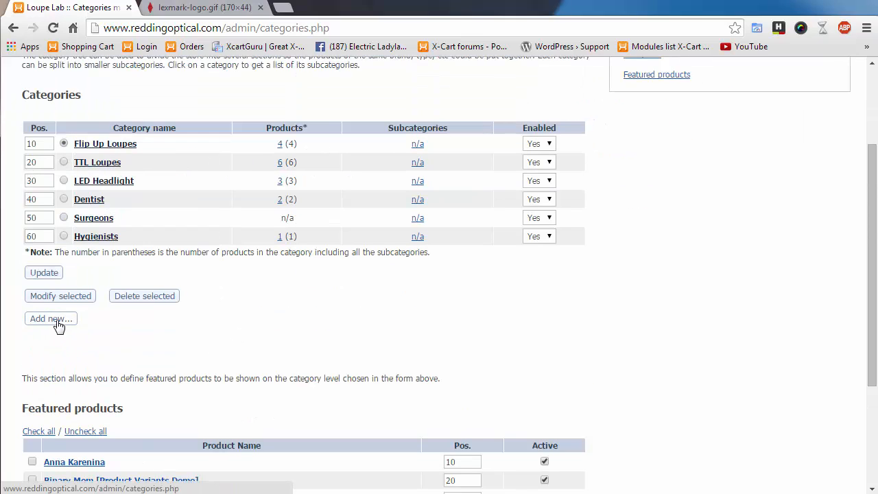
{"action": "scroll", "coordinate": [137, 339], "scroll_direction": "up", "scroll_amount": 2}
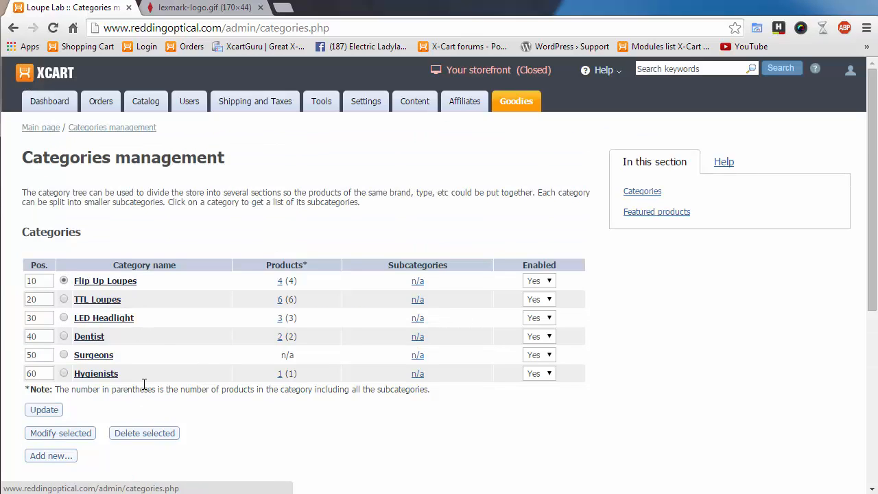
{"action": "left_click", "coordinate": [96, 288]}
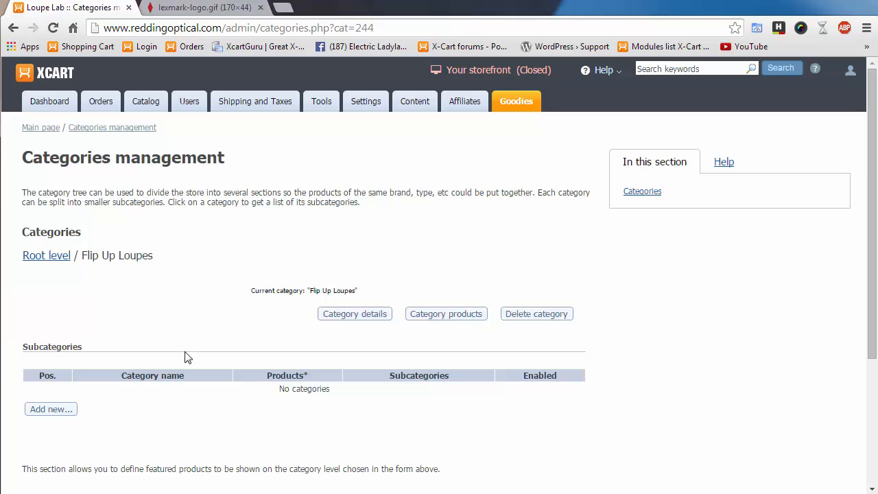
{"action": "left_click", "coordinate": [55, 263]}
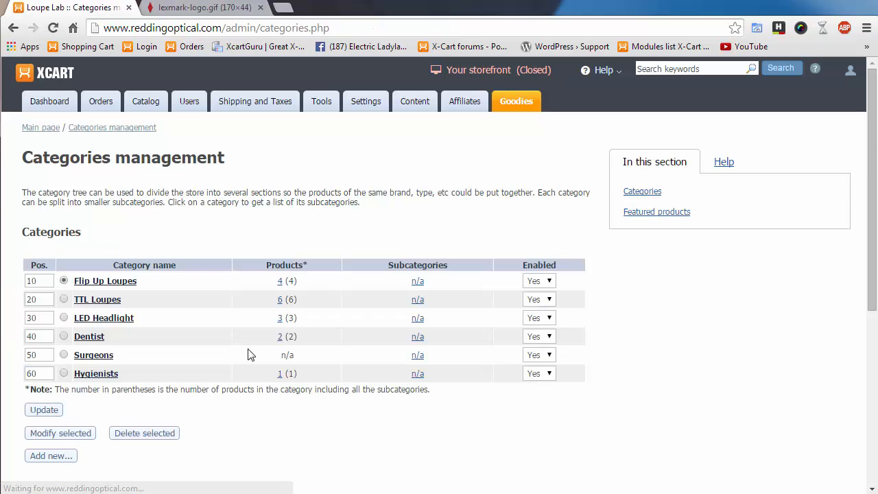
- Choose Cool Item from the Dentist category as the featured product to add
{"action": "scroll", "coordinate": [254, 364], "scroll_direction": "down", "scroll_amount": 2}
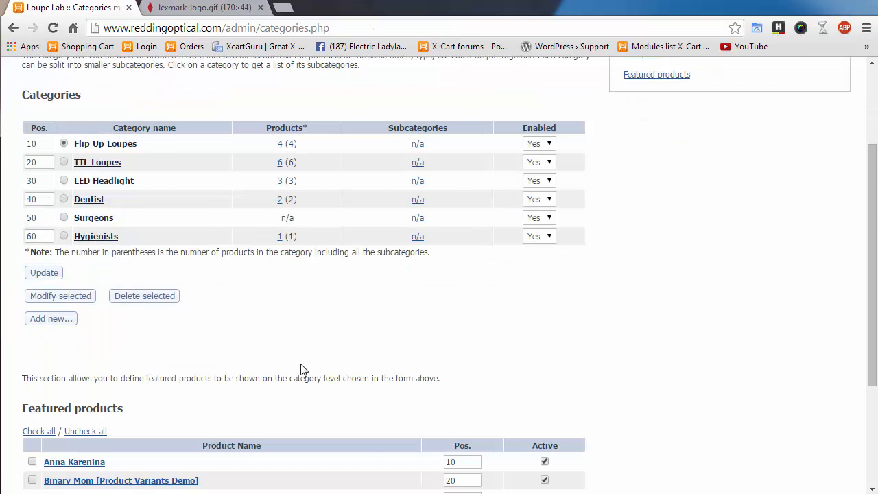
{"action": "scroll", "coordinate": [302, 363], "scroll_direction": "down", "scroll_amount": 2}
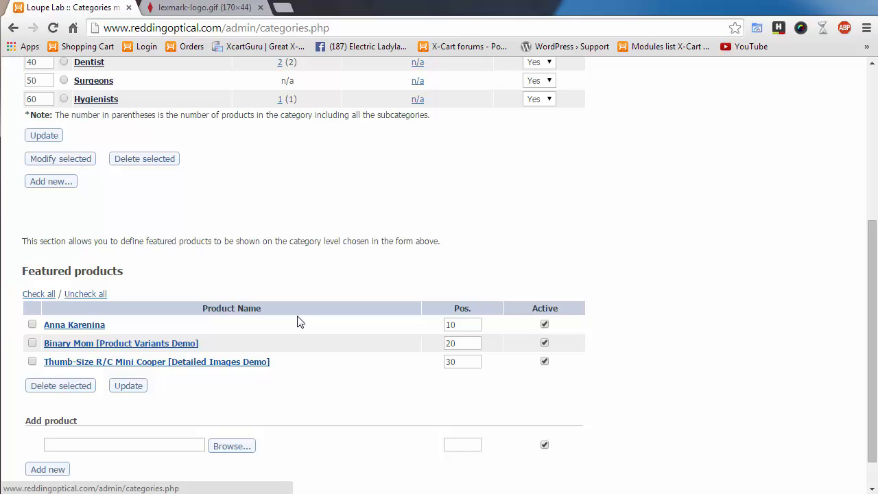
{"action": "scroll", "coordinate": [274, 423], "scroll_direction": "up", "scroll_amount": 2}
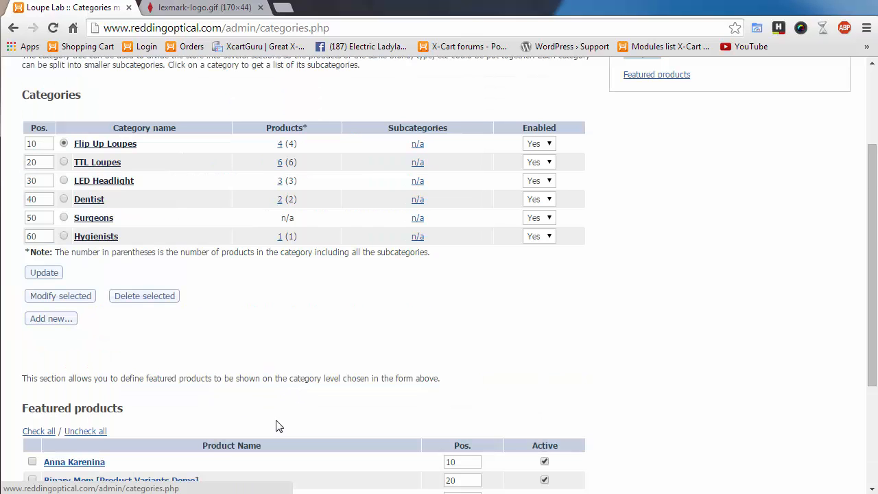
{"action": "scroll", "coordinate": [274, 415], "scroll_direction": "down", "scroll_amount": 3}
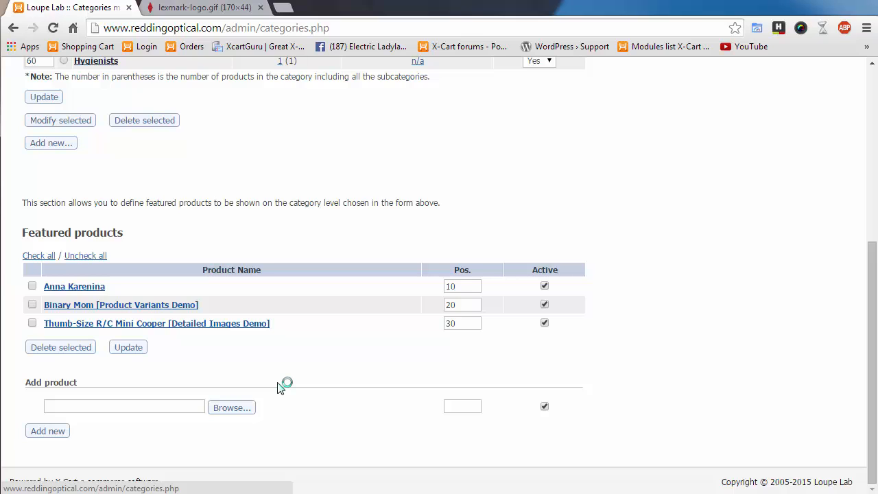
{"action": "scroll", "coordinate": [280, 373], "scroll_direction": "up", "scroll_amount": 2}
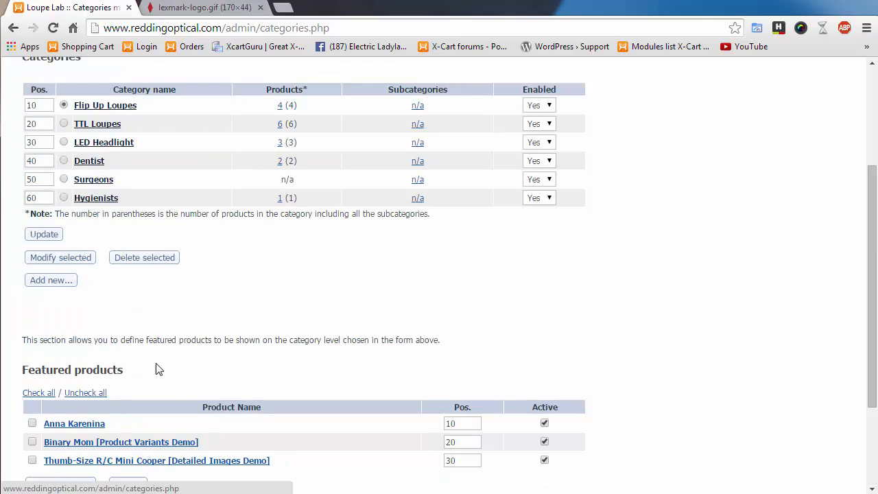
{"action": "scroll", "coordinate": [157, 366], "scroll_direction": "down", "scroll_amount": 2}
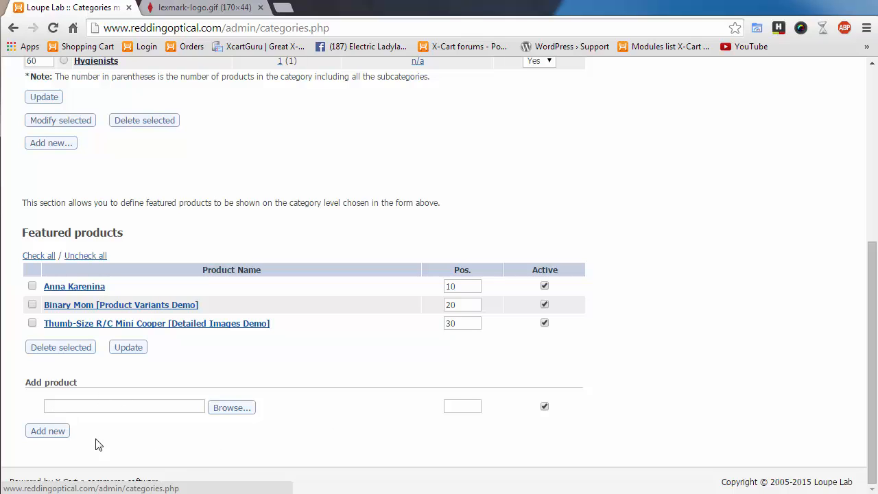
{"action": "left_click", "coordinate": [248, 412]}
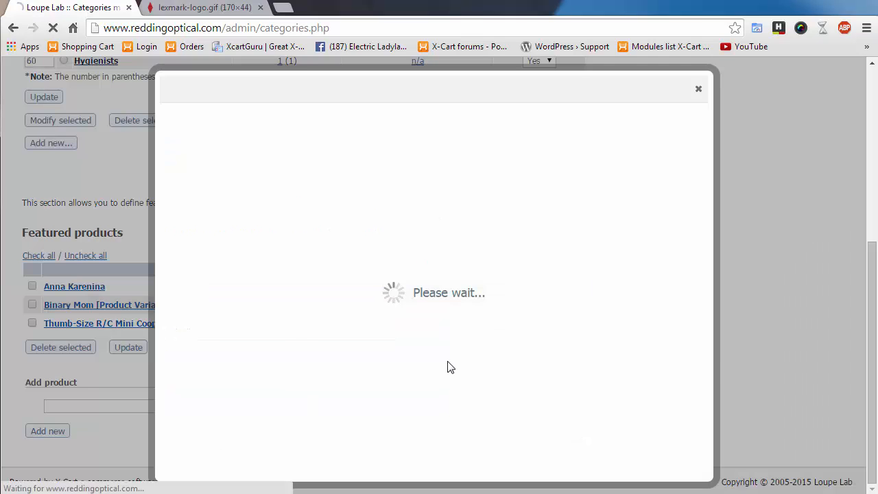
{"action": "left_click", "coordinate": [218, 188]}
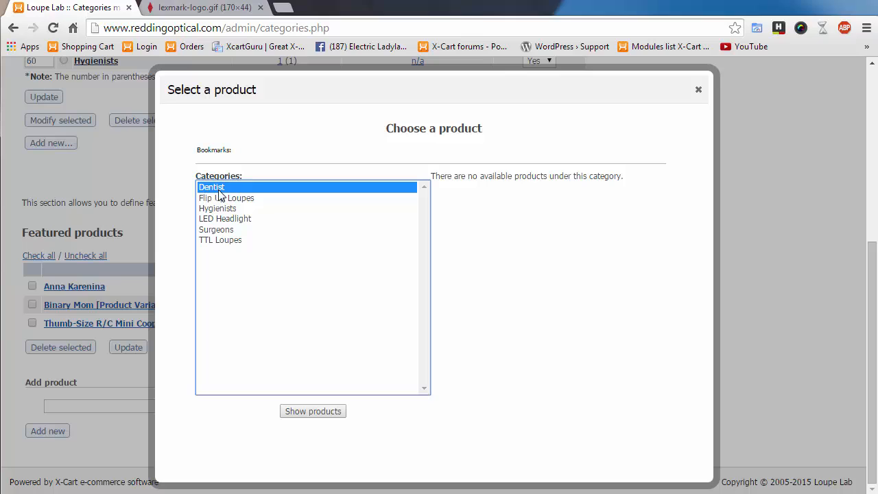
{"action": "left_click", "coordinate": [324, 415]}
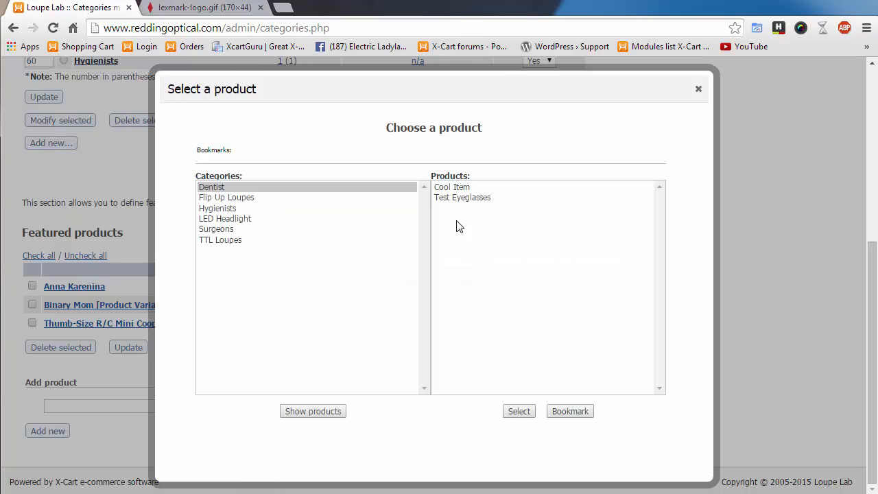
{"action": "left_click", "coordinate": [454, 189]}
{"action": "left_click", "coordinate": [519, 411]}
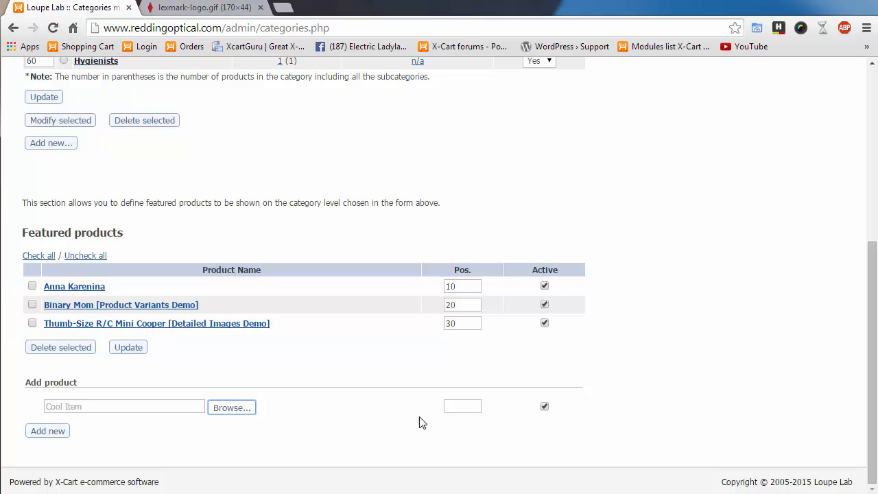
{"action": "left_click", "coordinate": [463, 406]}
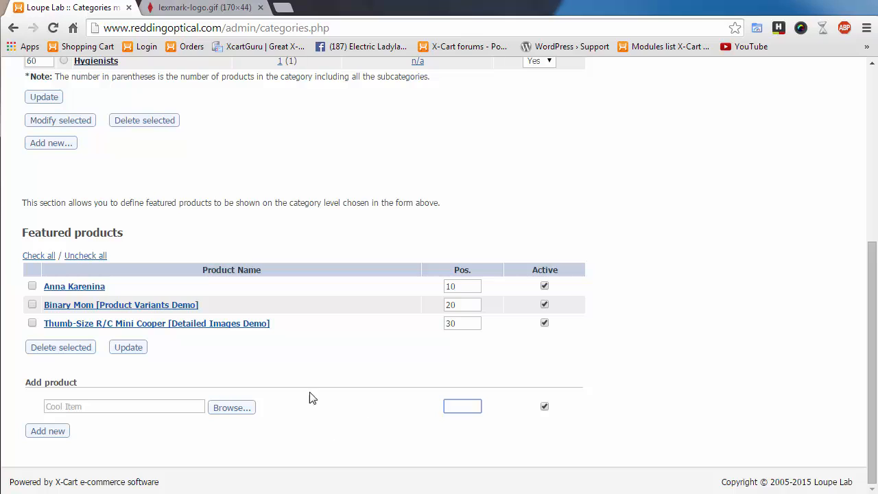
{"action": "scroll", "coordinate": [336, 391], "scroll_direction": "up", "scroll_amount": 3}
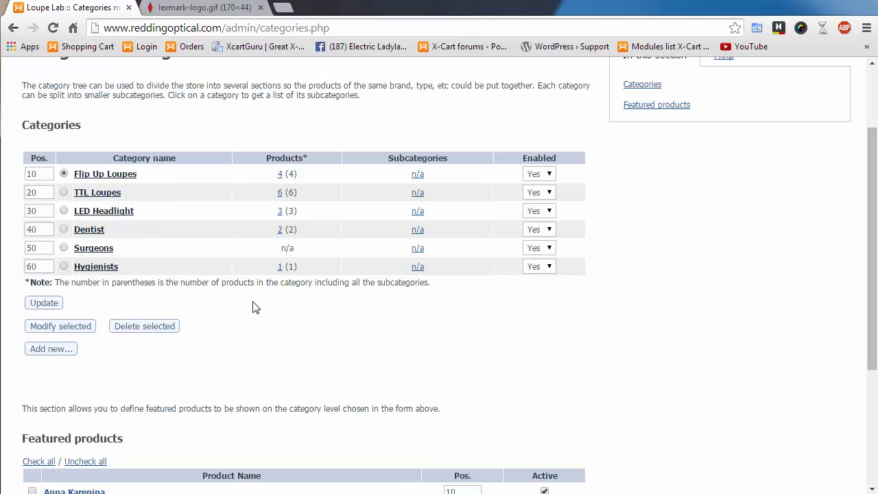
- Open the TTL Loupes category for modification
{"action": "left_click", "coordinate": [64, 193]}
{"action": "left_click", "coordinate": [88, 327]}
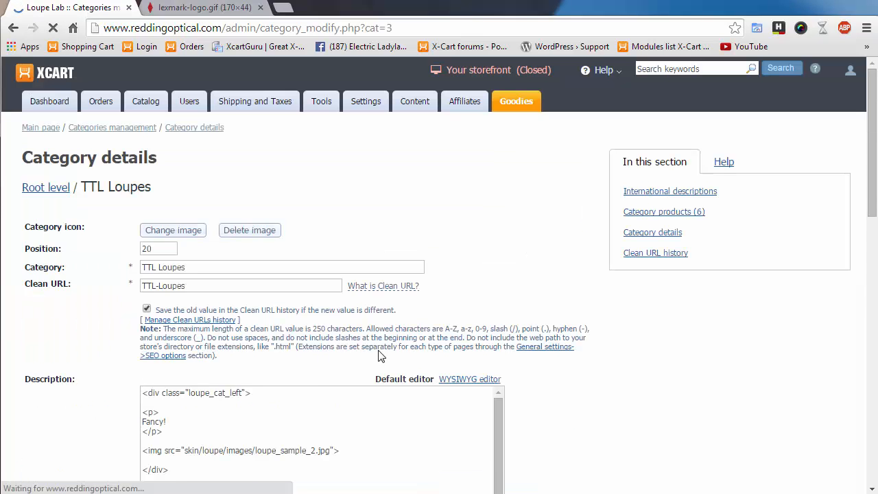
{"action": "scroll", "coordinate": [481, 332], "scroll_direction": "down", "scroll_amount": 1}
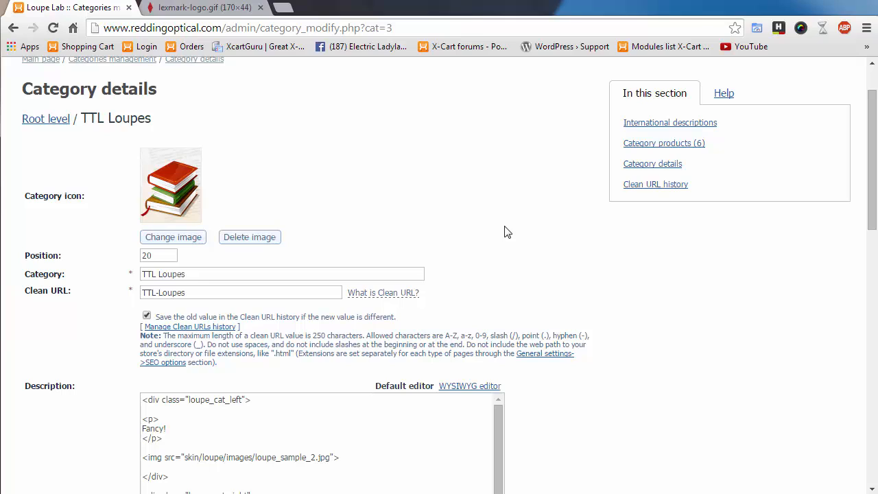
{"action": "left_click_drag", "start_coordinate": [152, 255], "coordinate": [147, 255]}
- Try lexmark-logo.gif as the category icon, then cancel, keeping the existing icon
{"action": "left_click", "coordinate": [167, 240]}
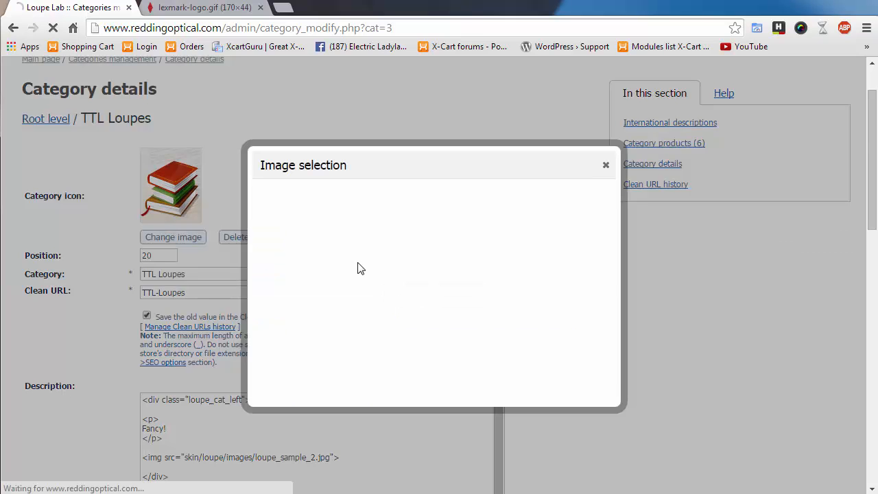
{"action": "left_click", "coordinate": [305, 272]}
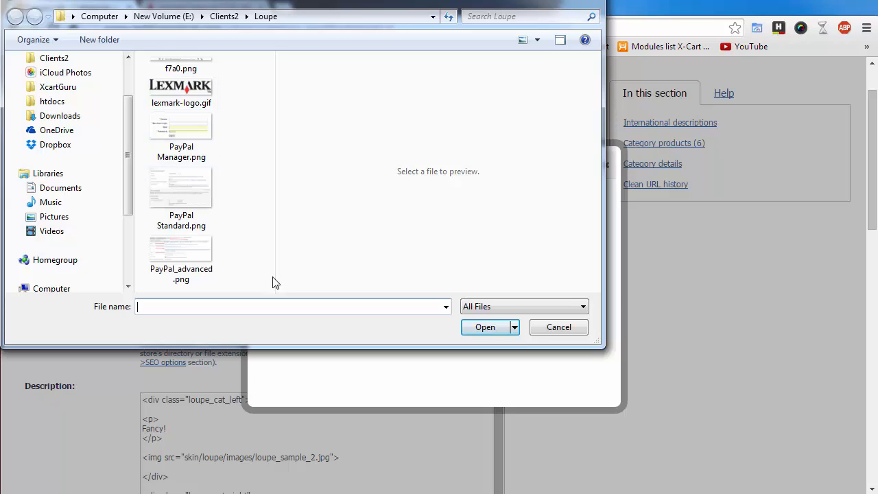
{"action": "left_click", "coordinate": [202, 96]}
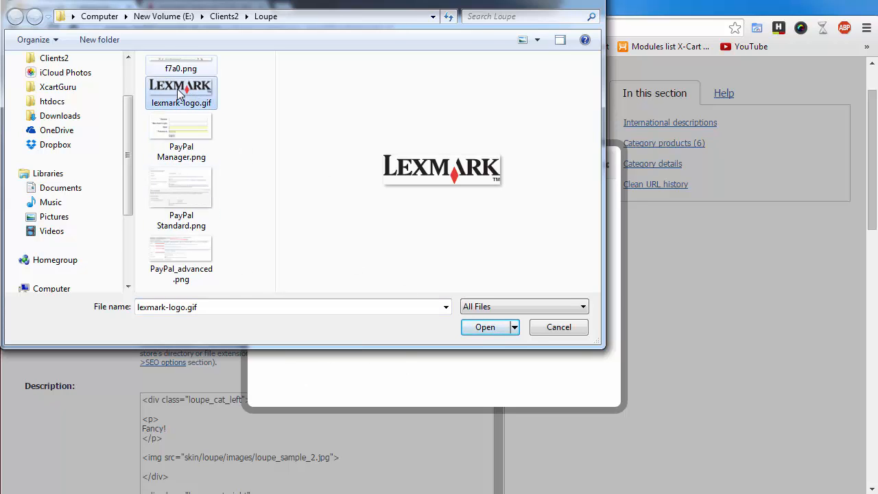
{"action": "left_click", "coordinate": [540, 334]}
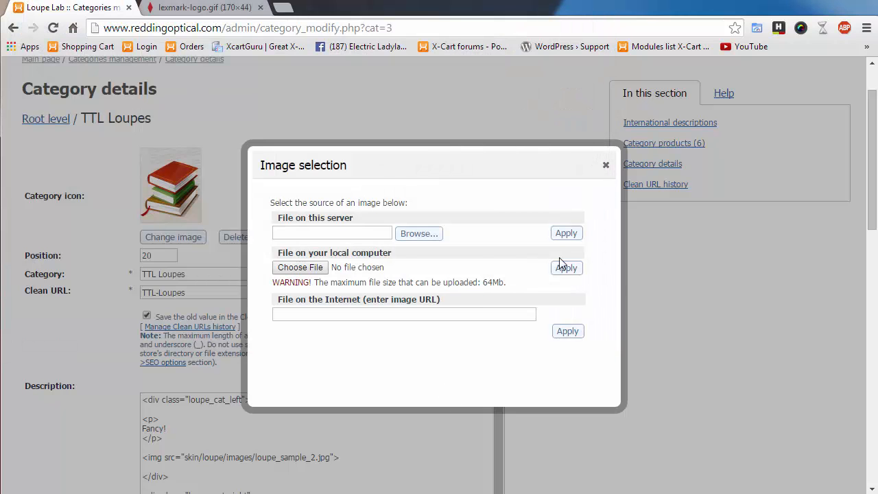
{"action": "left_click", "coordinate": [606, 166]}
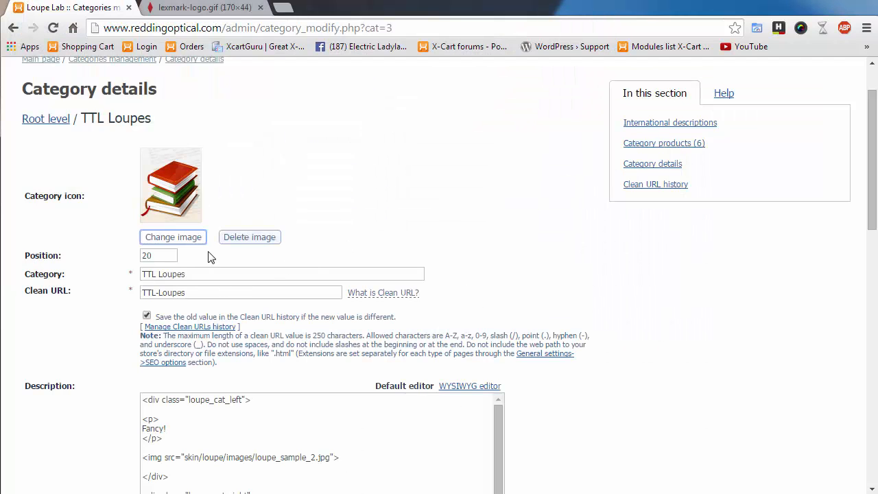
- Tick 'Save the old value in the Clean URL history' for TTL Loupes and view its history listing Books
{"action": "double_click", "coordinate": [155, 257]}
{"action": "key", "text": "Tab"}
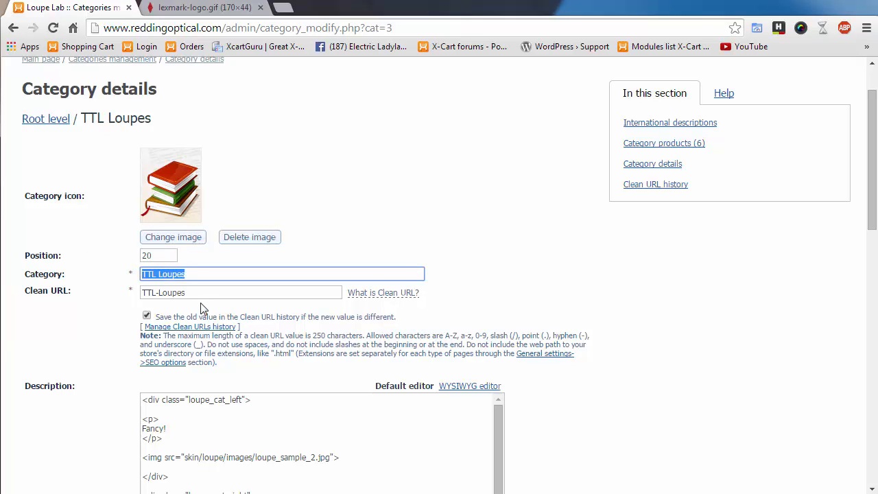
{"action": "key", "text": "Tab"}
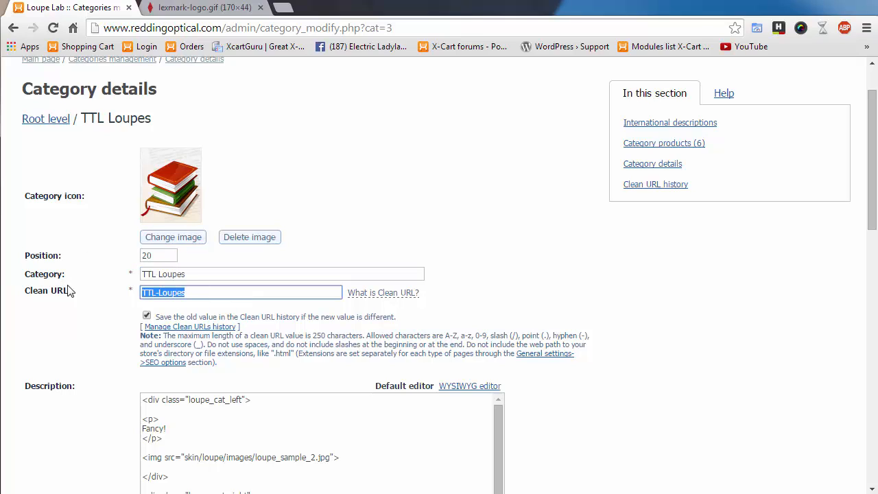
{"action": "scroll", "coordinate": [318, 316], "scroll_direction": "down", "scroll_amount": 1}
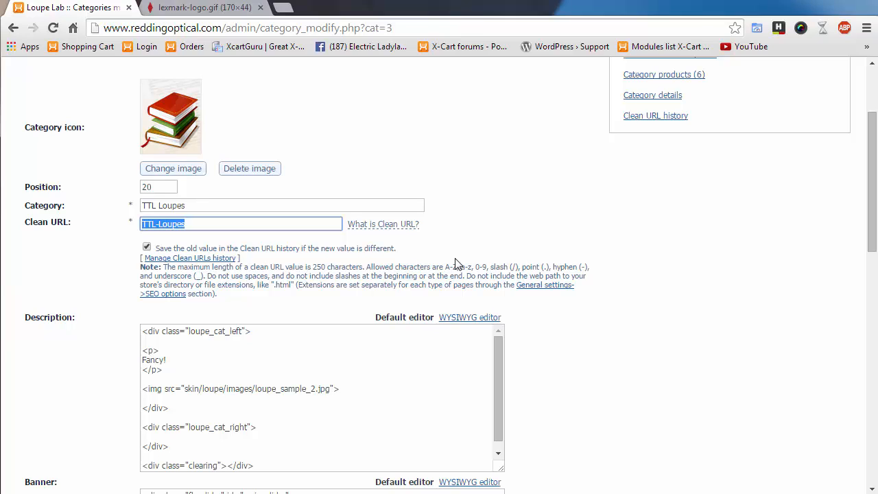
{"action": "left_click", "coordinate": [147, 247]}
{"action": "scroll", "coordinate": [579, 343], "scroll_direction": "down", "scroll_amount": 10}
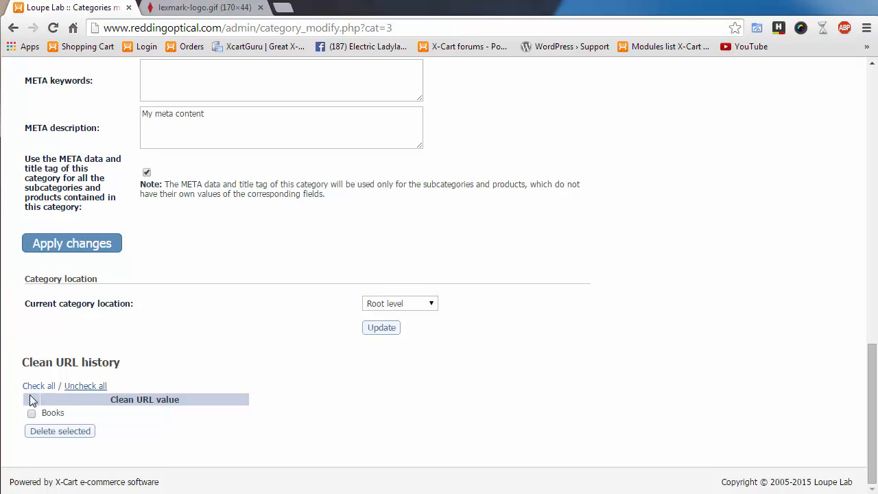
- Mark the Books entry in the Clean URL history and remove it with Delete selected
{"action": "left_click", "coordinate": [32, 414]}
{"action": "left_click", "coordinate": [61, 432]}
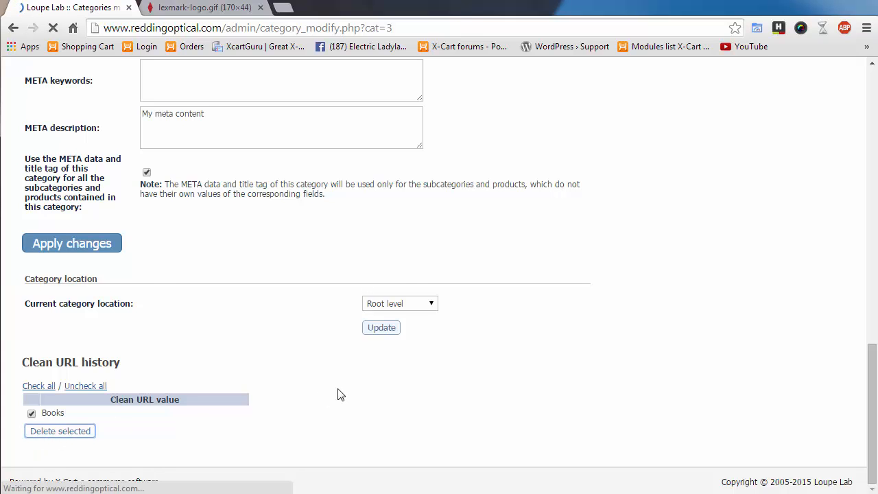
{"action": "scroll", "coordinate": [658, 419], "scroll_direction": "down", "scroll_amount": 5}
{"action": "scroll", "coordinate": [657, 420], "scroll_direction": "down", "scroll_amount": 6}
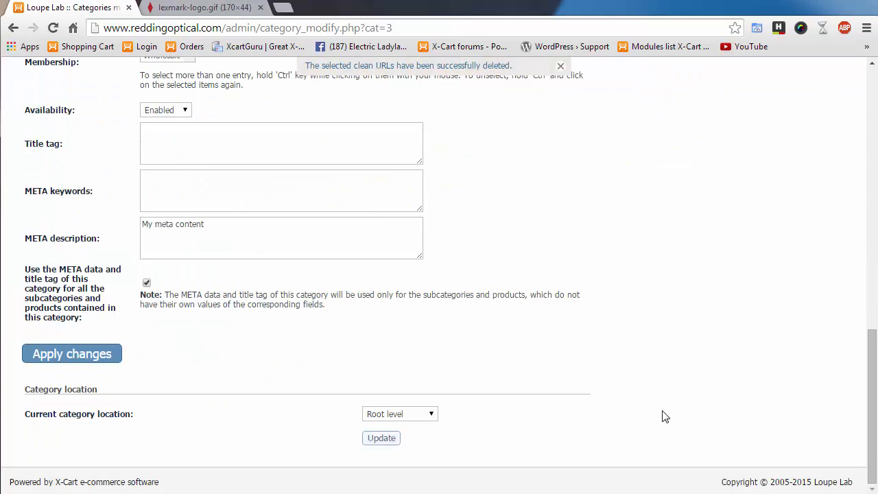
{"action": "scroll", "coordinate": [547, 389], "scroll_direction": "up", "scroll_amount": 10}
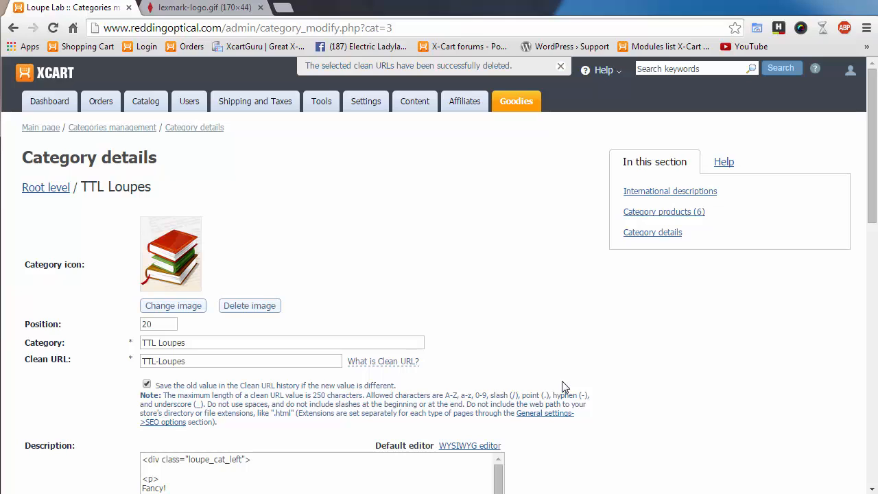
{"action": "left_click_drag", "start_coordinate": [219, 368], "coordinate": [131, 357]}
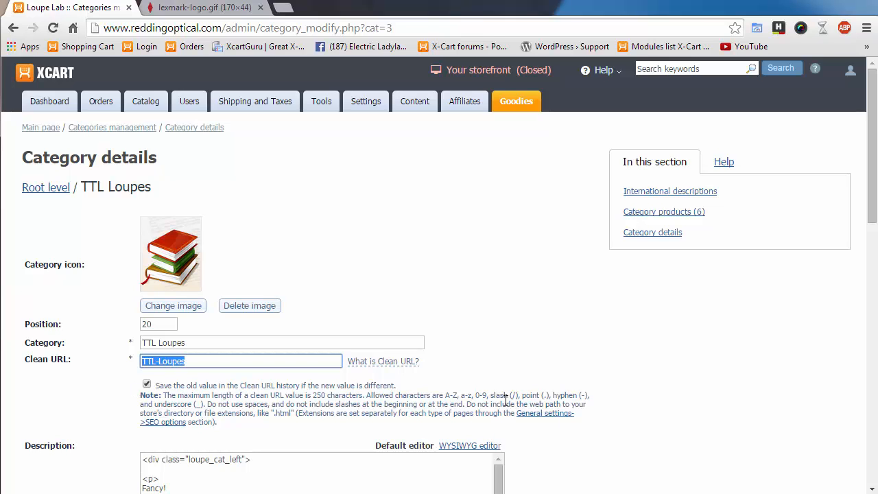
{"action": "scroll", "coordinate": [524, 436], "scroll_direction": "down", "scroll_amount": 1}
{"action": "scroll", "coordinate": [524, 436], "scroll_direction": "down", "scroll_amount": 2}
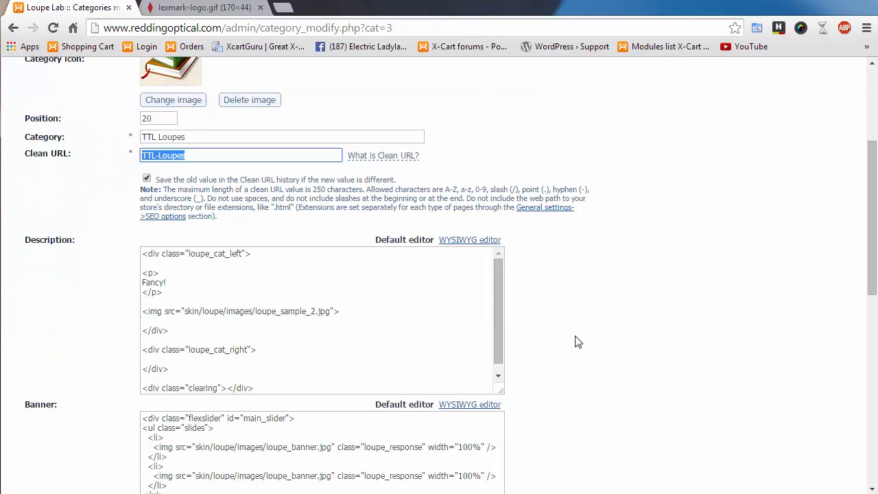
{"action": "scroll", "coordinate": [514, 359], "scroll_direction": "down", "scroll_amount": 1}
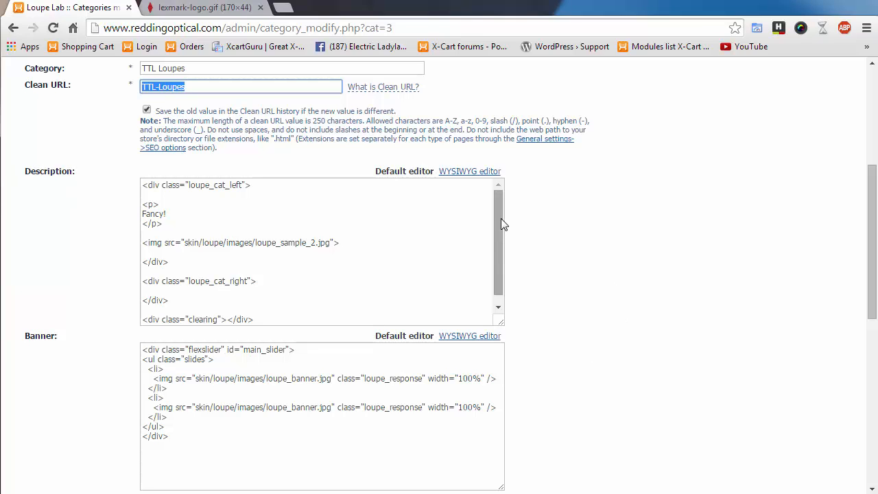
{"action": "left_click_drag", "start_coordinate": [501, 220], "coordinate": [461, 187]}
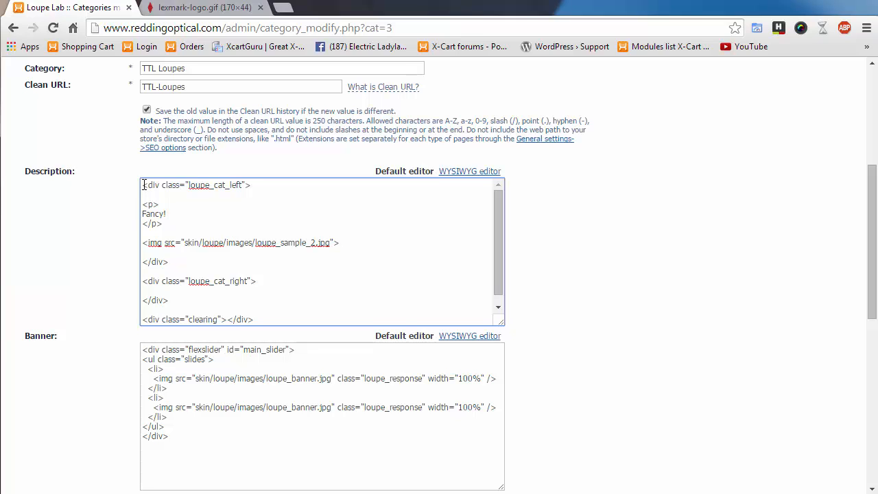
{"action": "scroll", "coordinate": [608, 258], "scroll_direction": "down", "scroll_amount": 2}
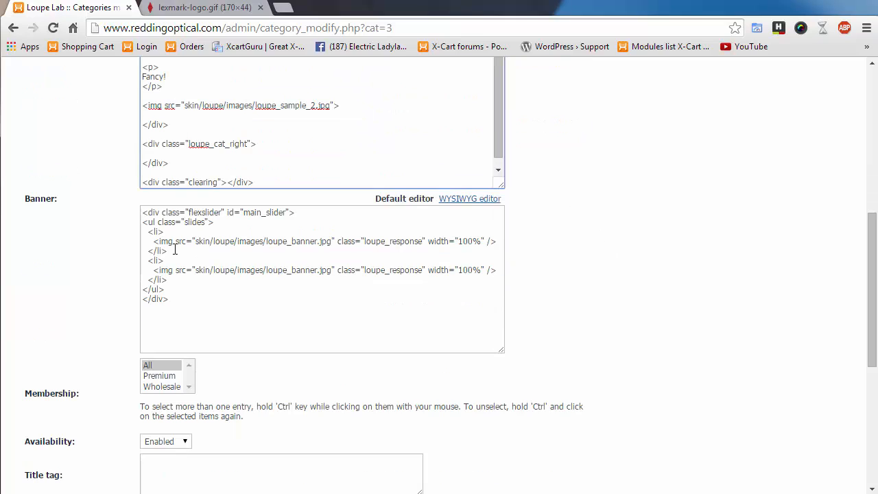
{"action": "left_click_drag", "start_coordinate": [24, 198], "coordinate": [54, 199]}
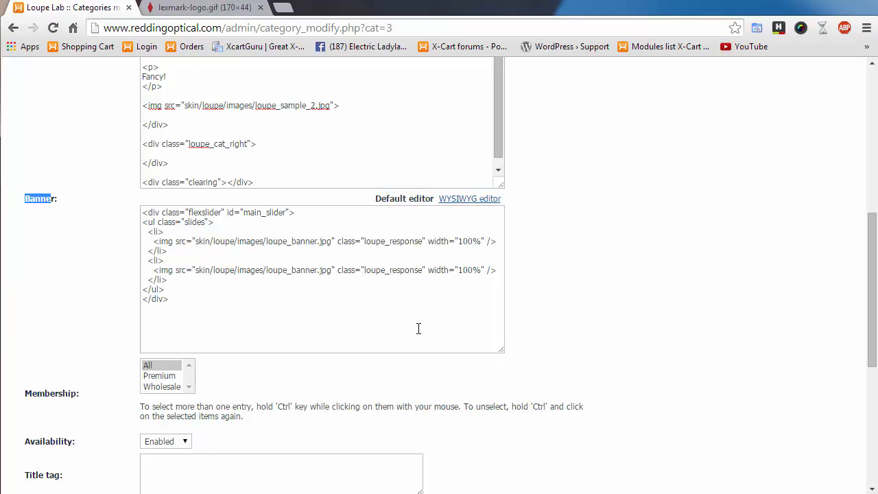
{"action": "scroll", "coordinate": [618, 328], "scroll_direction": "down", "scroll_amount": 2}
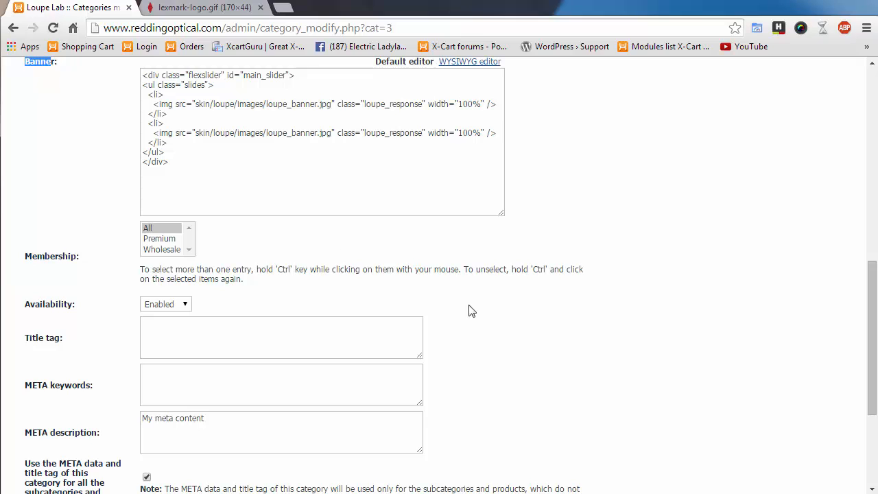
{"action": "scroll", "coordinate": [566, 306], "scroll_direction": "up", "scroll_amount": 3}
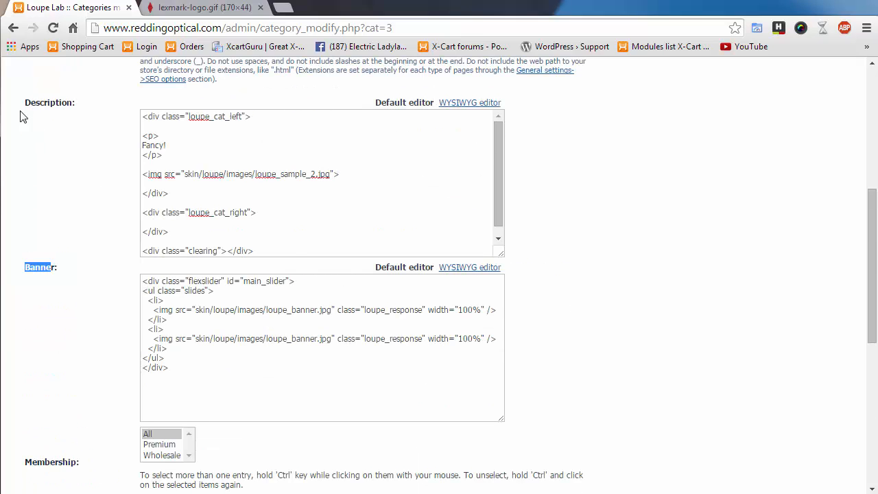
{"action": "left_click", "coordinate": [24, 271]}
{"action": "left_click_drag", "start_coordinate": [25, 269], "coordinate": [74, 269]}
{"action": "left_click", "coordinate": [48, 269]}
{"action": "scroll", "coordinate": [538, 289], "scroll_direction": "down", "scroll_amount": 2}
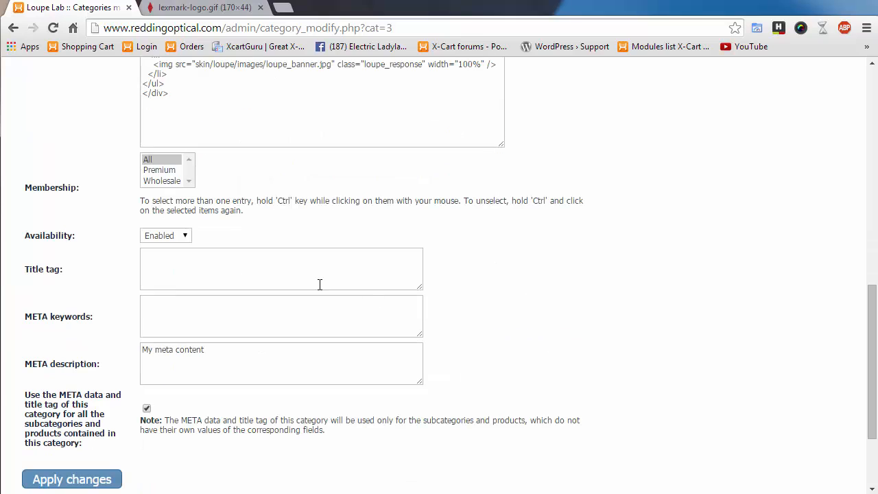
{"action": "left_click", "coordinate": [163, 171]}
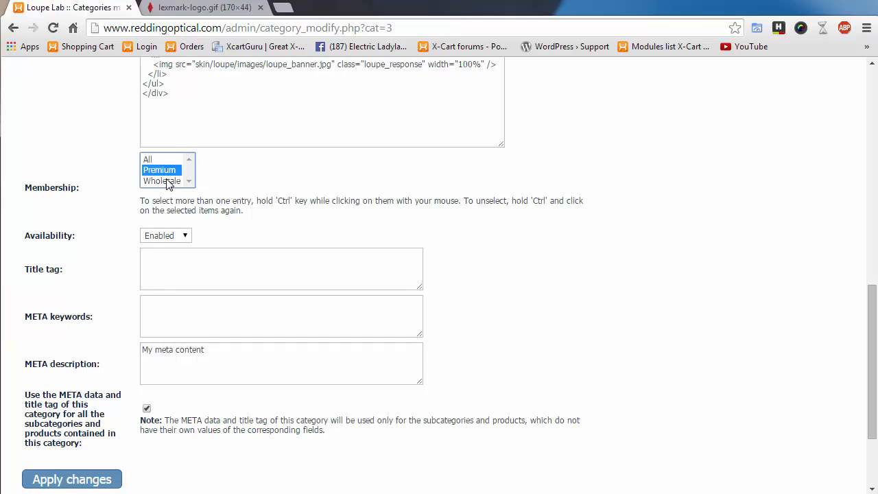
{"action": "left_click", "coordinate": [165, 181], "text": "ctrl"}
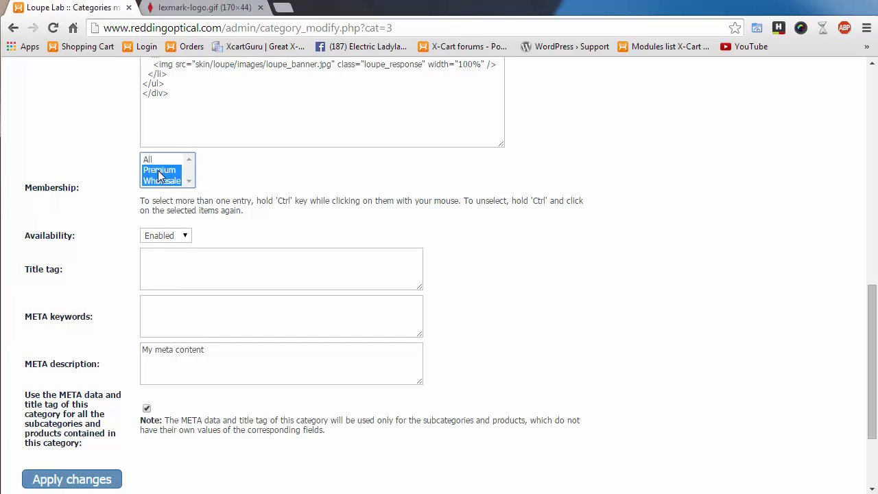
{"action": "left_click", "coordinate": [155, 160]}
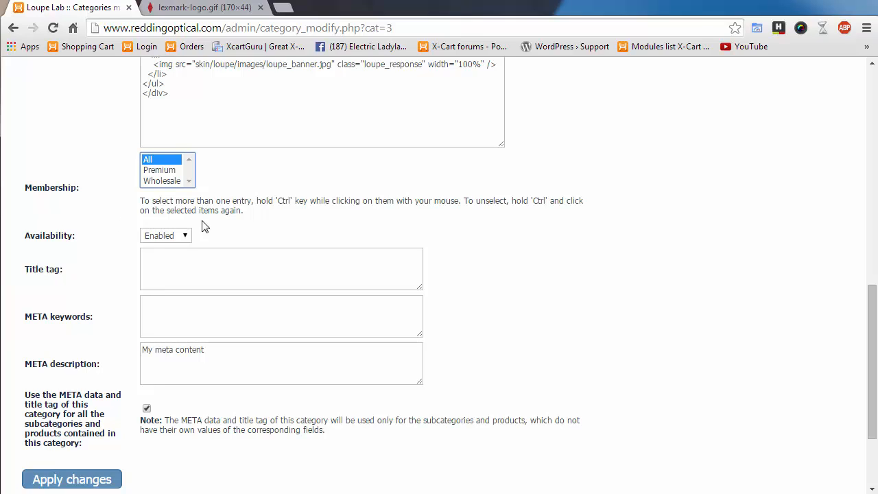
{"action": "left_click", "coordinate": [181, 236]}
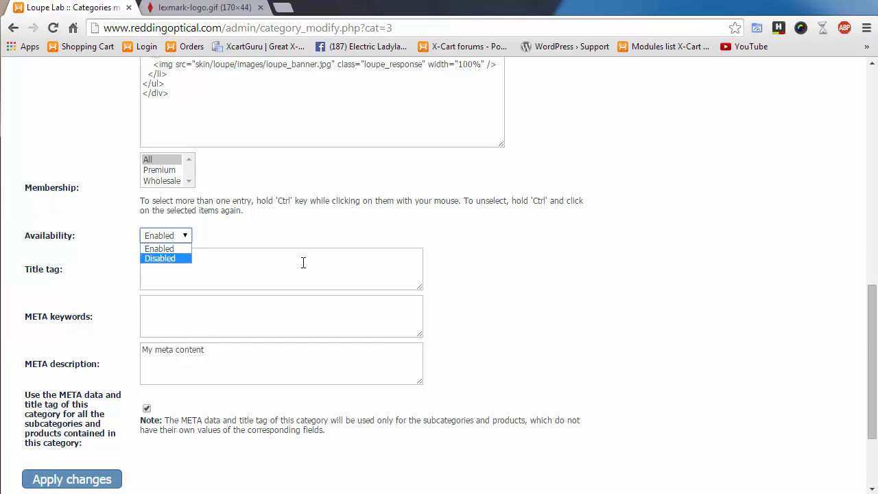
{"action": "left_click", "coordinate": [475, 307]}
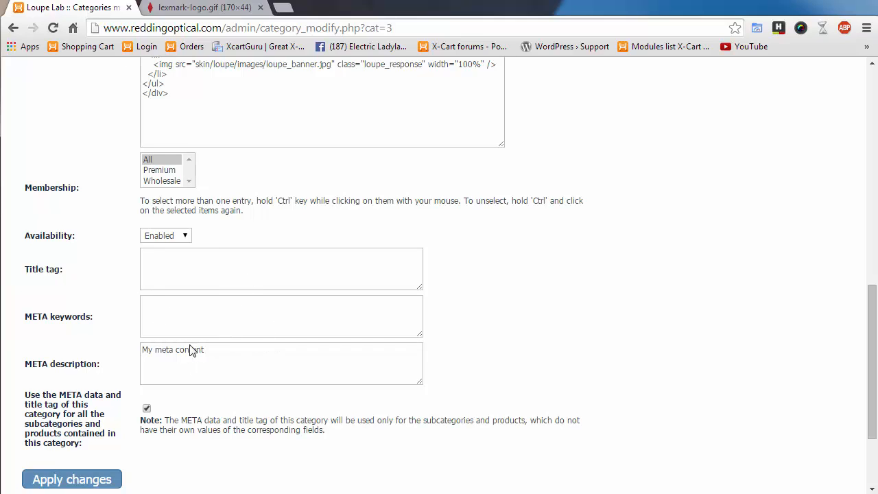
{"action": "left_click_drag", "start_coordinate": [219, 347], "coordinate": [68, 346]}
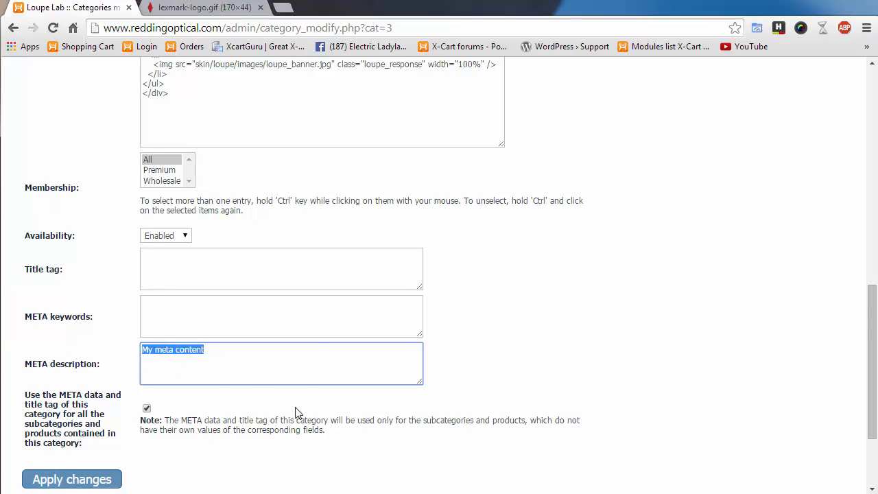
{"action": "scroll", "coordinate": [295, 413], "scroll_direction": "down", "scroll_amount": 3}
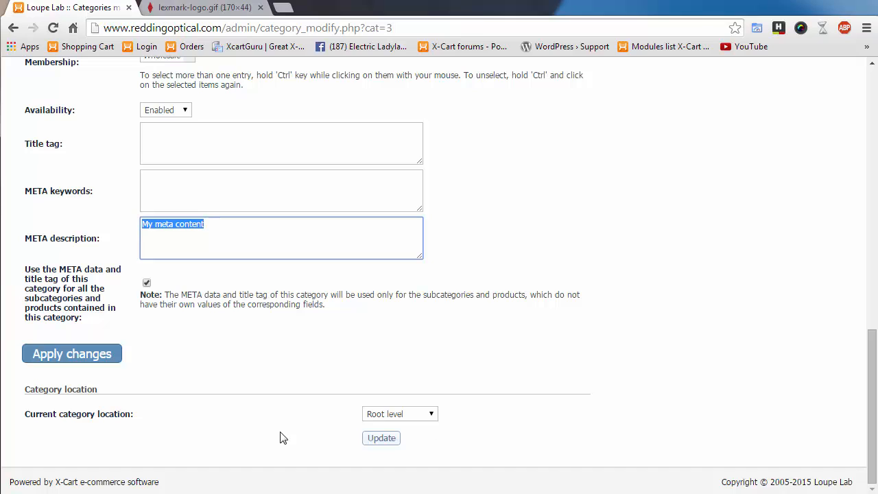
- Change the TTL Loupes parent location from Root level to Dentist
{"action": "left_click", "coordinate": [116, 412]}
{"action": "left_click", "coordinate": [411, 414]}
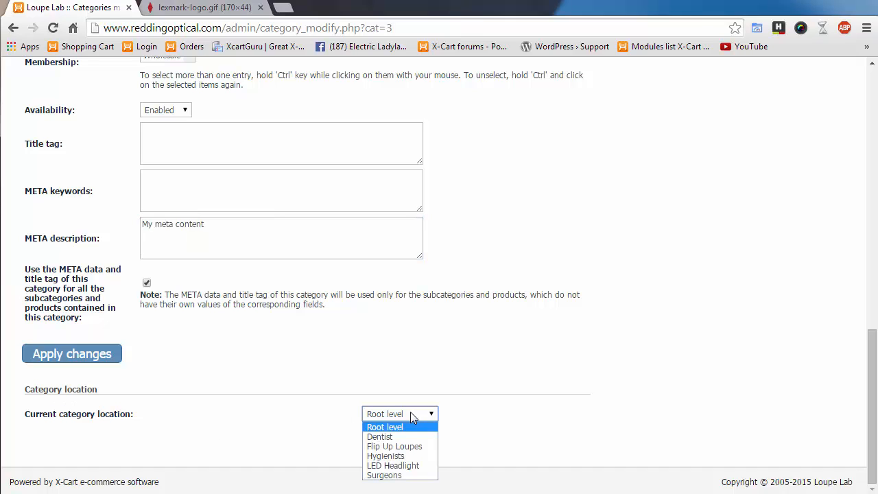
{"action": "left_click", "coordinate": [519, 428]}
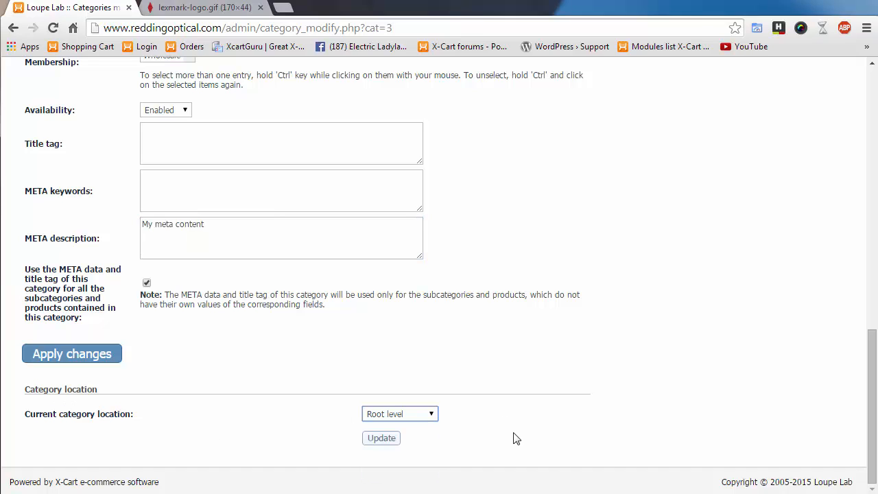
{"action": "left_click", "coordinate": [415, 415]}
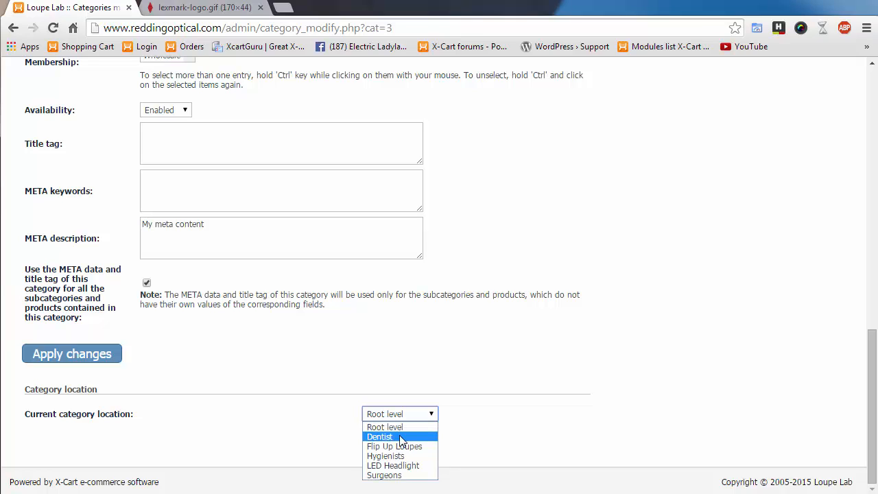
{"action": "left_click", "coordinate": [484, 427]}
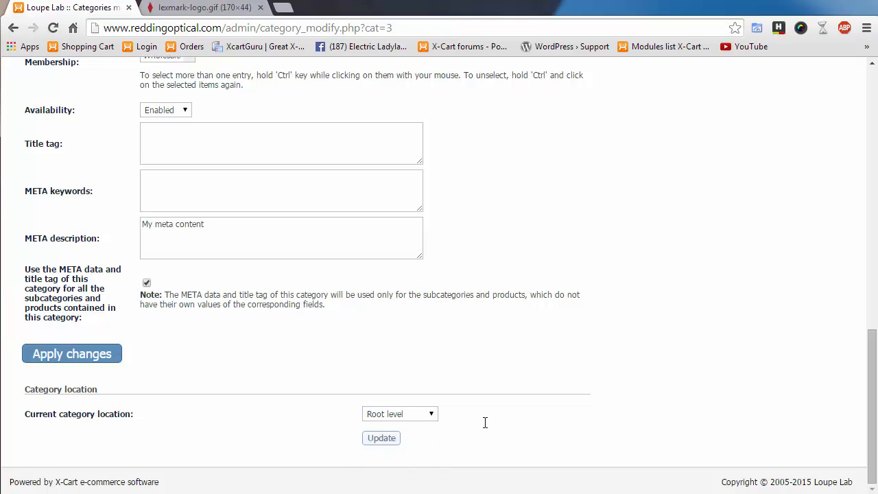
{"action": "left_click", "coordinate": [427, 416]}
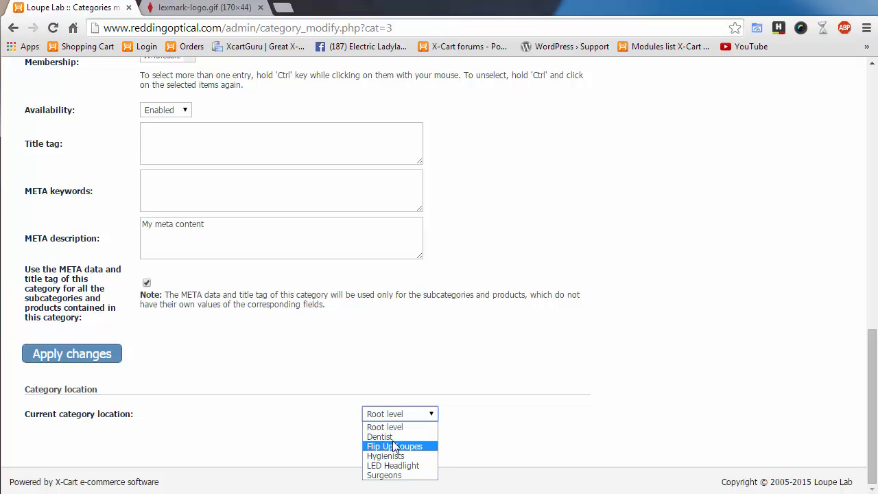
{"action": "left_click", "coordinate": [401, 437]}
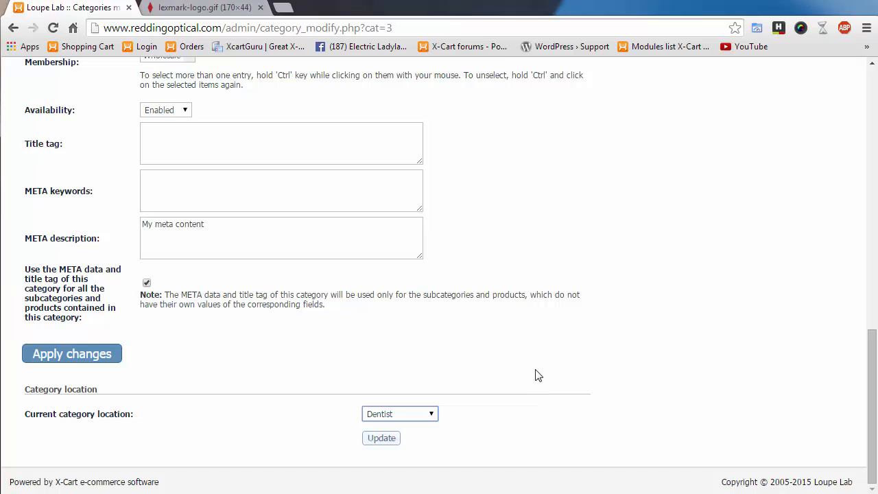
{"action": "scroll", "coordinate": [539, 394], "scroll_direction": "up", "scroll_amount": 1}
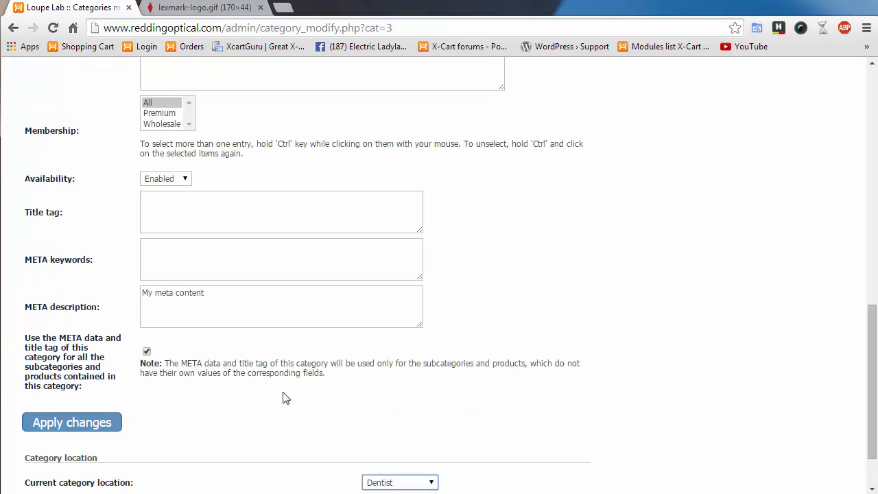
- Clear all text from the TTL Loupes META description field
{"action": "scroll", "coordinate": [295, 396], "scroll_direction": "up", "scroll_amount": 5}
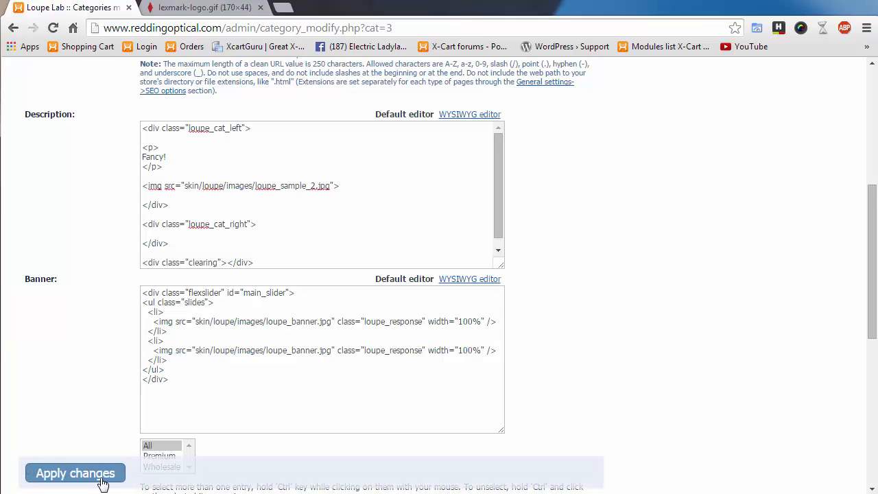
{"action": "scroll", "coordinate": [63, 334], "scroll_direction": "up", "scroll_amount": 4}
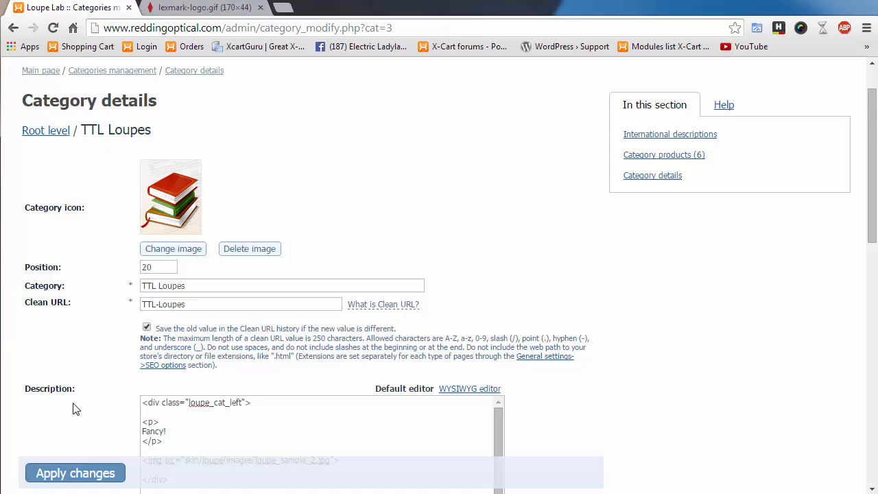
{"action": "scroll", "coordinate": [76, 410], "scroll_direction": "down", "scroll_amount": 2}
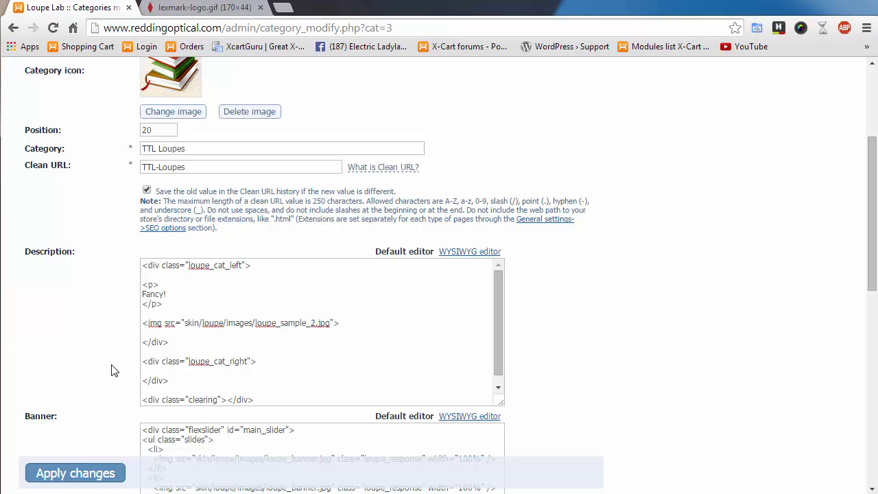
{"action": "scroll", "coordinate": [123, 371], "scroll_direction": "down", "scroll_amount": 2}
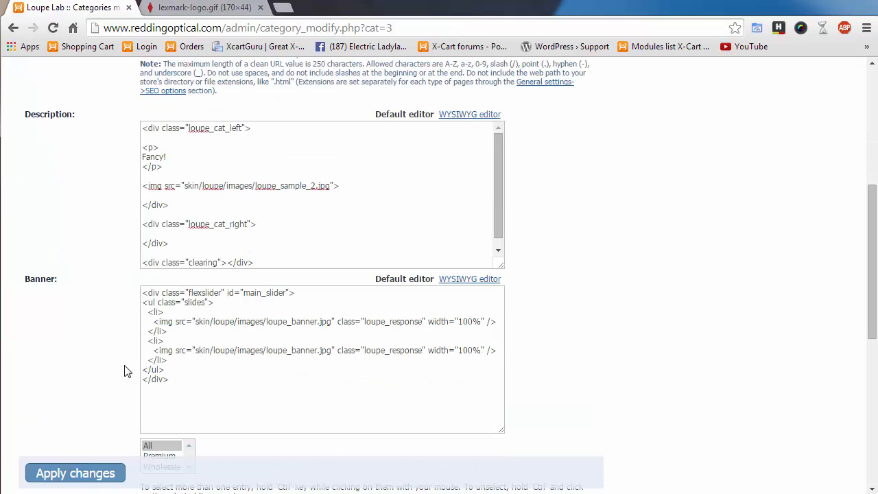
{"action": "scroll", "coordinate": [81, 350], "scroll_direction": "down", "scroll_amount": 4}
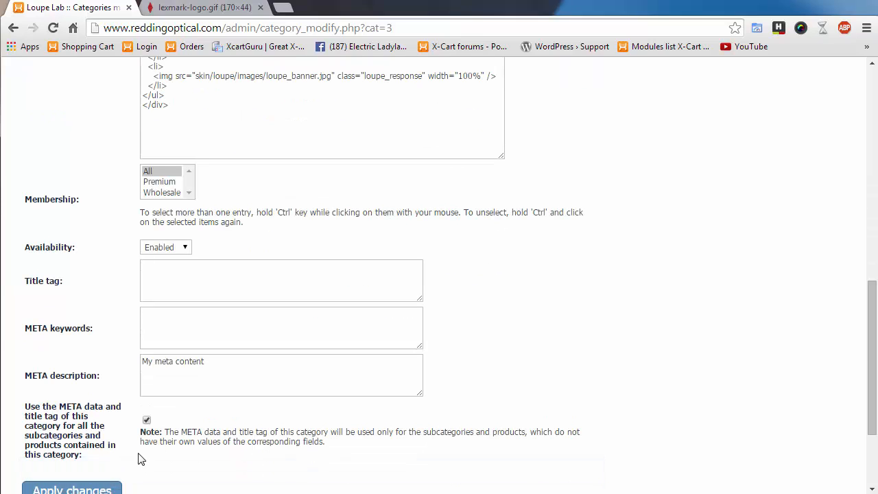
{"action": "left_click_drag", "start_coordinate": [210, 373], "coordinate": [73, 371]}
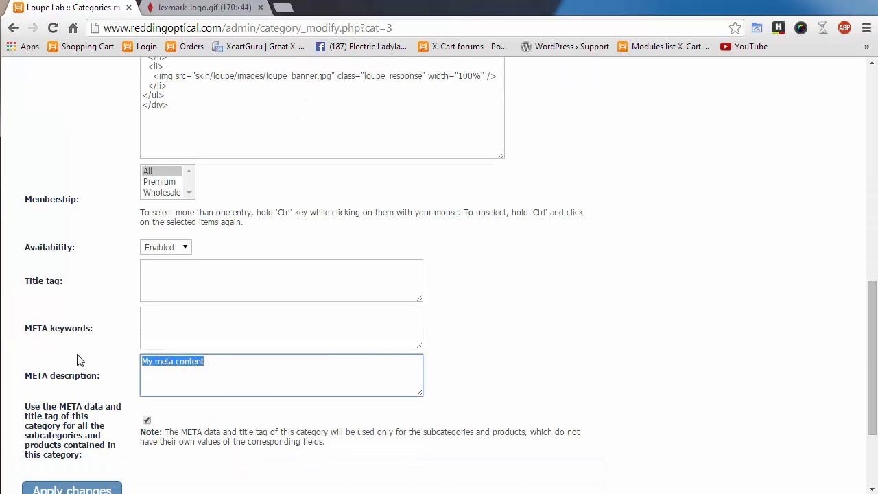
{"action": "key", "text": "BackSpace"}
- Apply the category detail changes and confirm they were saved
{"action": "scroll", "coordinate": [420, 456], "scroll_direction": "down", "scroll_amount": 2}
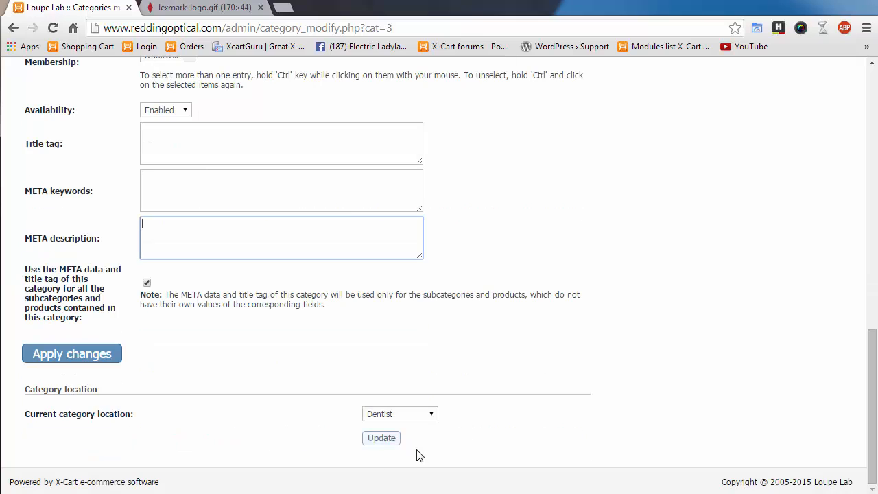
{"action": "left_click", "coordinate": [92, 354]}
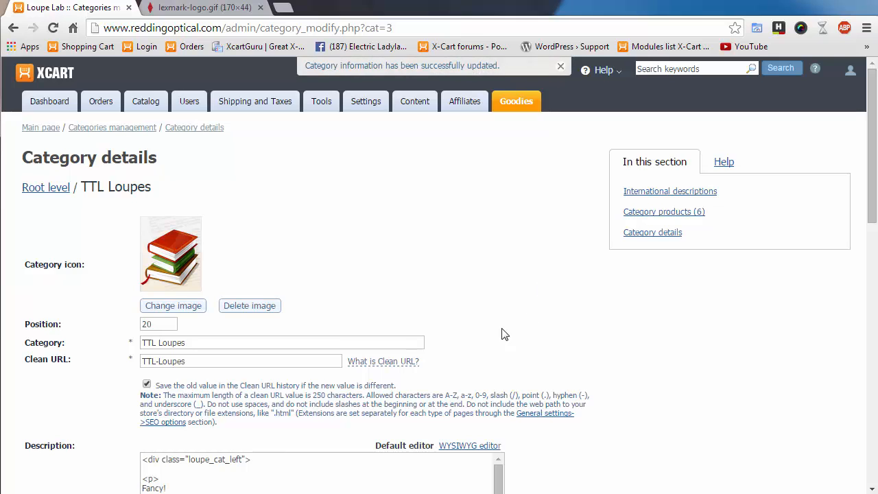
{"action": "scroll", "coordinate": [594, 405], "scroll_direction": "down", "scroll_amount": 6}
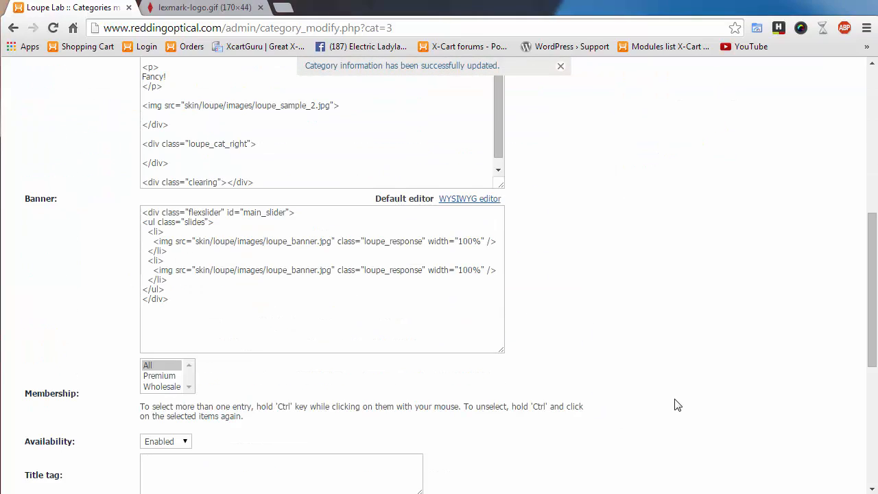
{"action": "scroll", "coordinate": [677, 406], "scroll_direction": "up", "scroll_amount": 6}
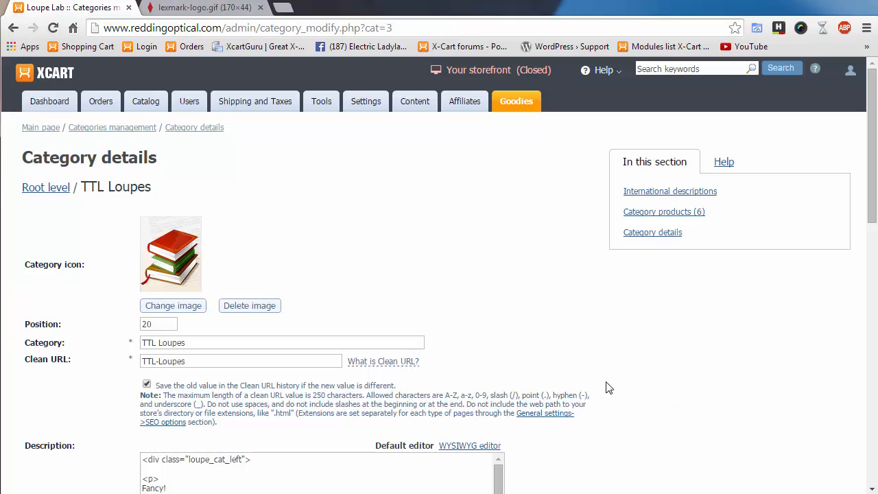
{"action": "mouse_move", "coordinate": [159, 106]}
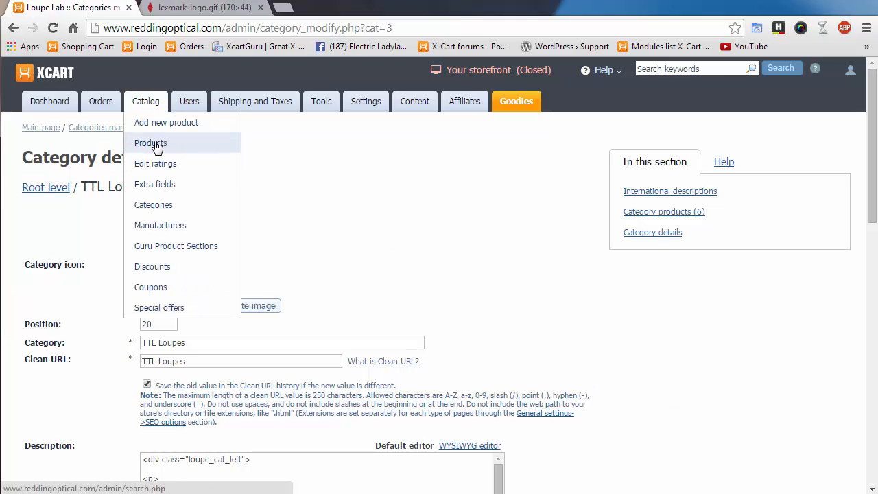
- On the Products page, search for 'binary' to find Binary Mom [Product Variants Demo]
{"action": "left_click", "coordinate": [155, 144]}
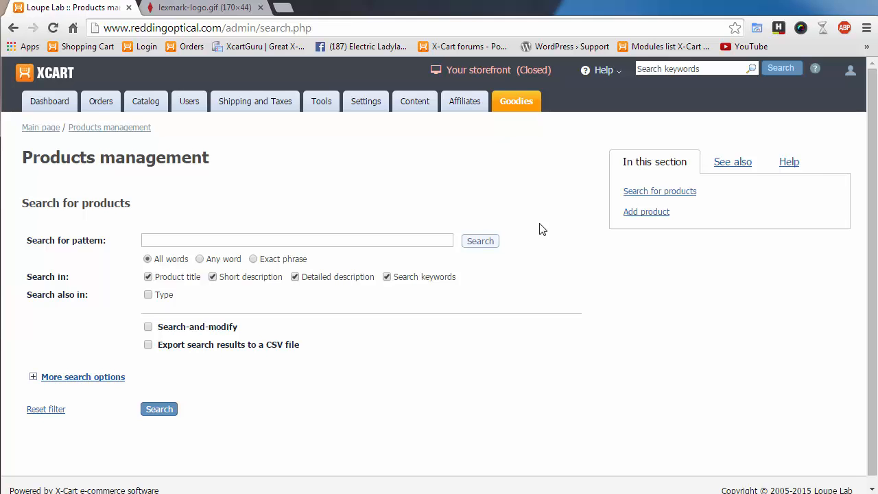
{"action": "mouse_move", "coordinate": [145, 101]}
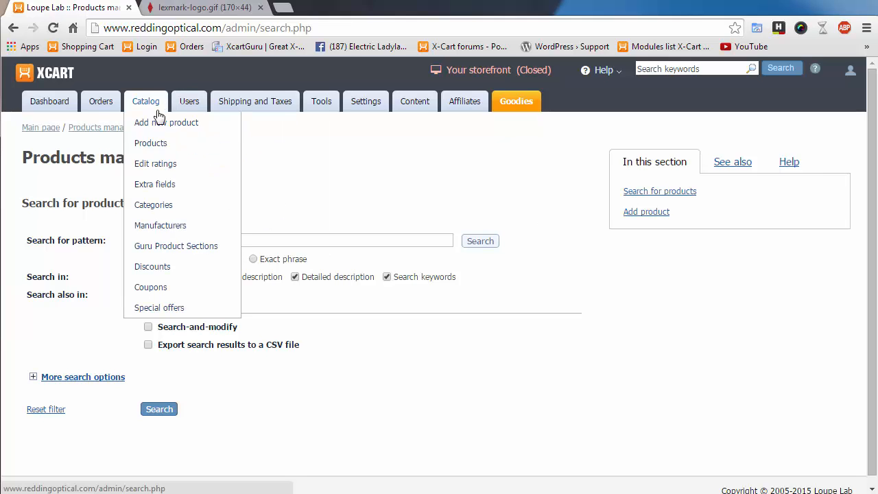
{"action": "left_click", "coordinate": [141, 143]}
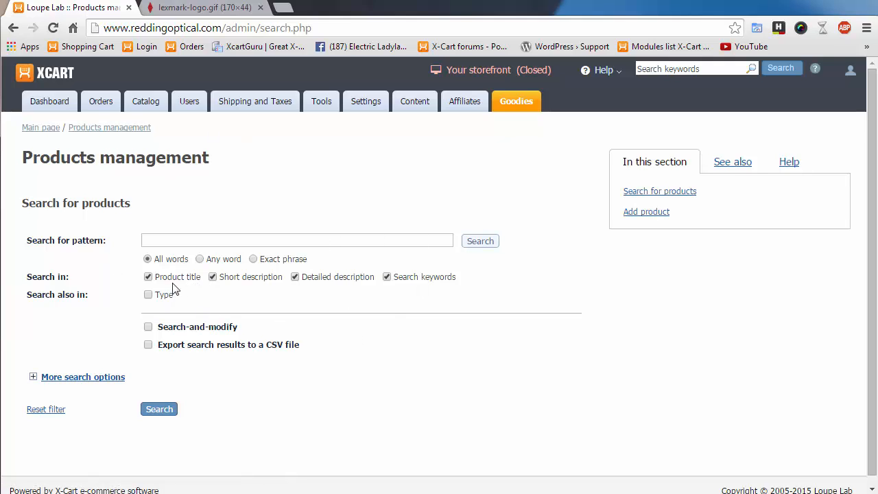
{"action": "left_click", "coordinate": [178, 240]}
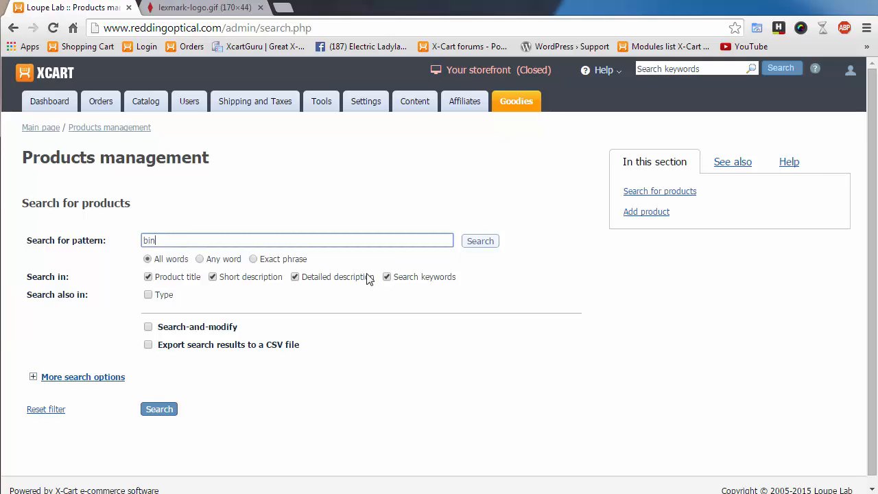
{"action": "type", "text": "binary"}
{"action": "left_click", "coordinate": [474, 241]}
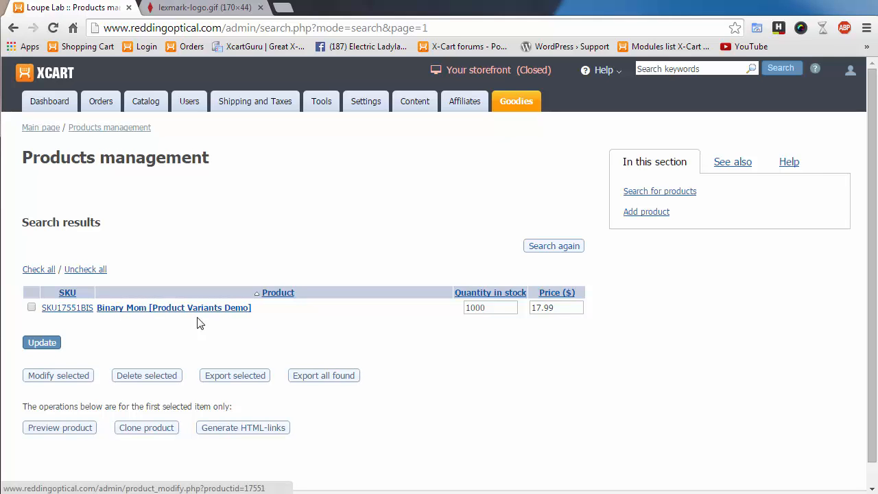
- Turn on search-and-modify and look through the extra SKU, Product ID# and price criteria
{"action": "mouse_move", "coordinate": [146, 111]}
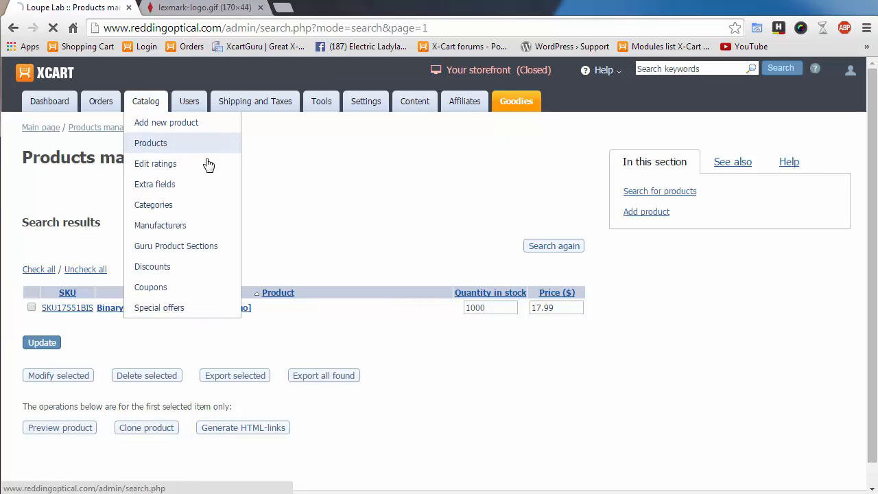
{"action": "left_click", "coordinate": [199, 143]}
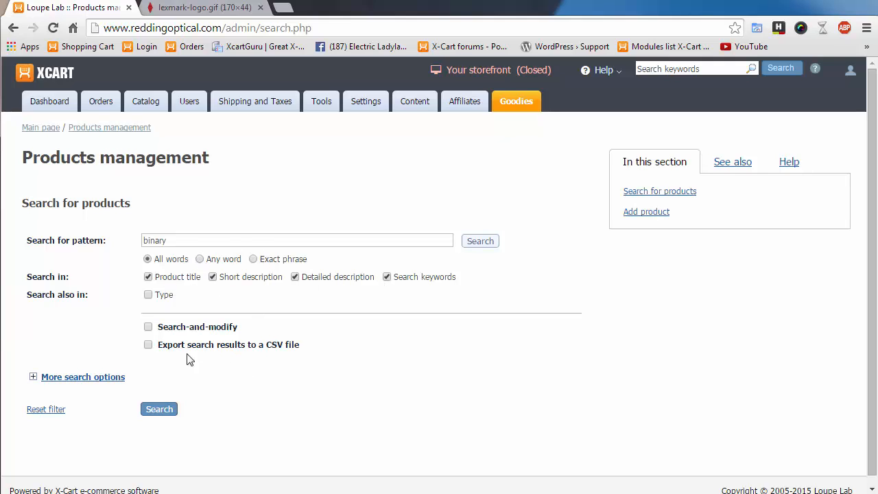
{"action": "left_click", "coordinate": [148, 327]}
{"action": "scroll", "coordinate": [222, 366], "scroll_direction": "down", "scroll_amount": 1}
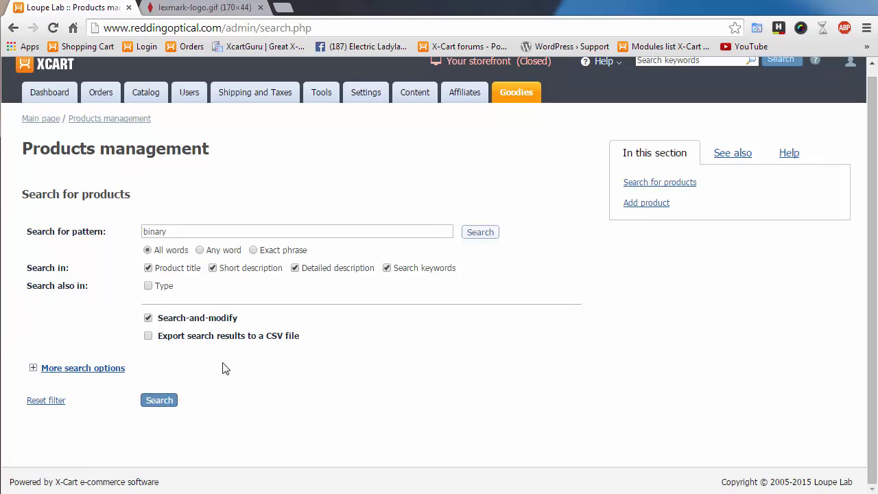
{"action": "left_click", "coordinate": [33, 368]}
{"action": "scroll", "coordinate": [322, 388], "scroll_direction": "down", "scroll_amount": 2}
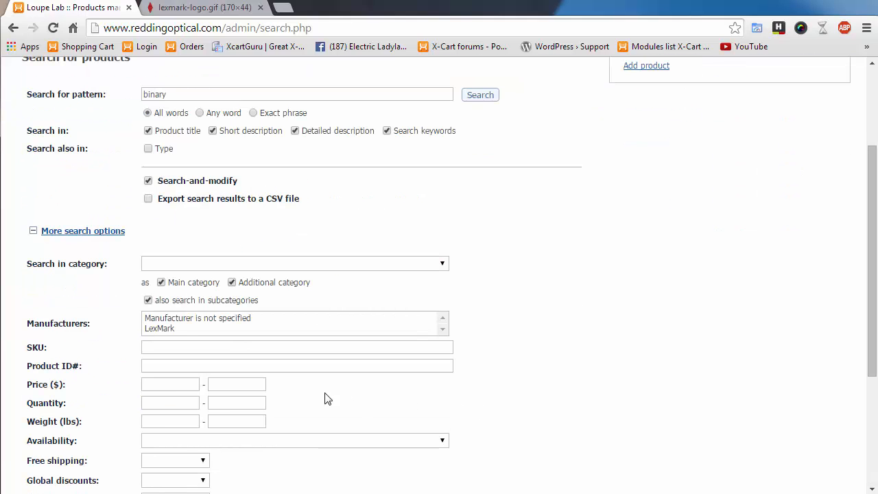
{"action": "scroll", "coordinate": [125, 376], "scroll_direction": "down", "scroll_amount": 2}
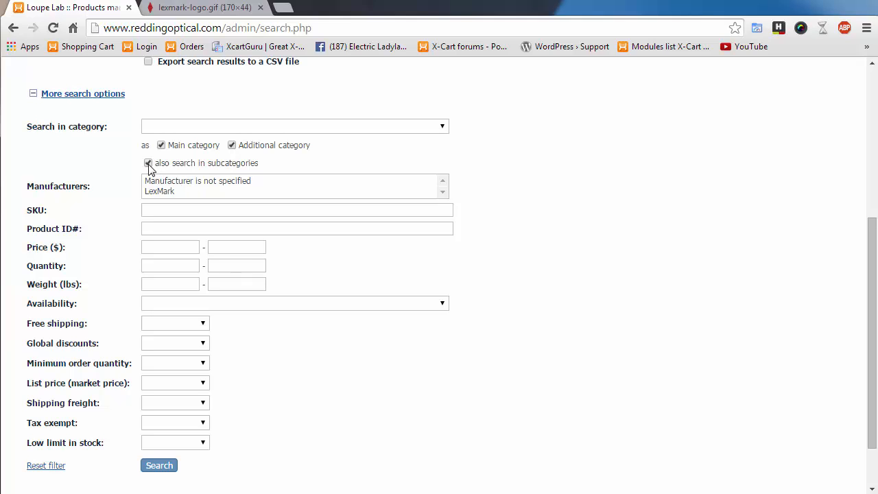
{"action": "left_click", "coordinate": [185, 206]}
{"action": "left_click", "coordinate": [164, 226]}
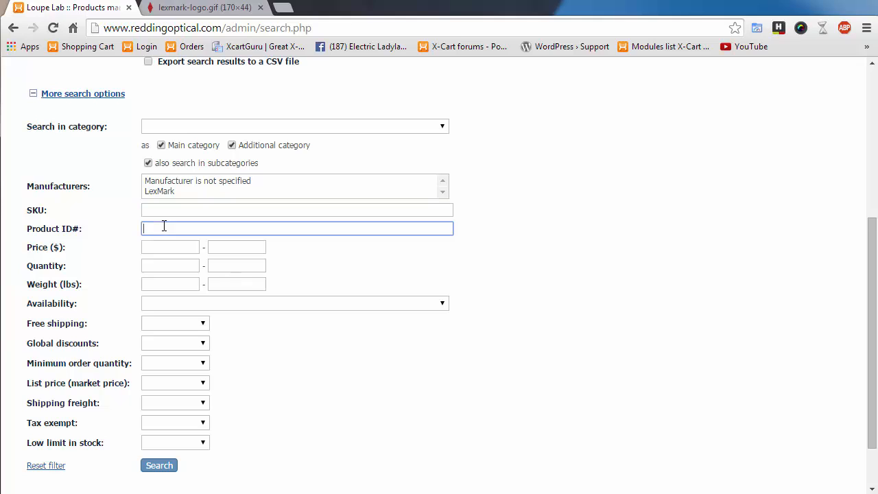
{"action": "left_click", "coordinate": [177, 251]}
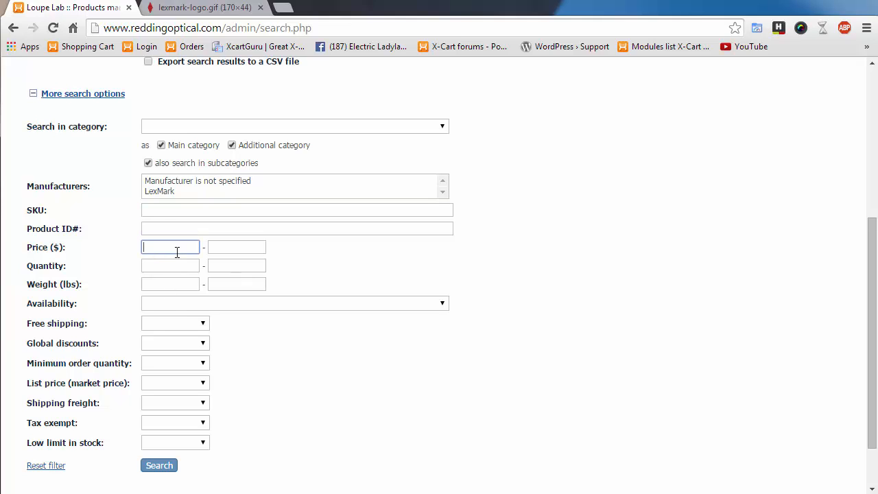
{"action": "scroll", "coordinate": [294, 418], "scroll_direction": "down", "scroll_amount": 2}
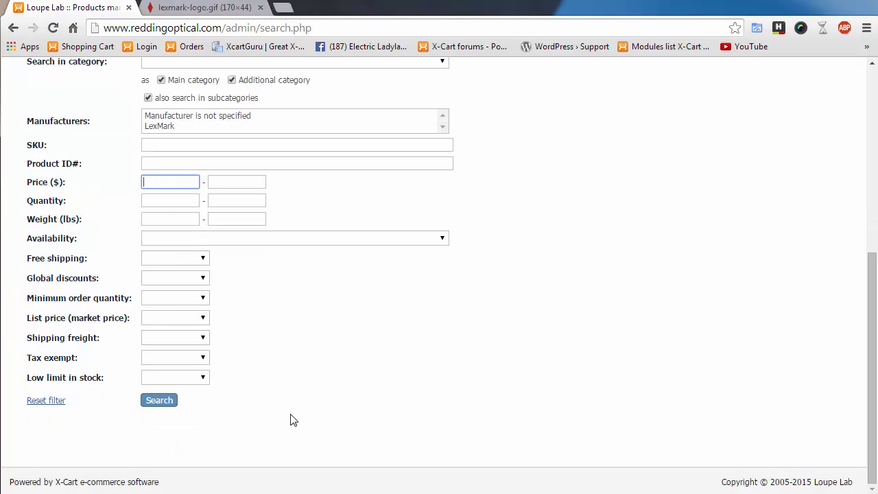
{"action": "scroll", "coordinate": [242, 399], "scroll_direction": "up", "scroll_amount": 4}
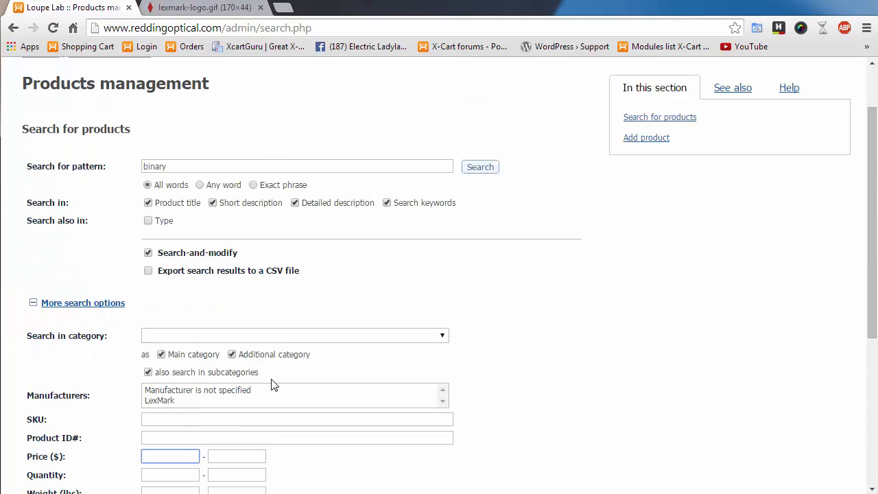
{"action": "left_click", "coordinate": [32, 304]}
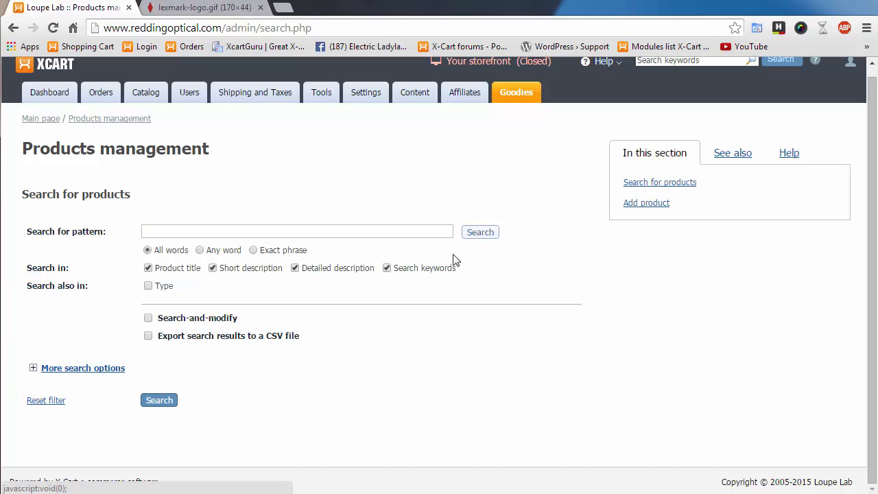
- Search with an empty pattern to list all 14 products and tick Anna Karenina
{"action": "left_click", "coordinate": [488, 235]}
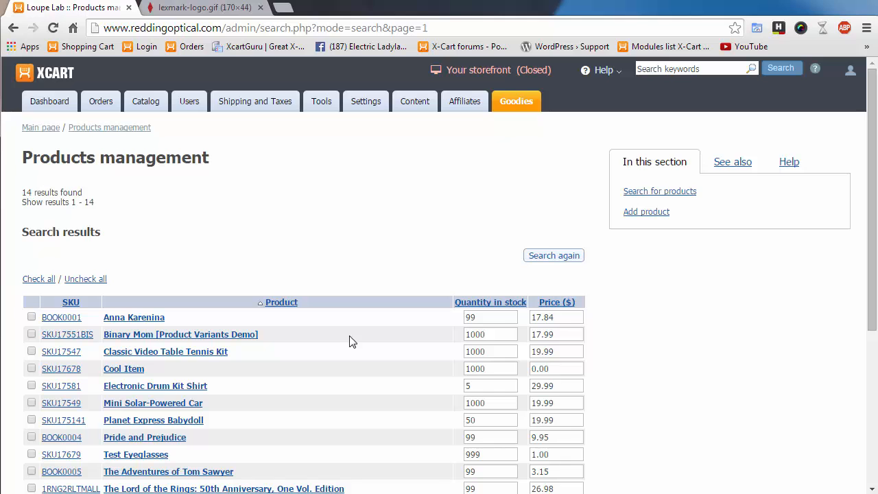
{"action": "mouse_move", "coordinate": [158, 105]}
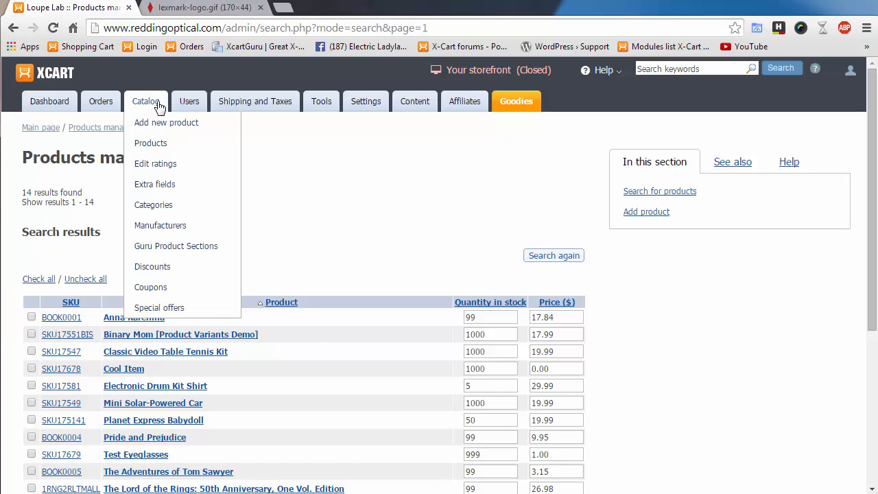
{"action": "scroll", "coordinate": [343, 274], "scroll_direction": "down", "scroll_amount": 4}
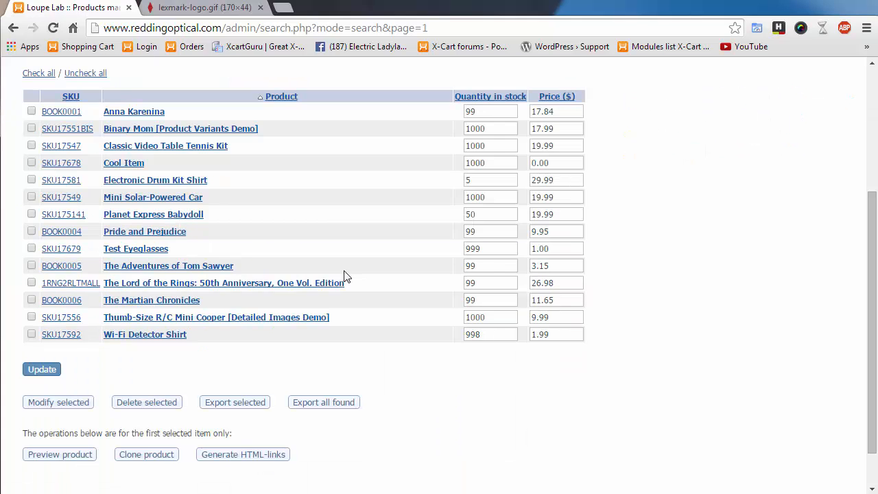
{"action": "scroll", "coordinate": [347, 278], "scroll_direction": "up", "scroll_amount": 3}
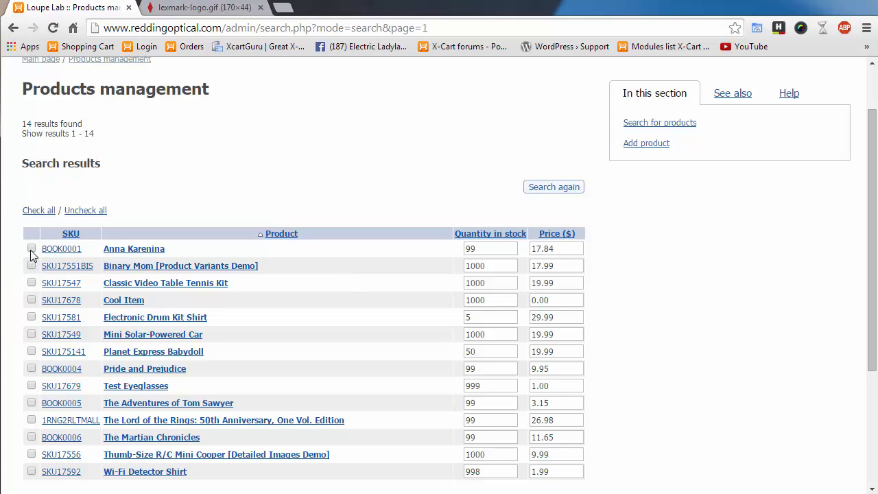
{"action": "scroll", "coordinate": [288, 328], "scroll_direction": "down", "scroll_amount": 3}
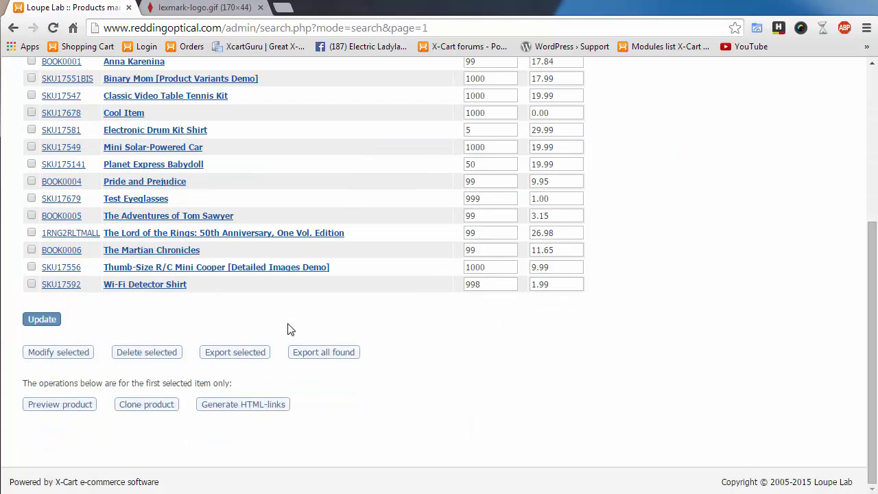
{"action": "scroll", "coordinate": [288, 329], "scroll_direction": "up", "scroll_amount": 2}
{"action": "left_click", "coordinate": [31, 199]}
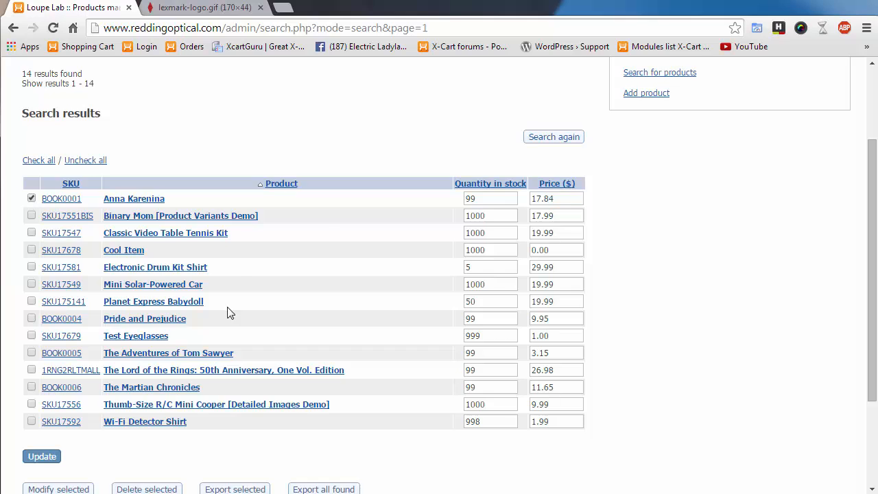
{"action": "scroll", "coordinate": [230, 313], "scroll_direction": "down", "scroll_amount": 2}
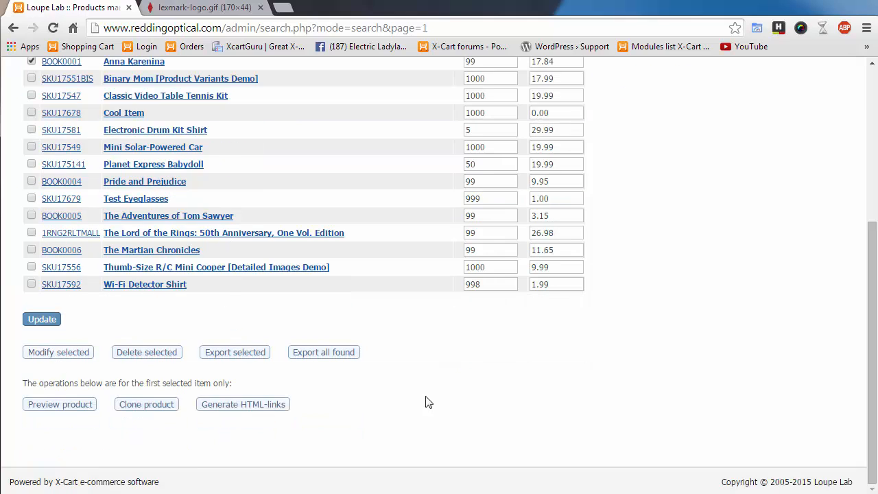
{"action": "scroll", "coordinate": [428, 402], "scroll_direction": "up", "scroll_amount": 3}
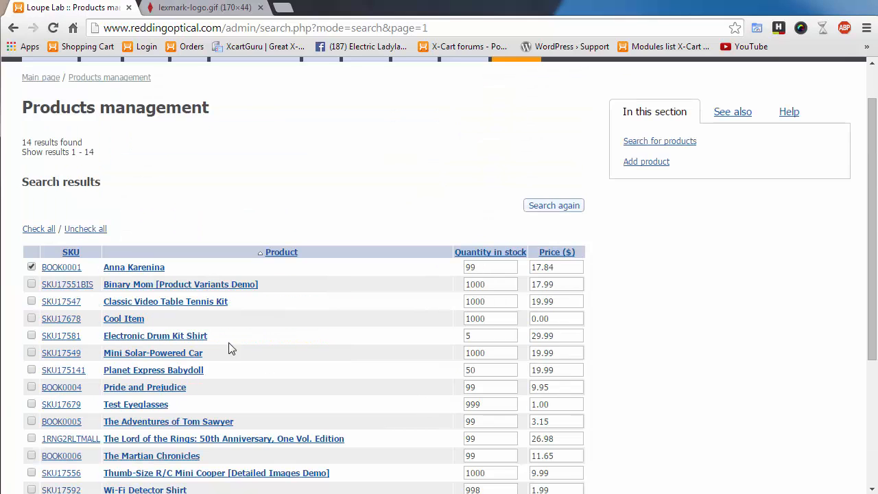
- Open Anna Karenina for editing and review its 242x346 image, 112x160 thumbnail and TTL Loupes category
{"action": "left_click", "coordinate": [146, 268]}
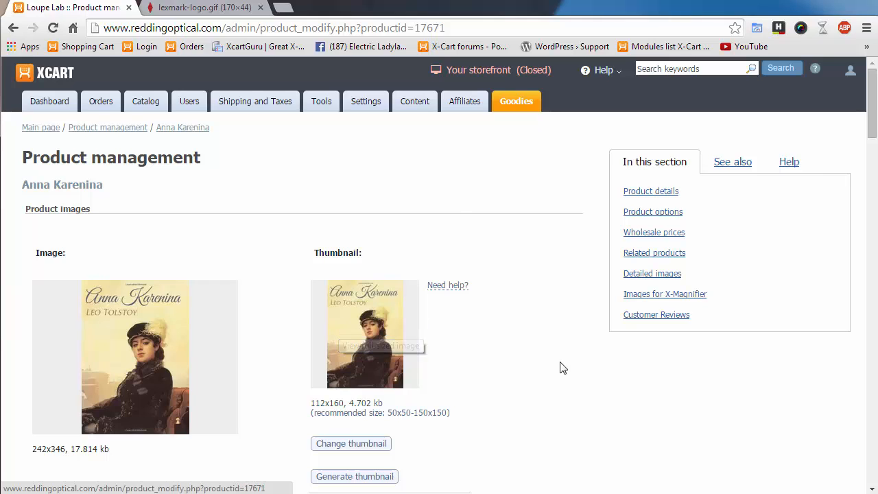
{"action": "scroll", "coordinate": [561, 368], "scroll_direction": "down", "scroll_amount": 3}
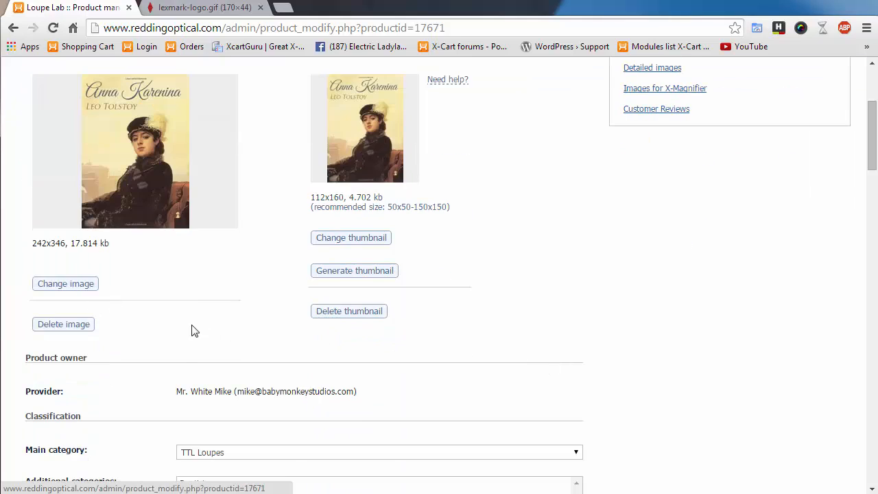
{"action": "scroll", "coordinate": [192, 329], "scroll_direction": "up", "scroll_amount": 2}
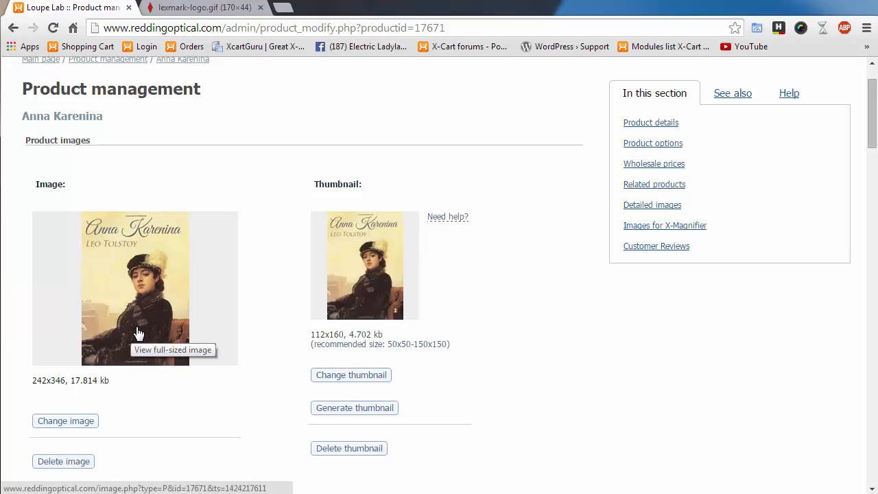
{"action": "scroll", "coordinate": [584, 406], "scroll_direction": "down", "scroll_amount": 2}
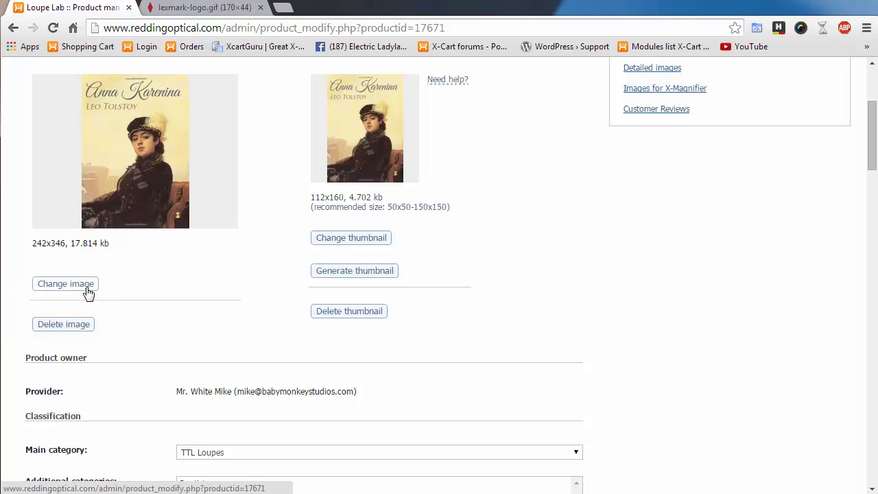
{"action": "left_click", "coordinate": [88, 292]}
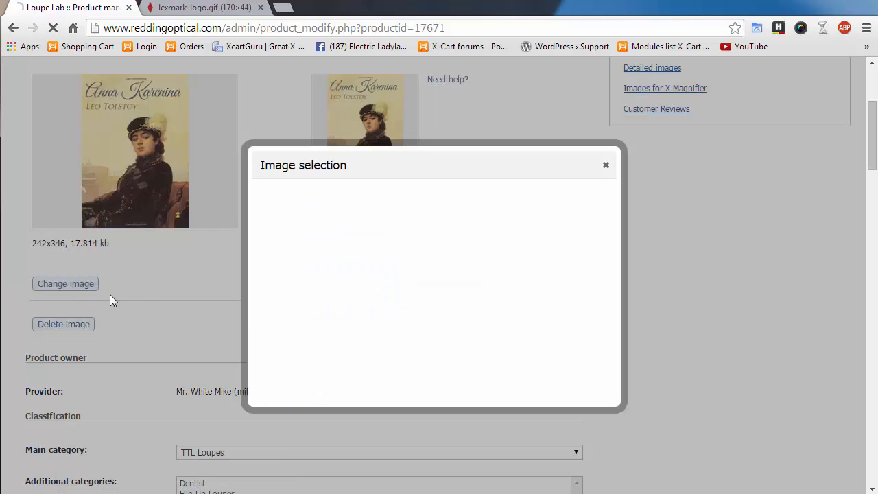
{"action": "left_click", "coordinate": [301, 271]}
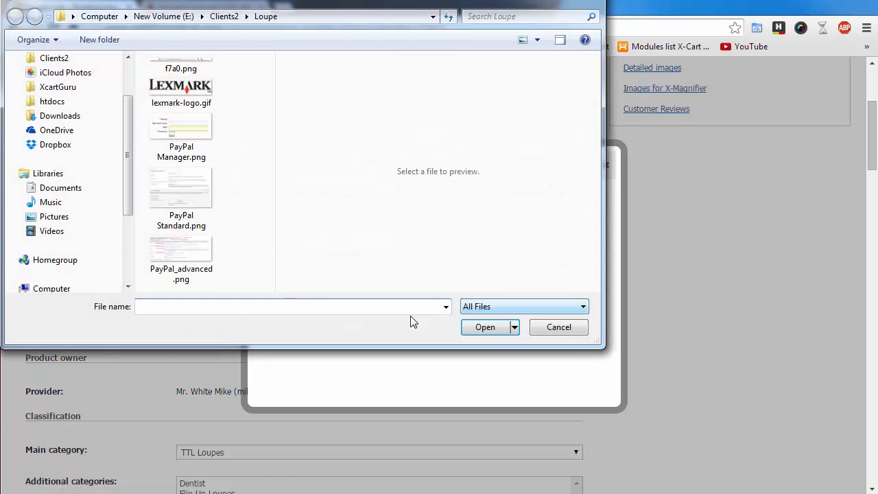
{"action": "left_click", "coordinate": [560, 327]}
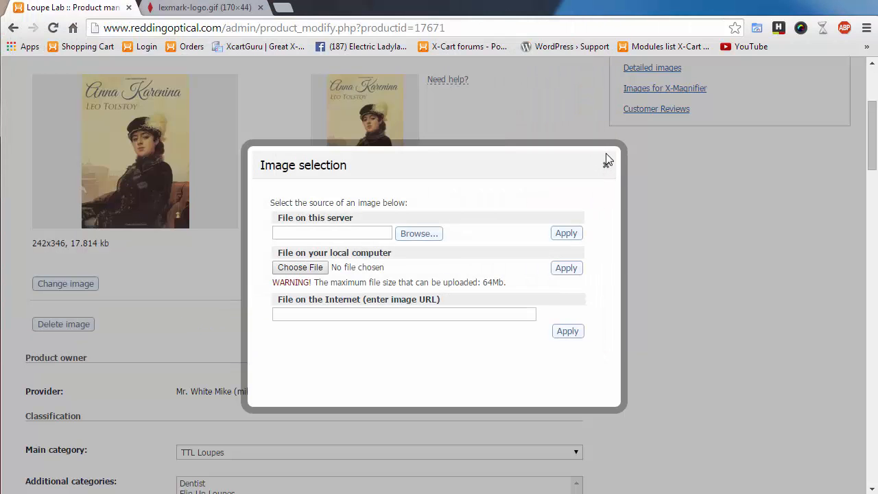
{"action": "left_click", "coordinate": [608, 166]}
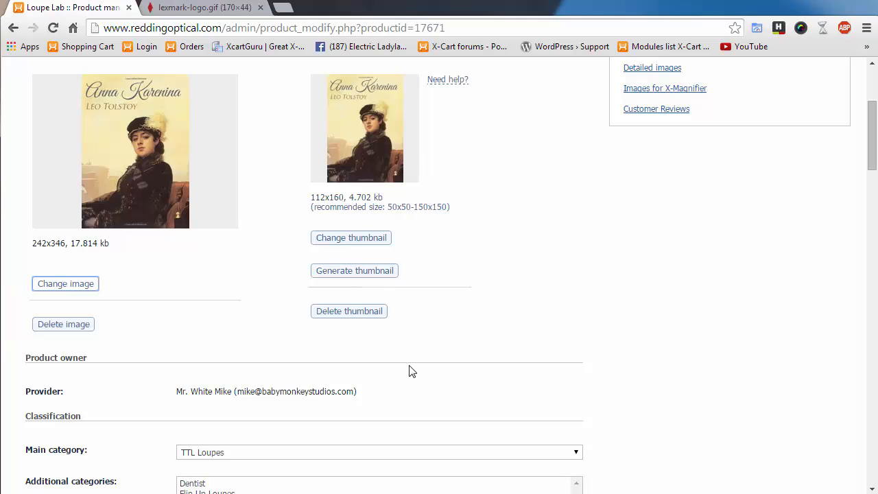
- Generate a new 111x158 thumbnail for Anna Karenina from its main image
{"action": "left_click", "coordinate": [353, 275]}
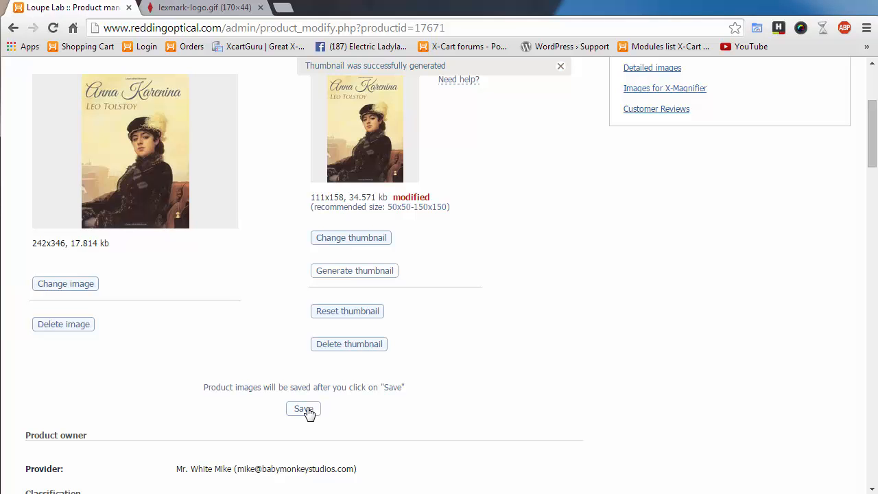
{"action": "scroll", "coordinate": [471, 323], "scroll_direction": "down", "scroll_amount": 3}
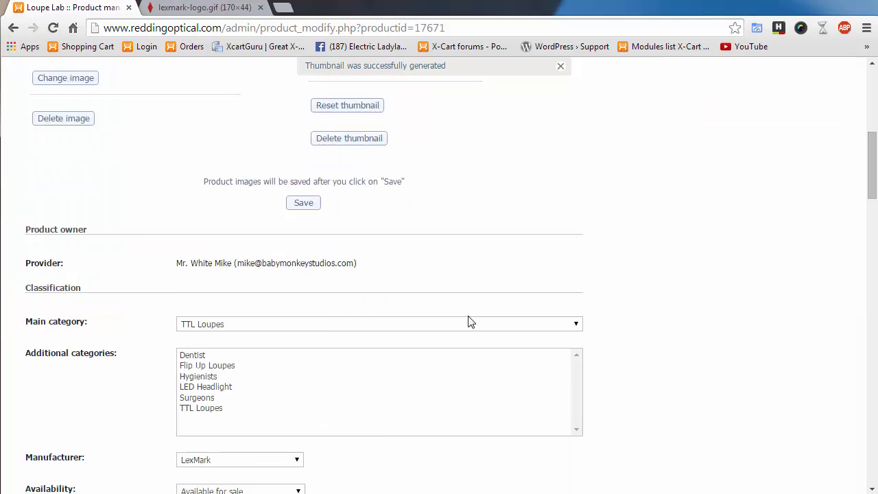
{"action": "scroll", "coordinate": [470, 323], "scroll_direction": "down", "scroll_amount": 15}
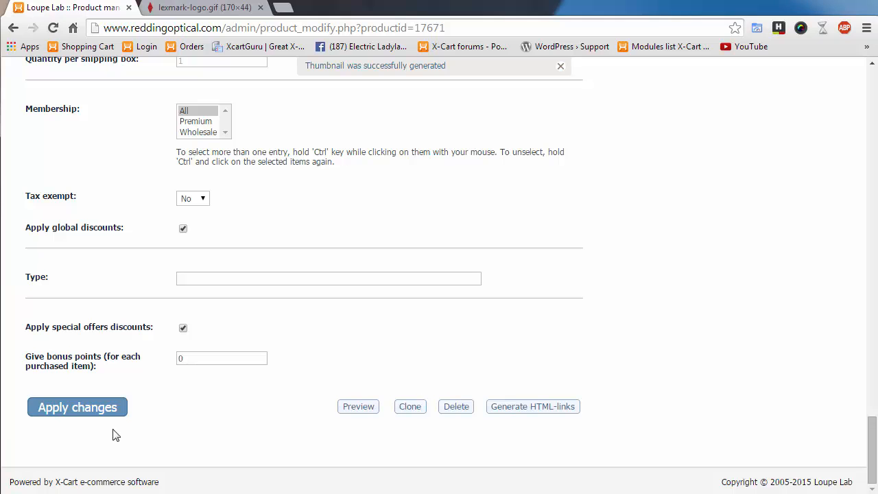
{"action": "left_click", "coordinate": [81, 408]}
{"action": "scroll", "coordinate": [599, 389], "scroll_direction": "up", "scroll_amount": 20}
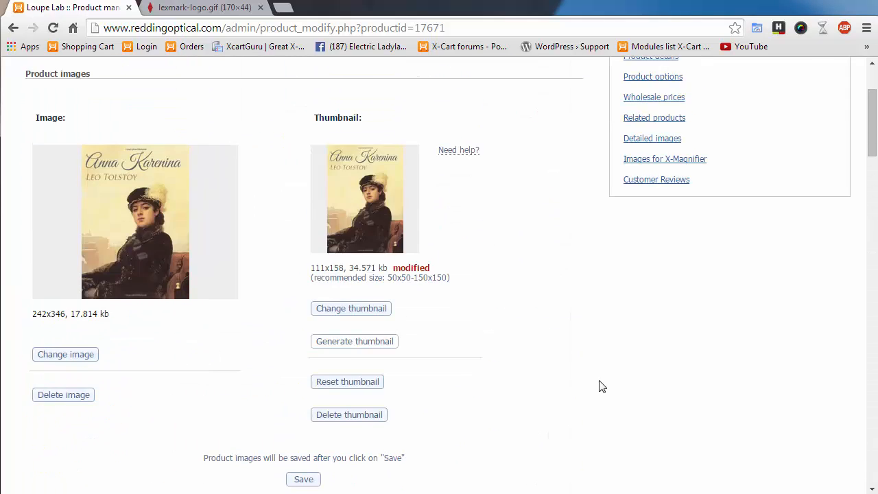
{"action": "scroll", "coordinate": [343, 402], "scroll_direction": "down", "scroll_amount": 4}
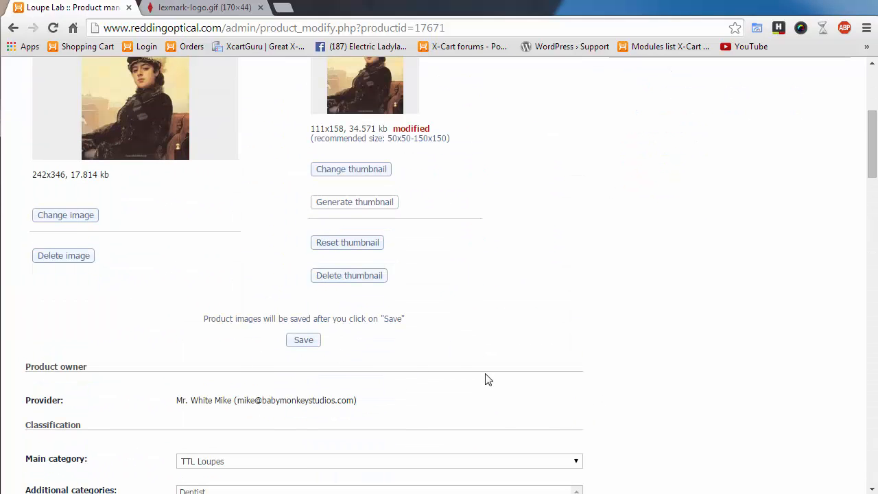
{"action": "scroll", "coordinate": [488, 378], "scroll_direction": "up", "scroll_amount": 1}
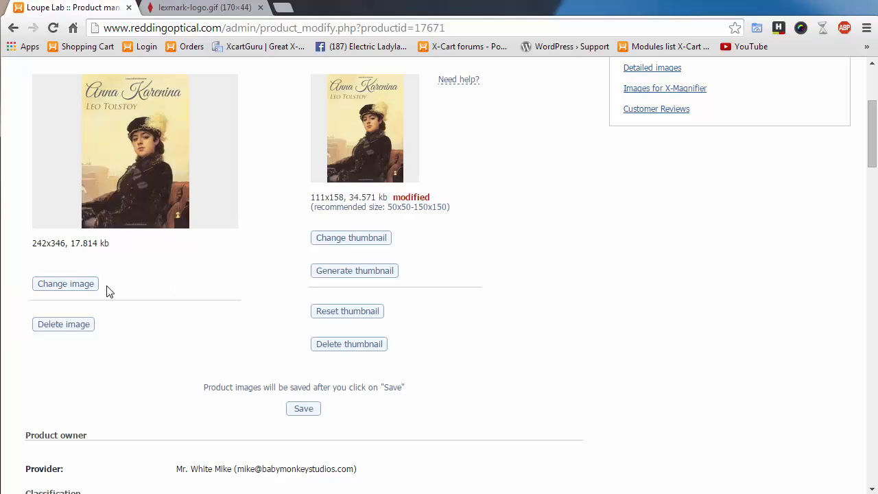
{"action": "scroll", "coordinate": [498, 334], "scroll_direction": "down", "scroll_amount": 4}
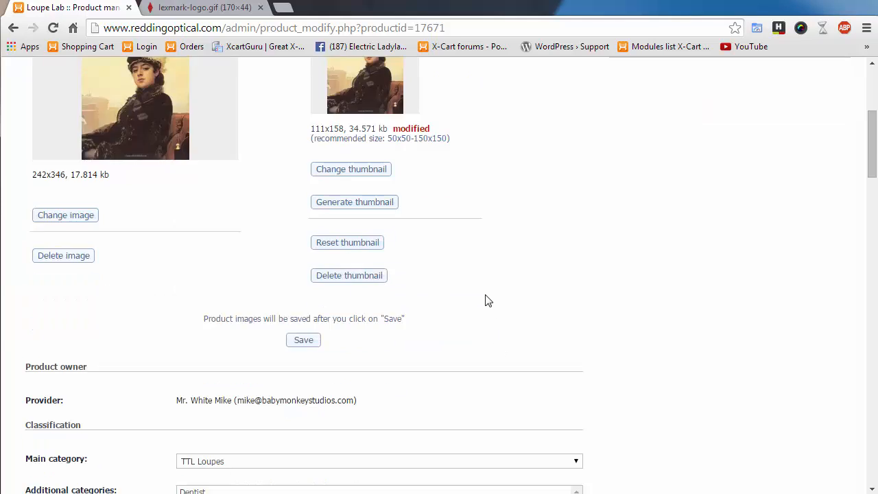
- Scroll to Classification and expand the Main category list, currently set to TTL Loupes
{"action": "scroll", "coordinate": [310, 237], "scroll_direction": "down", "scroll_amount": 1}
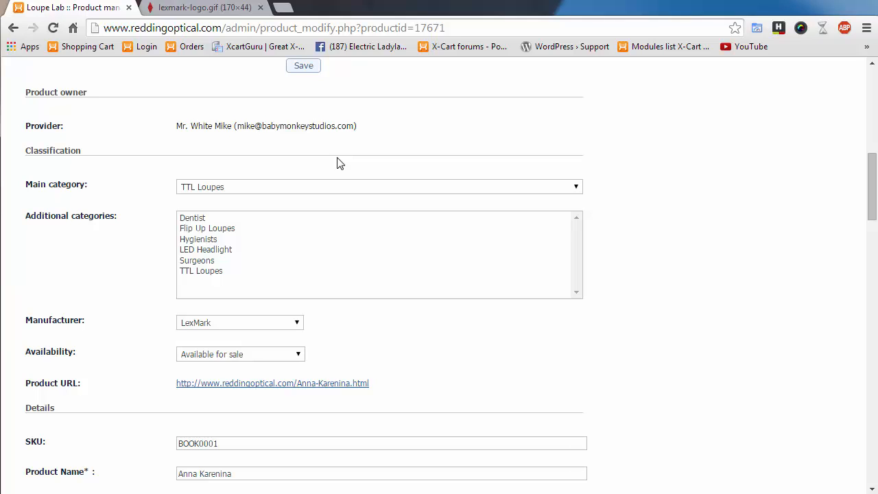
{"action": "scroll", "coordinate": [645, 301], "scroll_direction": "down", "scroll_amount": 1}
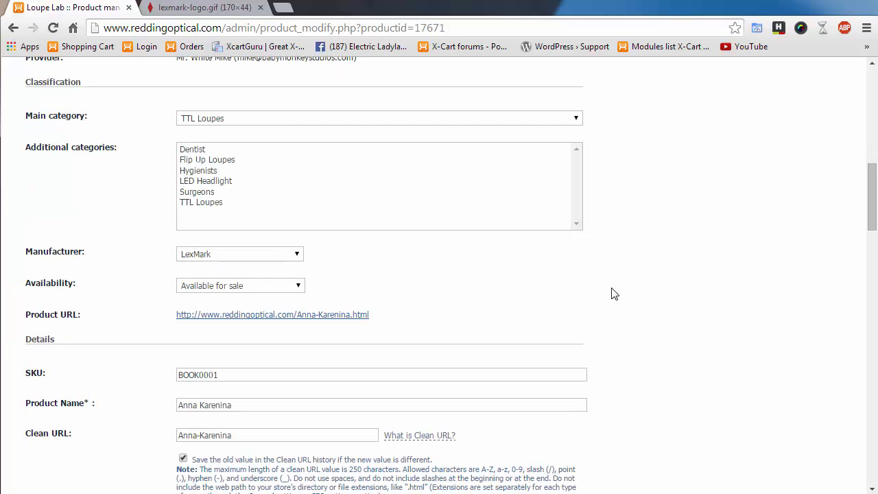
{"action": "left_click", "coordinate": [508, 122]}
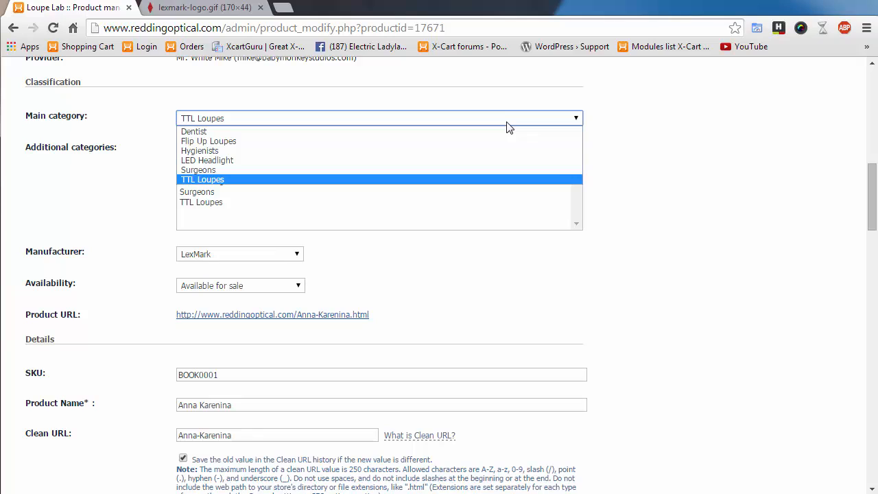
- Keep TTL Loupes as main category and select all six additional categories, Dentist through TTL Loupes
{"action": "left_click", "coordinate": [696, 224]}
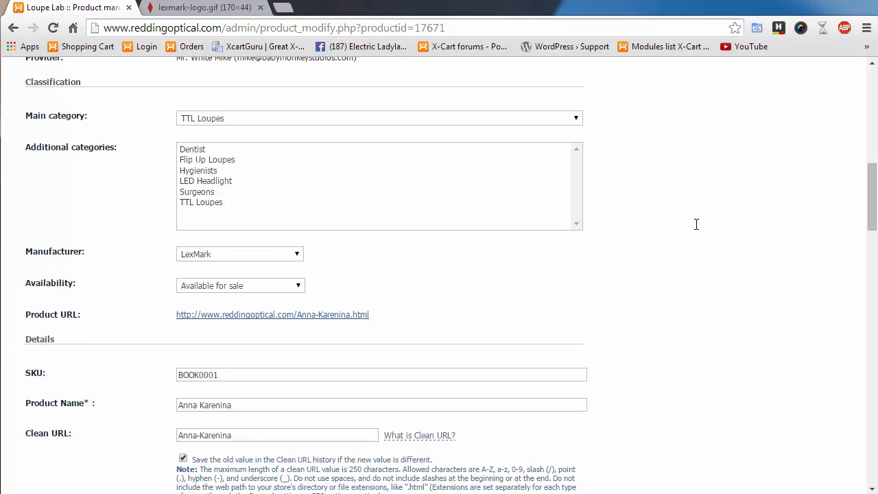
{"action": "left_click", "coordinate": [192, 149]}
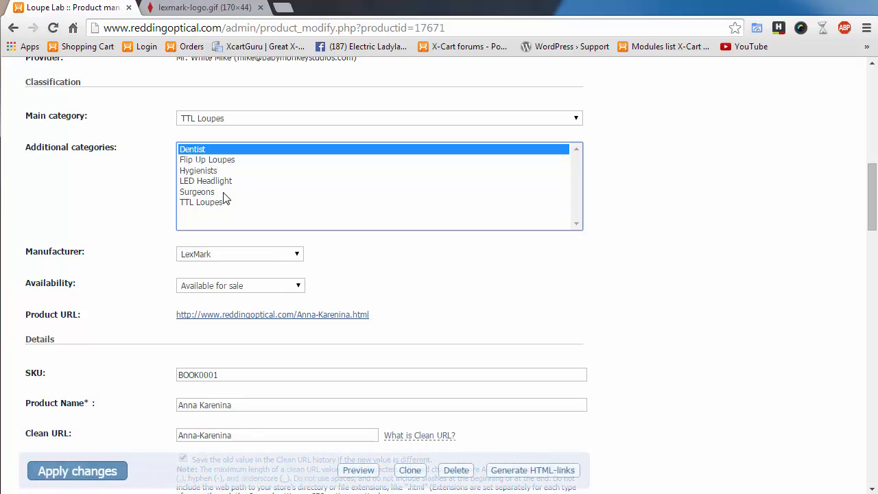
{"action": "left_click", "coordinate": [212, 161], "text": "ctrl"}
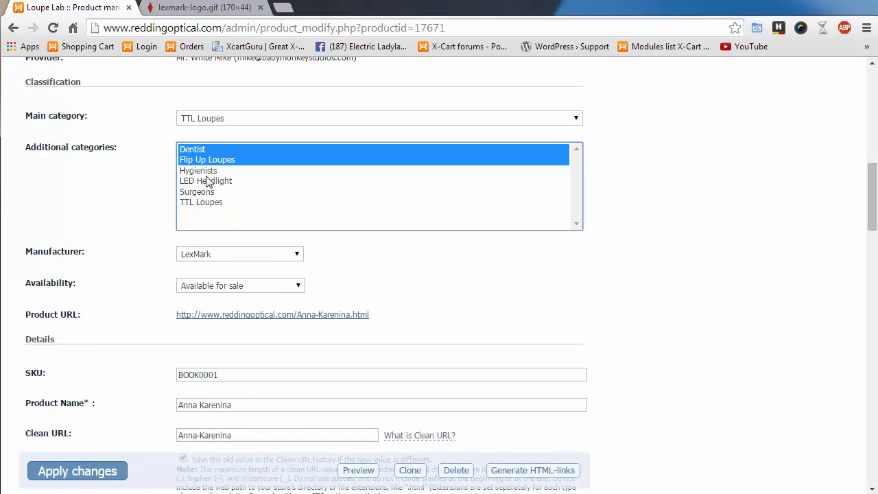
{"action": "left_click", "coordinate": [207, 172], "text": "ctrl"}
{"action": "left_click", "coordinate": [206, 182], "text": "ctrl"}
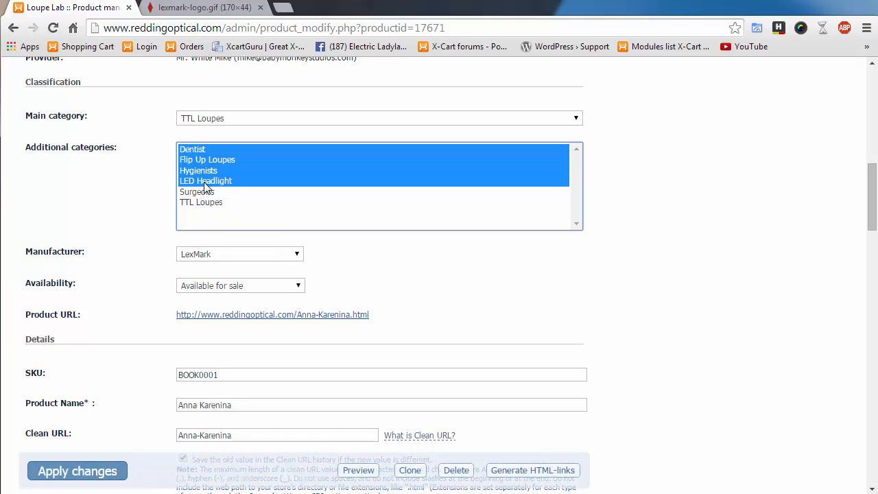
{"action": "left_click", "coordinate": [202, 193], "text": "ctrl"}
{"action": "left_click", "coordinate": [201, 203], "text": "ctrl"}
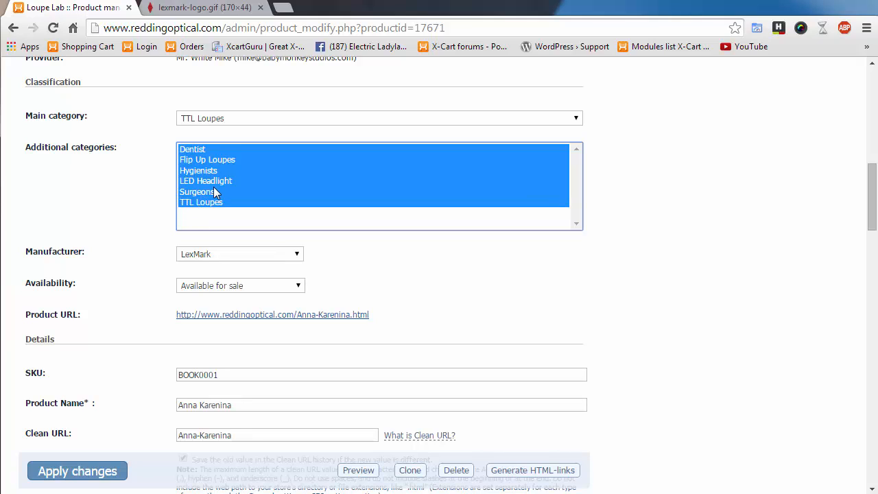
- Deselect all six additional categories, leaving none, with the main category still TTL Loupes
{"action": "left_click", "coordinate": [202, 151], "text": "ctrl"}
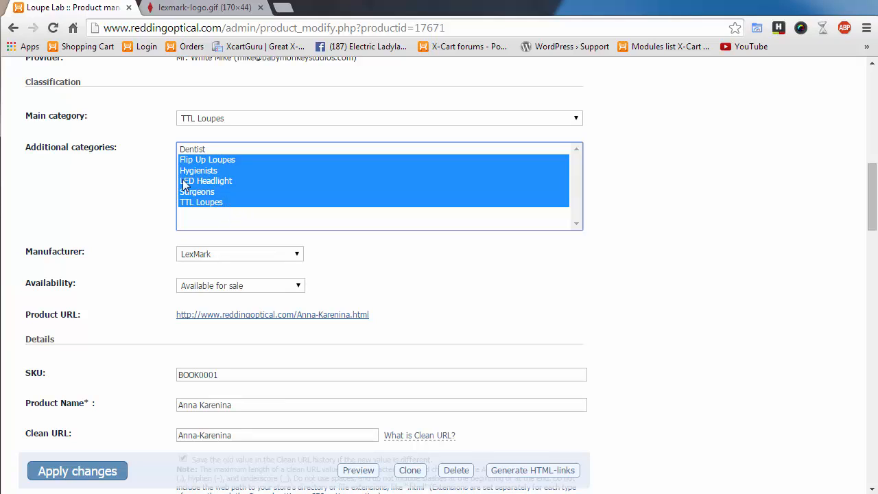
{"action": "left_click", "coordinate": [197, 160], "text": "ctrl"}
{"action": "left_click", "coordinate": [197, 171], "text": "ctrl"}
{"action": "left_click", "coordinate": [193, 181], "text": "ctrl"}
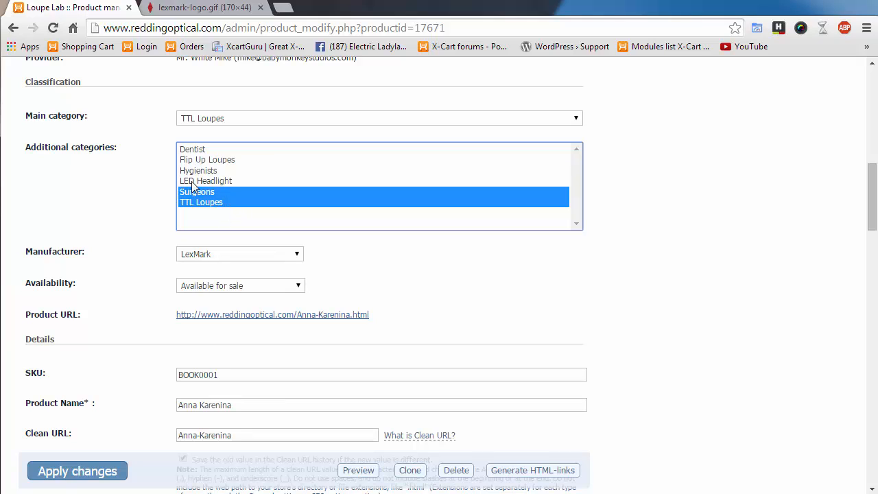
{"action": "left_click", "coordinate": [187, 192], "text": "ctrl"}
{"action": "left_click", "coordinate": [186, 202], "text": "ctrl"}
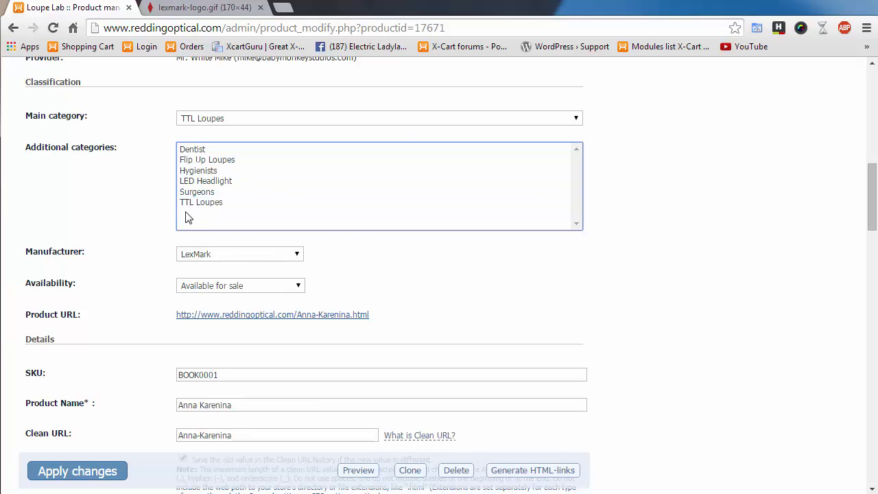
{"action": "left_click", "coordinate": [552, 121]}
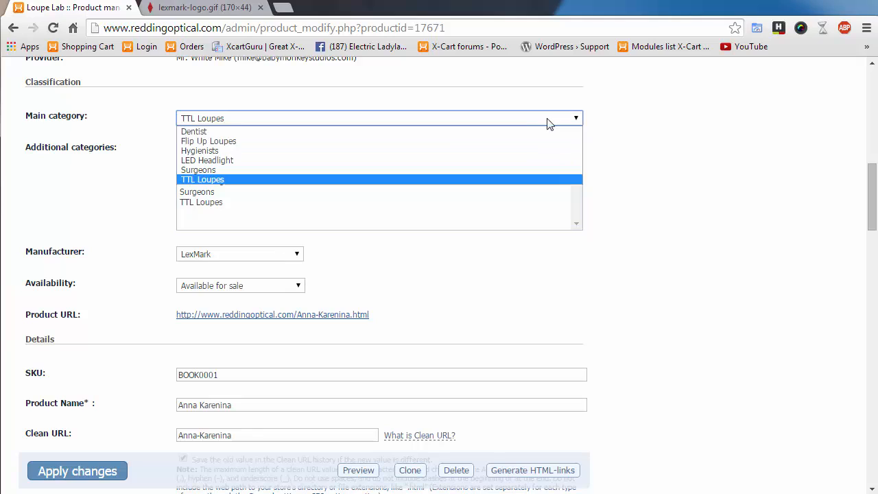
{"action": "left_click", "coordinate": [689, 177]}
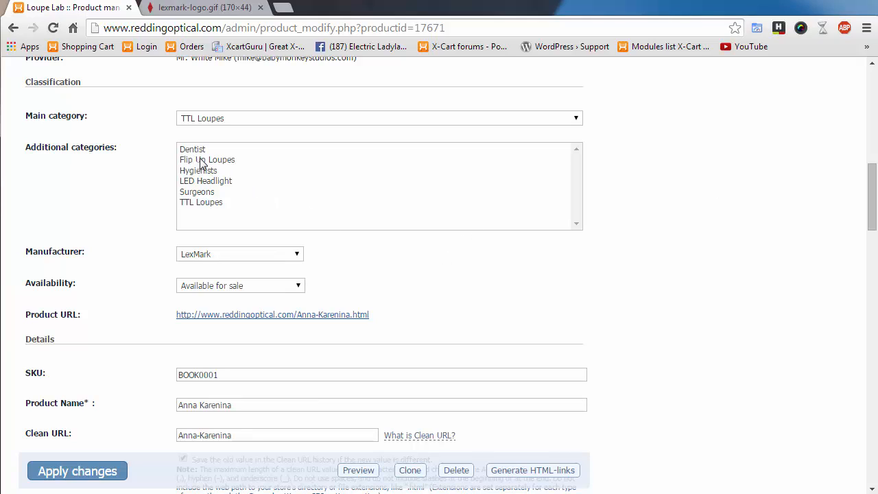
- Leave Anna Karenina's manufacturer as LexMark, then bring up its availability choices, currently Available for sale
{"action": "left_click", "coordinate": [294, 255]}
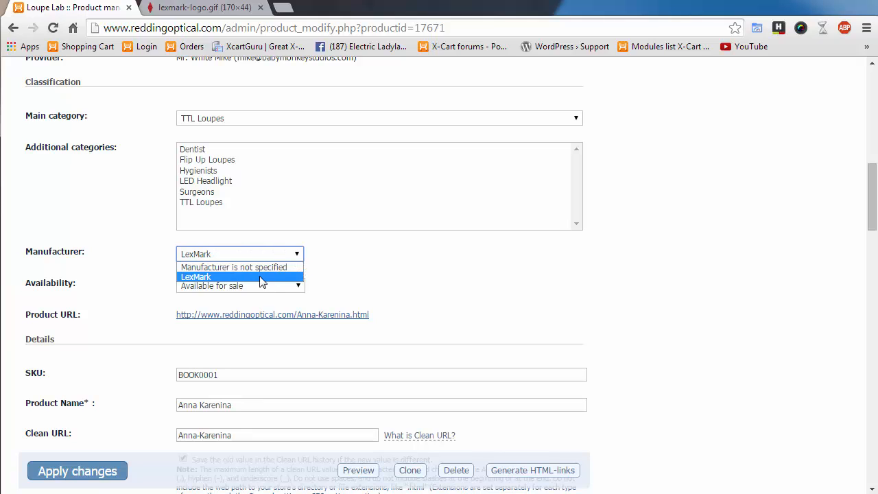
{"action": "left_click", "coordinate": [377, 283]}
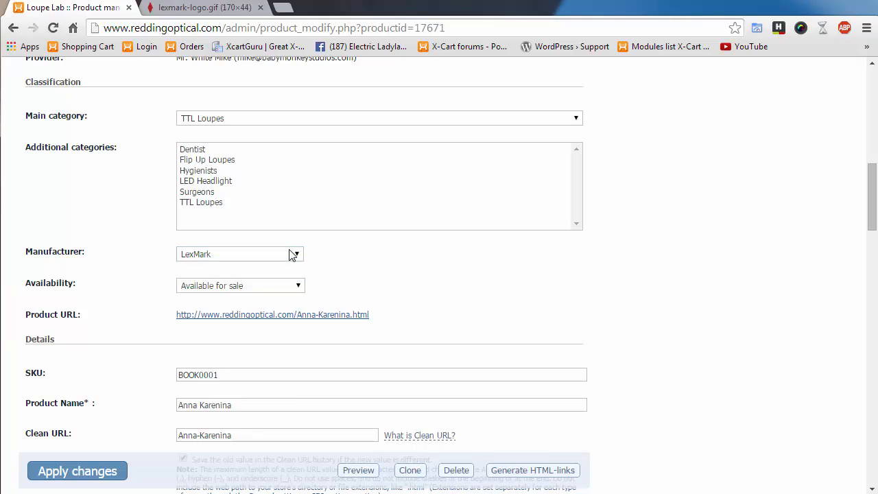
{"action": "left_click", "coordinate": [291, 255]}
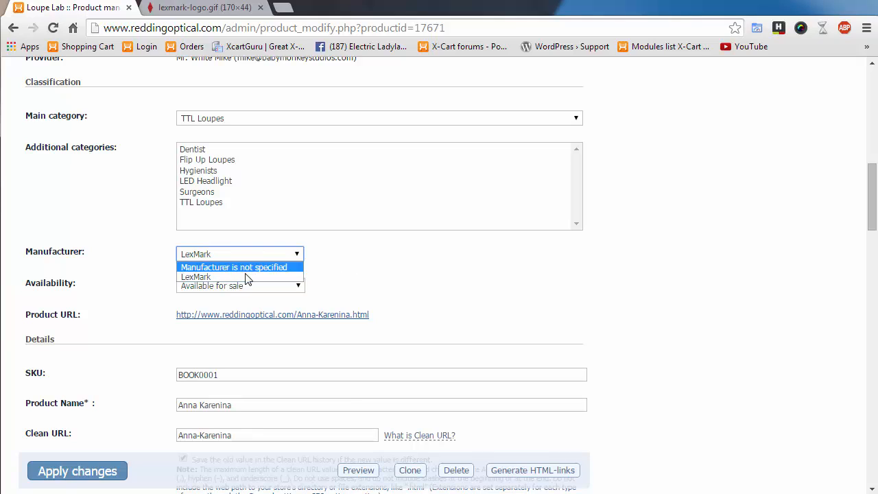
{"action": "left_click", "coordinate": [394, 283]}
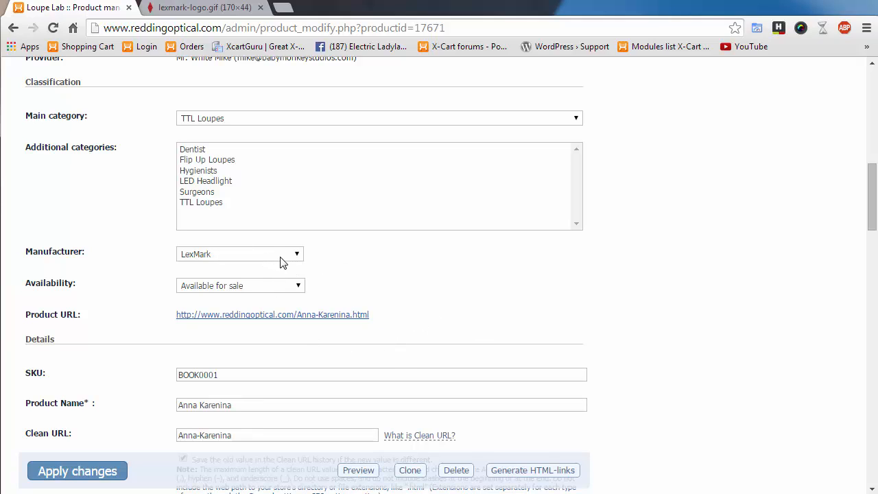
{"action": "left_click", "coordinate": [290, 294]}
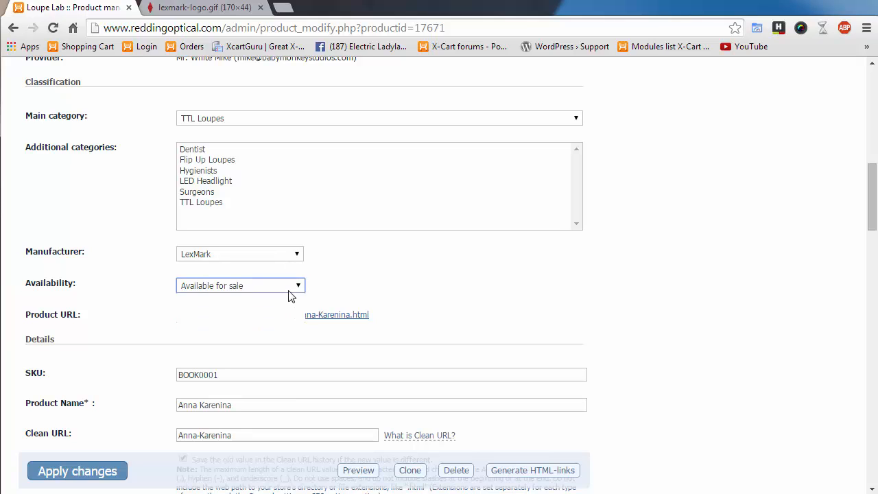
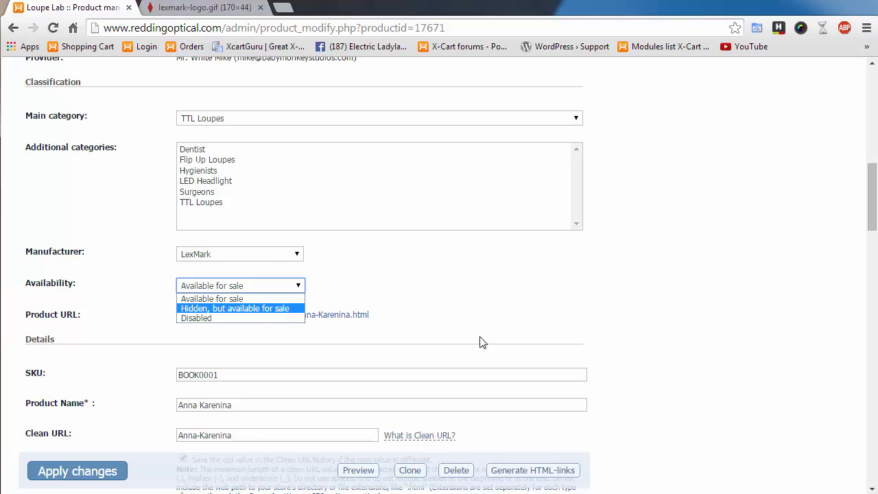
- Keep Anna Karenina's availability as Available for sale
{"action": "left_click", "coordinate": [507, 338]}
{"action": "left_click", "coordinate": [248, 288]}
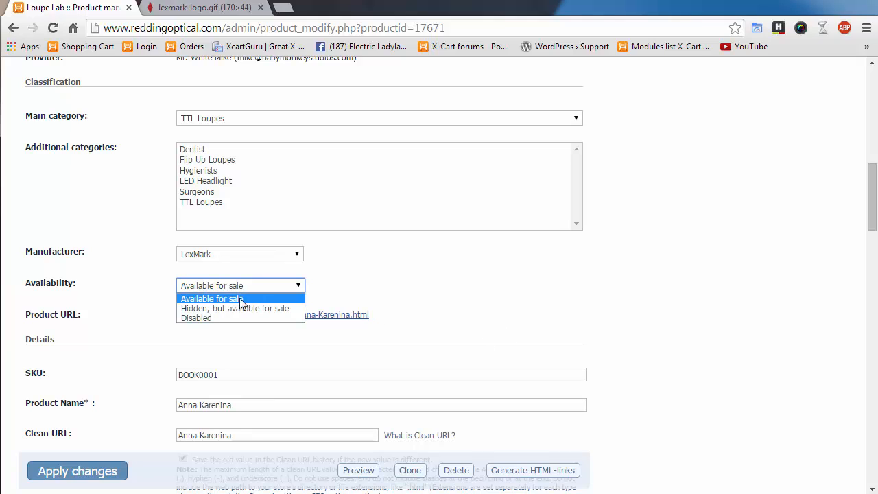
{"action": "left_click", "coordinate": [440, 341]}
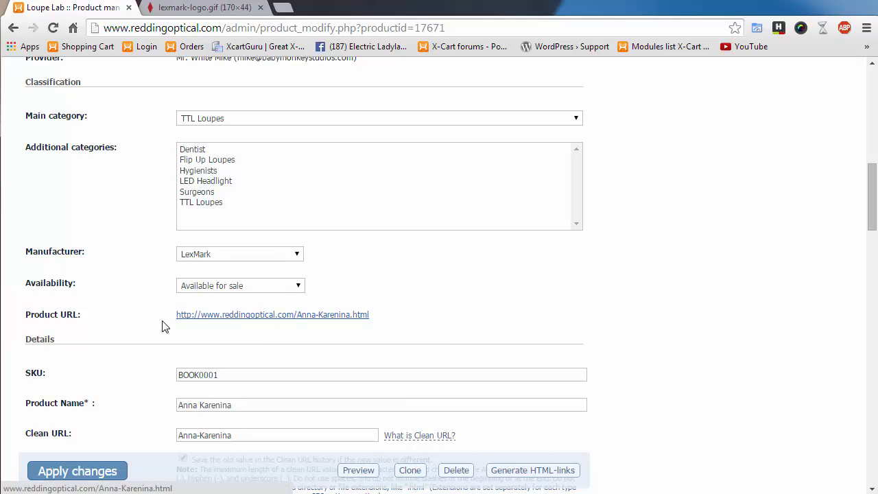
- View the product's storefront page in a new tab, closed for maintenance, then return to admin
{"action": "right_click", "coordinate": [280, 321]}
{"action": "left_click", "coordinate": [320, 324]}
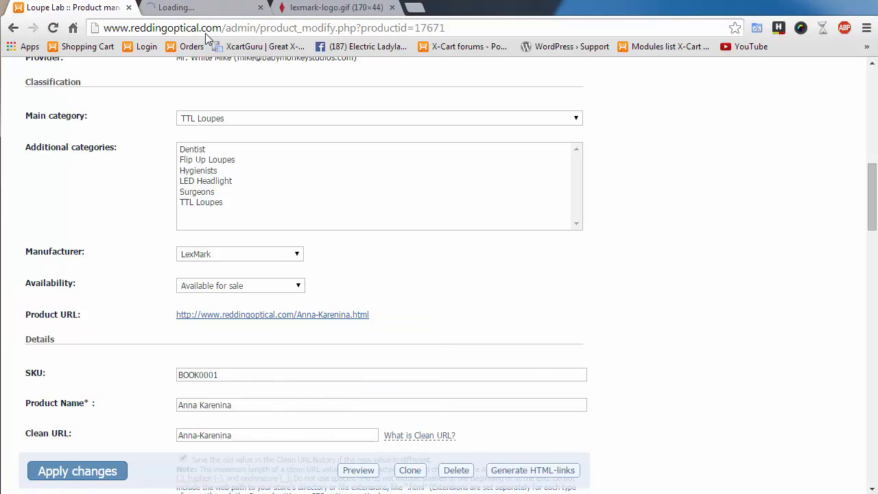
{"action": "left_click", "coordinate": [206, 7]}
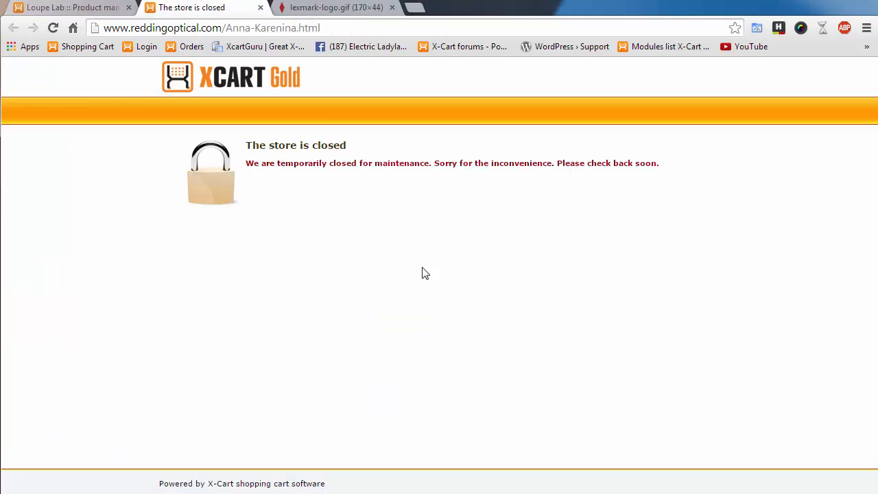
{"action": "left_click", "coordinate": [74, 10]}
{"action": "scroll", "coordinate": [738, 357], "scroll_direction": "up", "scroll_amount": 10}
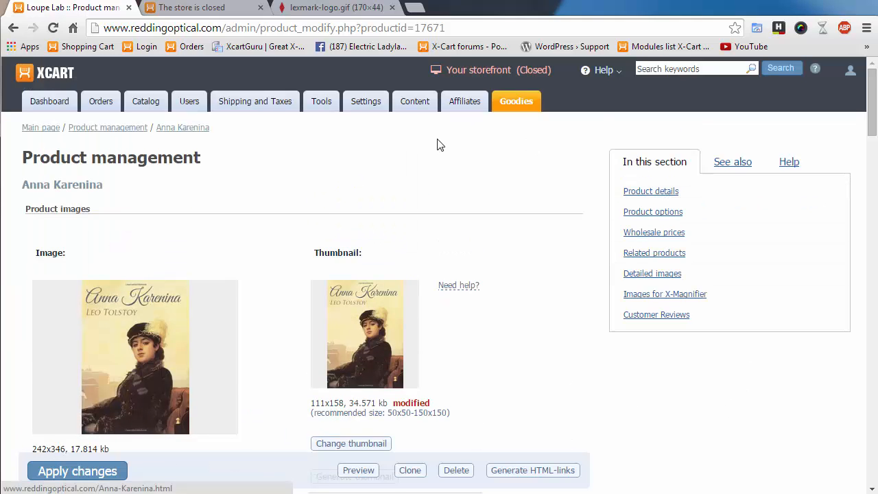
{"action": "mouse_move", "coordinate": [513, 76]}
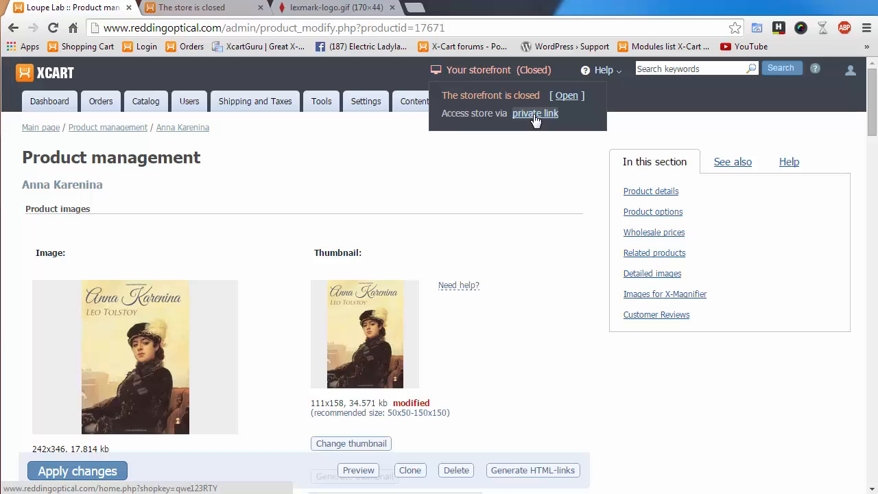
- Open the private access link in a new tab and inspect its shopkey parameter
{"action": "right_click", "coordinate": [535, 115]}
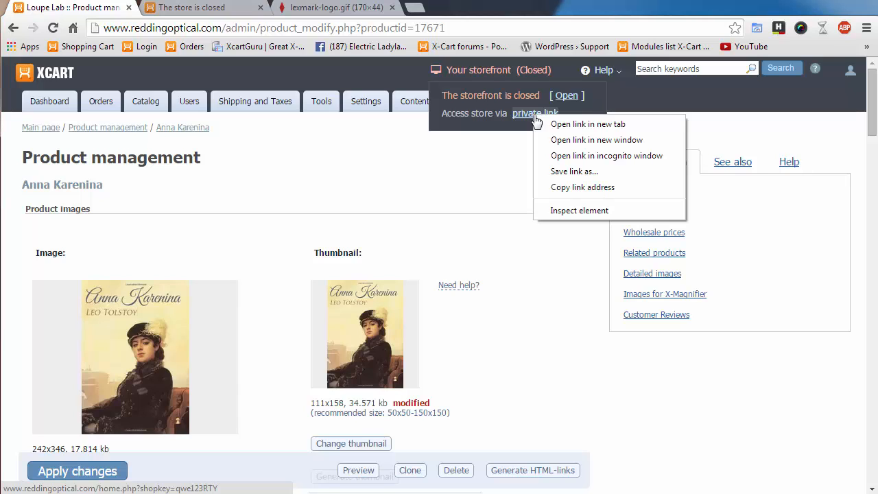
{"action": "left_click", "coordinate": [577, 124]}
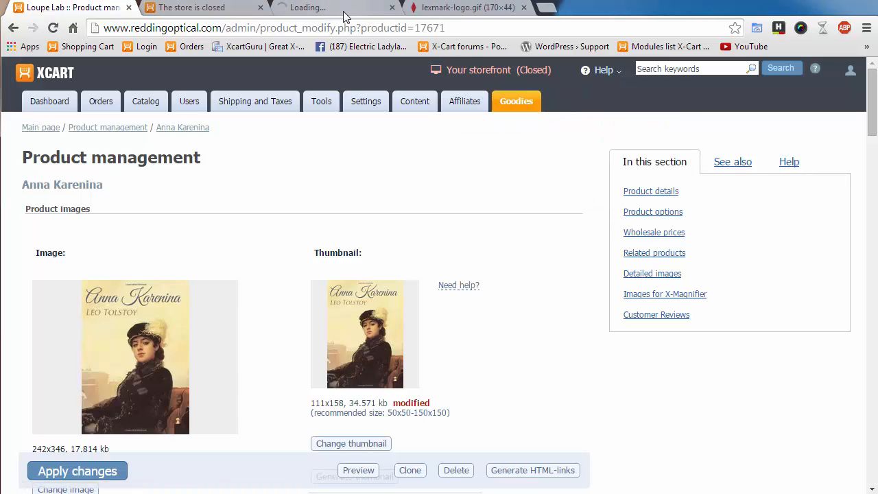
{"action": "left_click", "coordinate": [352, 8]}
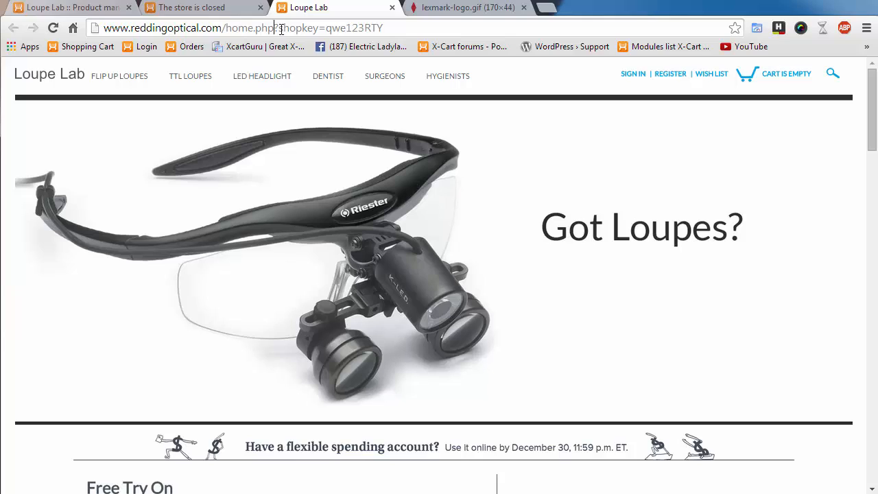
{"action": "left_click_drag", "start_coordinate": [275, 28], "coordinate": [403, 24]}
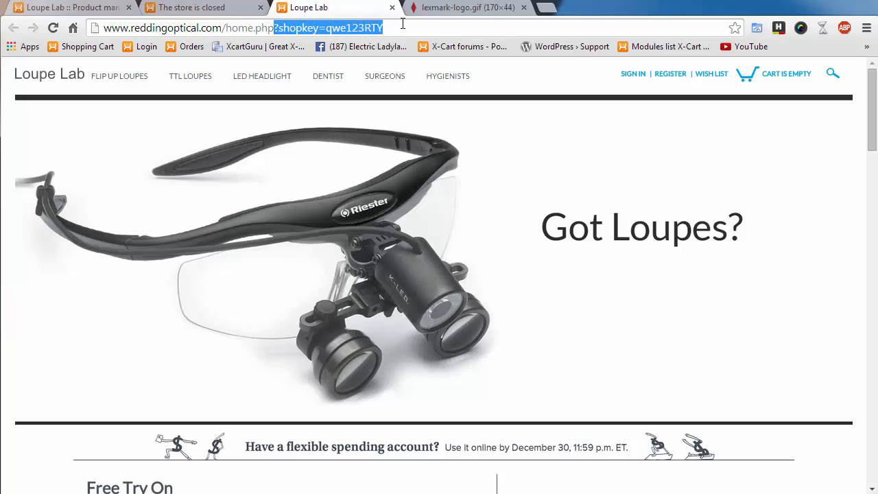
{"action": "left_click", "coordinate": [284, 29]}
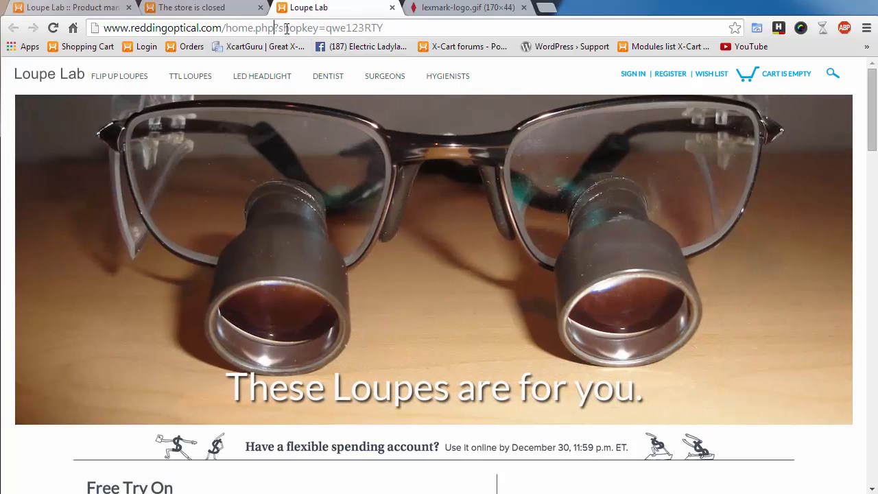
{"action": "left_click_drag", "start_coordinate": [274, 28], "coordinate": [419, 28]}
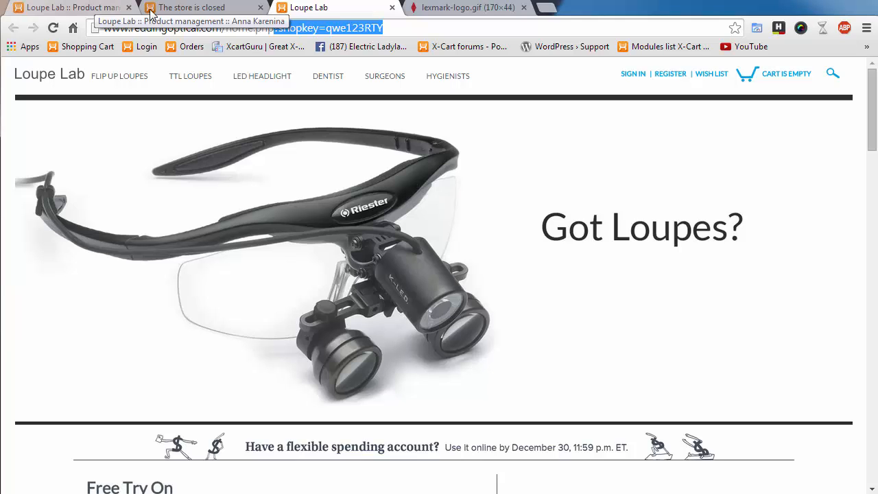
- Close the storefront home page tab, leaving the closed-store tab
{"action": "left_click", "coordinate": [209, 8]}
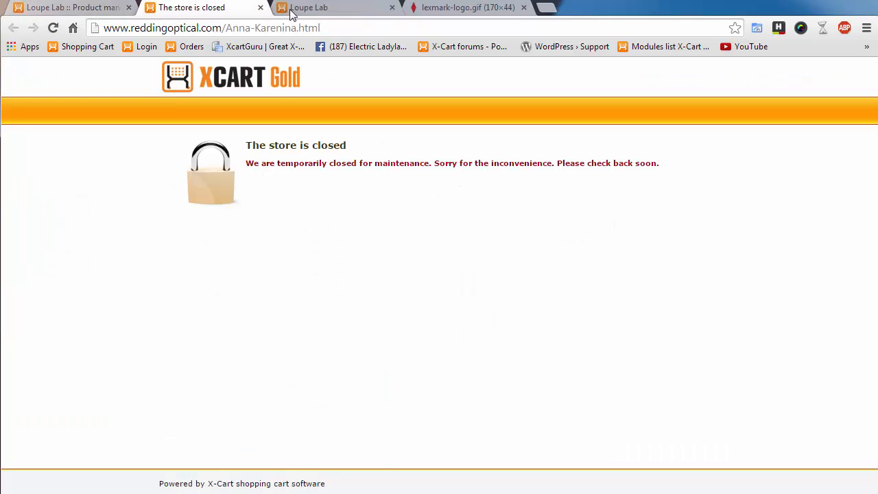
{"action": "left_click", "coordinate": [345, 13]}
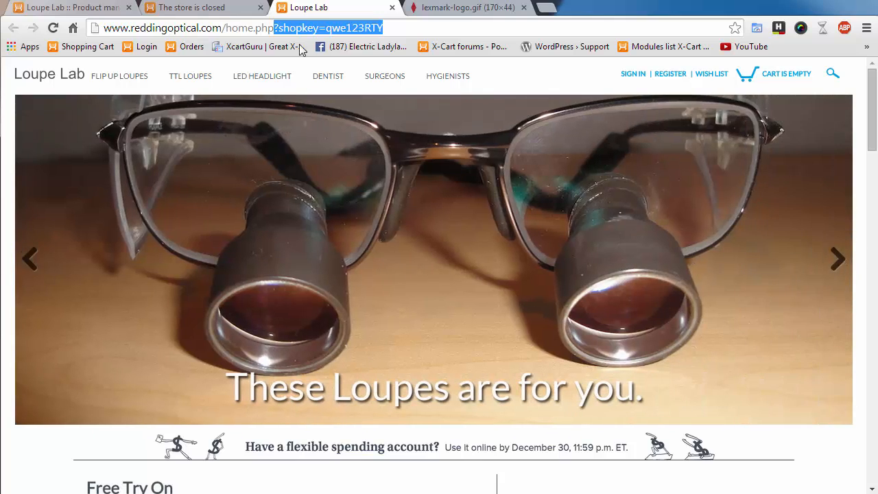
{"action": "left_click", "coordinate": [391, 7]}
- Close the closed-store tab, view Anna Karenina's $17.84 storefront page, then close it
{"action": "left_click", "coordinate": [260, 7]}
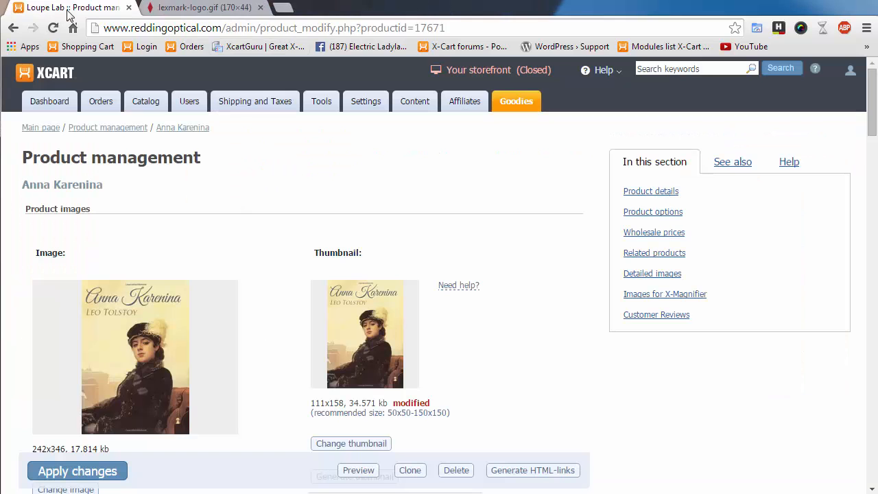
{"action": "scroll", "coordinate": [389, 295], "scroll_direction": "down", "scroll_amount": 10}
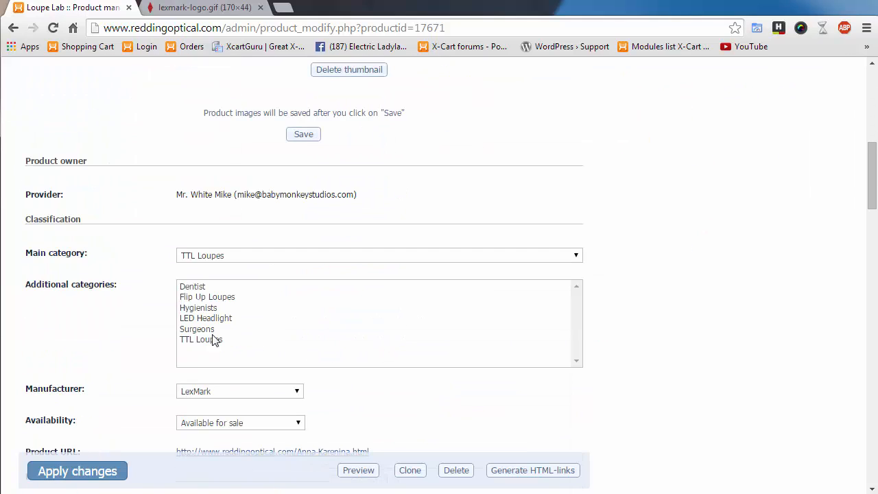
{"action": "right_click", "coordinate": [245, 247]}
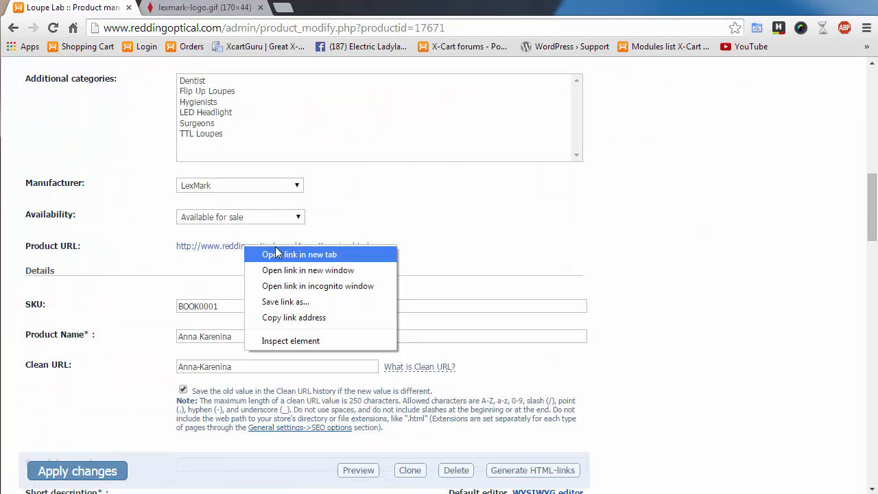
{"action": "left_click", "coordinate": [268, 254]}
{"action": "left_click", "coordinate": [205, 10]}
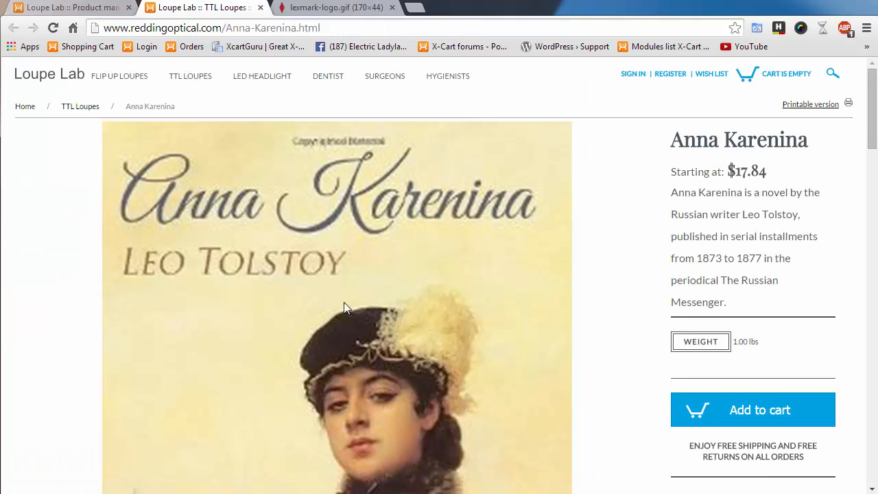
{"action": "left_click", "coordinate": [261, 8]}
{"action": "scroll", "coordinate": [713, 324], "scroll_direction": "down", "scroll_amount": 3}
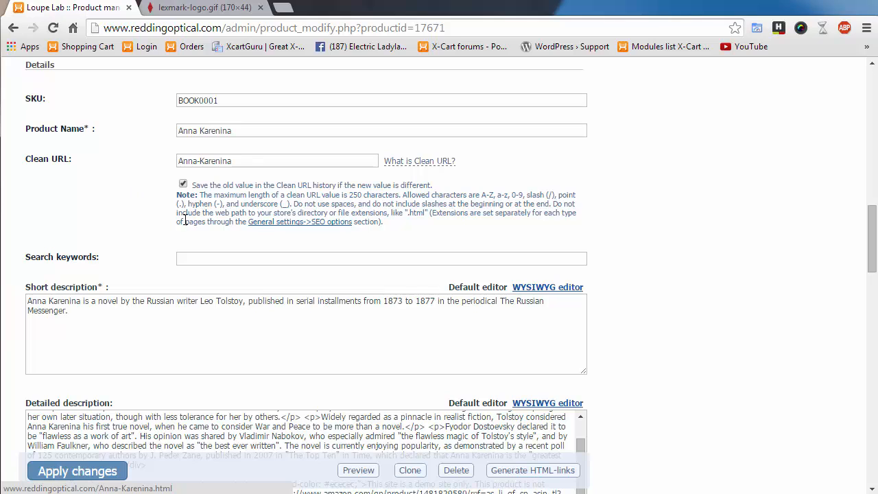
{"action": "scroll", "coordinate": [113, 240], "scroll_direction": "up", "scroll_amount": 2}
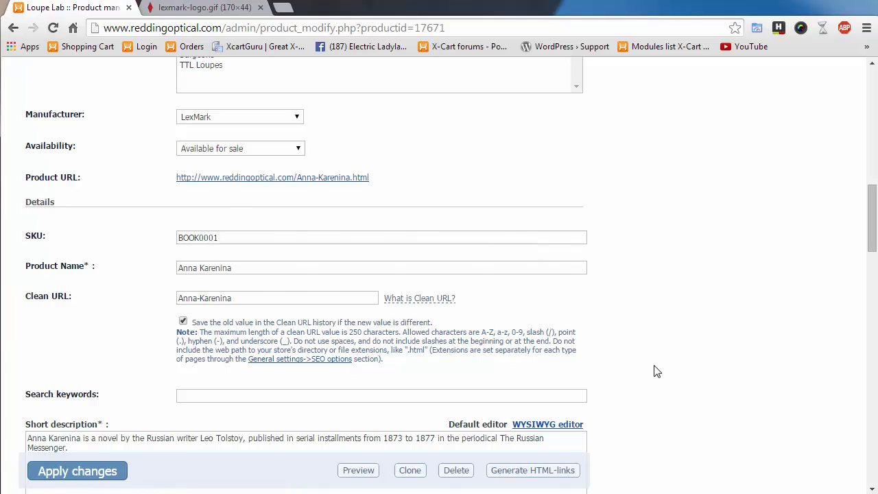
{"action": "scroll", "coordinate": [654, 371], "scroll_direction": "down", "scroll_amount": 2}
{"action": "left_click_drag", "start_coordinate": [255, 130], "coordinate": [101, 135]}
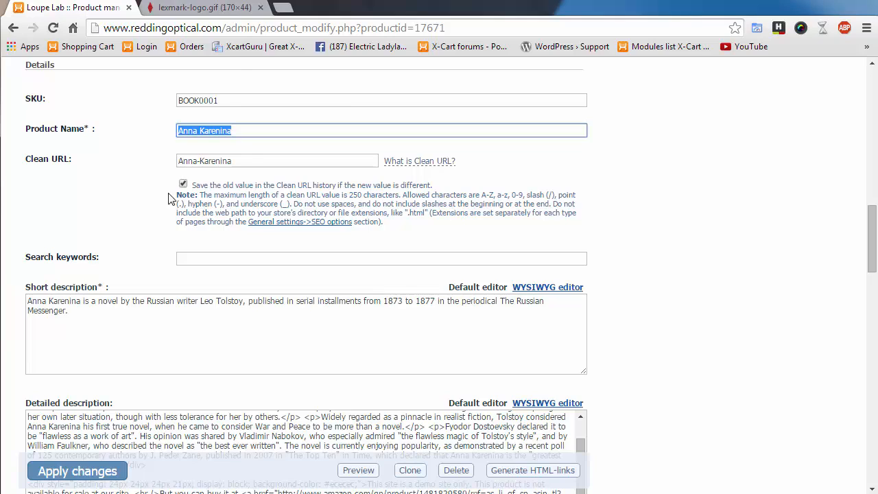
{"action": "scroll", "coordinate": [147, 288], "scroll_direction": "up", "scroll_amount": 1}
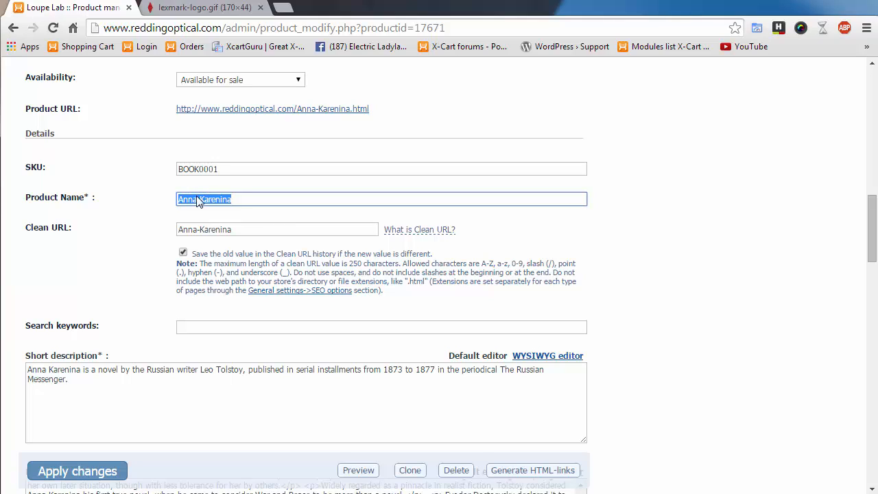
{"action": "left_click", "coordinate": [78, 278]}
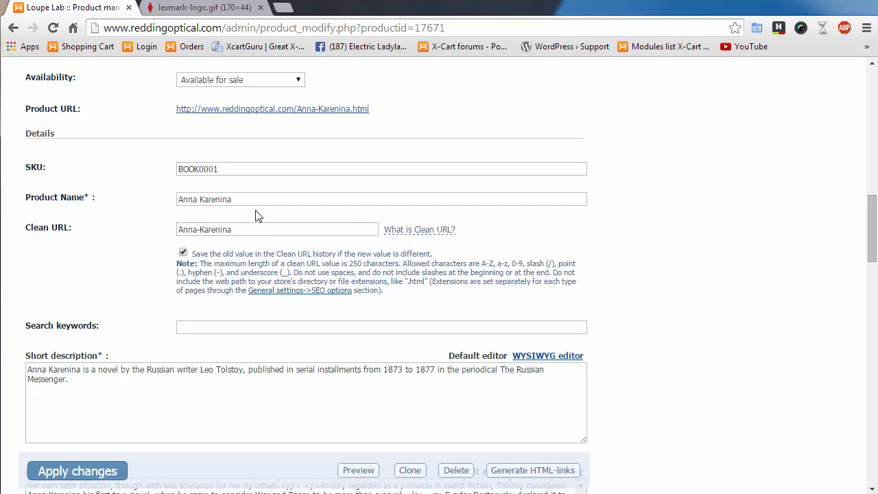
{"action": "left_click_drag", "start_coordinate": [266, 230], "coordinate": [106, 232]}
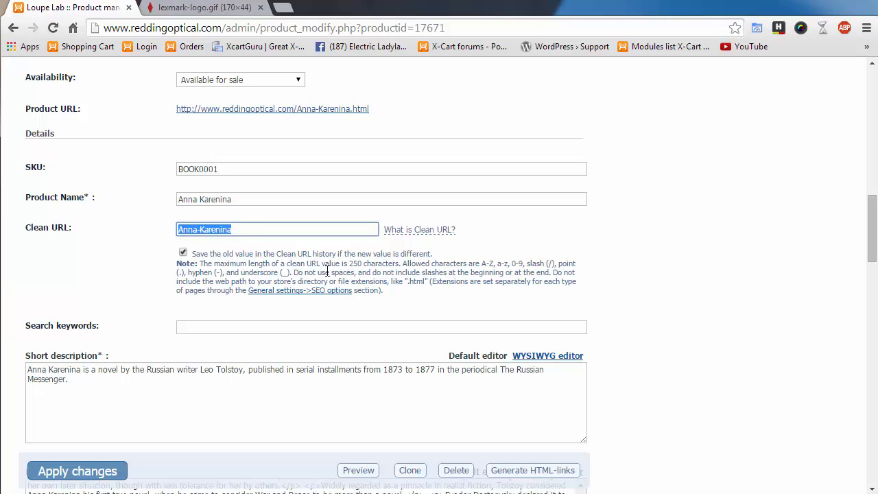
{"action": "left_click", "coordinate": [241, 230]}
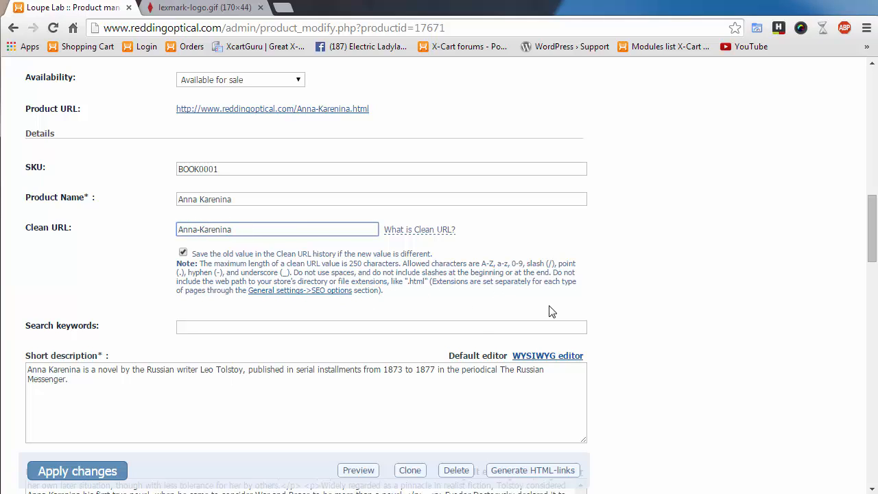
{"action": "scroll", "coordinate": [172, 371], "scroll_direction": "down", "scroll_amount": 2}
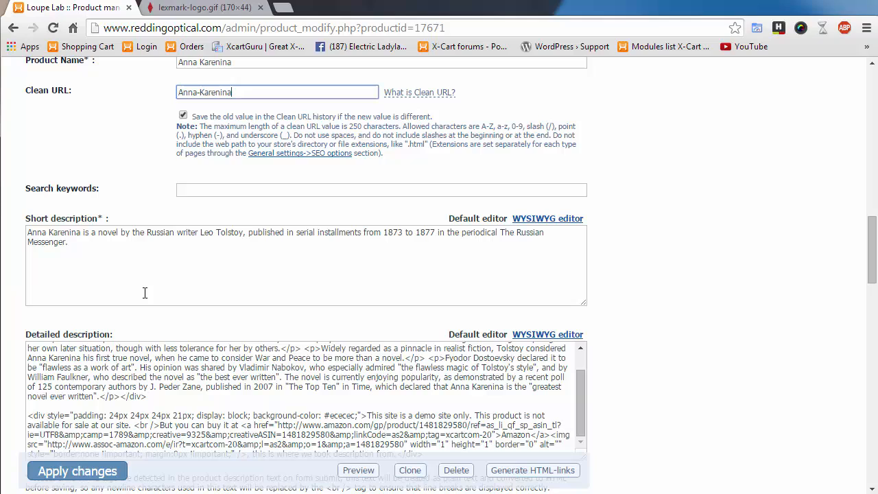
{"action": "left_click", "coordinate": [224, 190]}
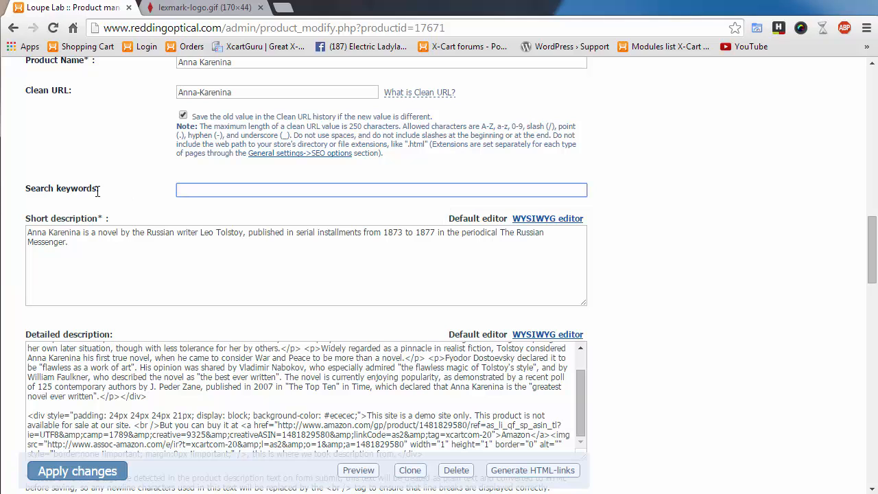
{"action": "scroll", "coordinate": [617, 389], "scroll_direction": "down", "scroll_amount": 5}
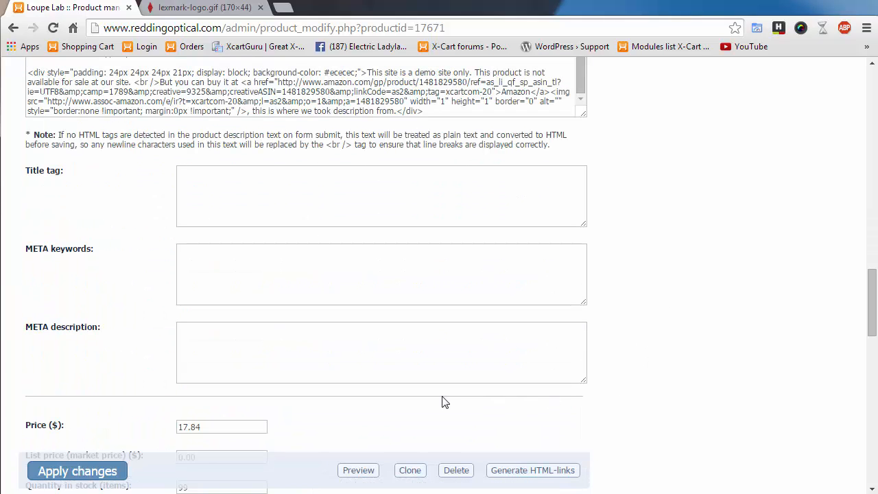
{"action": "left_click", "coordinate": [259, 278]}
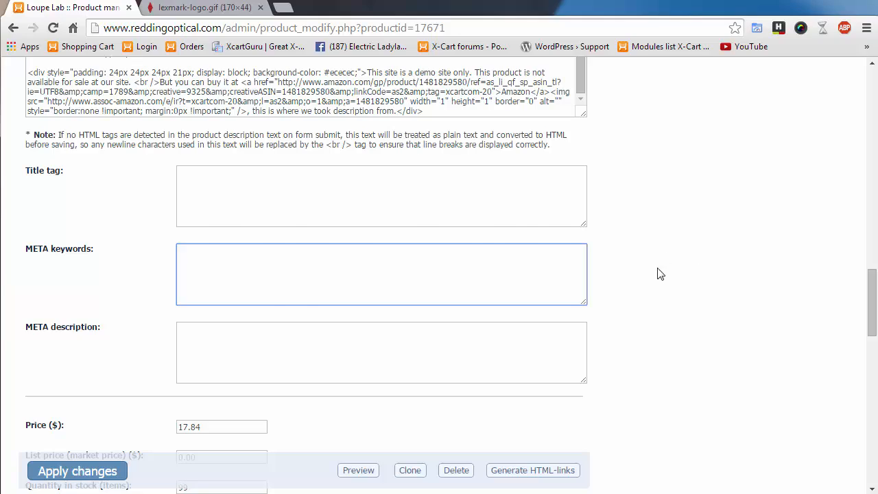
{"action": "scroll", "coordinate": [630, 363], "scroll_direction": "up", "scroll_amount": 2}
{"action": "scroll", "coordinate": [624, 364], "scroll_direction": "up", "scroll_amount": 3}
{"action": "scroll", "coordinate": [623, 365], "scroll_direction": "down", "scroll_amount": 5}
{"action": "scroll", "coordinate": [639, 345], "scroll_direction": "up", "scroll_amount": 5}
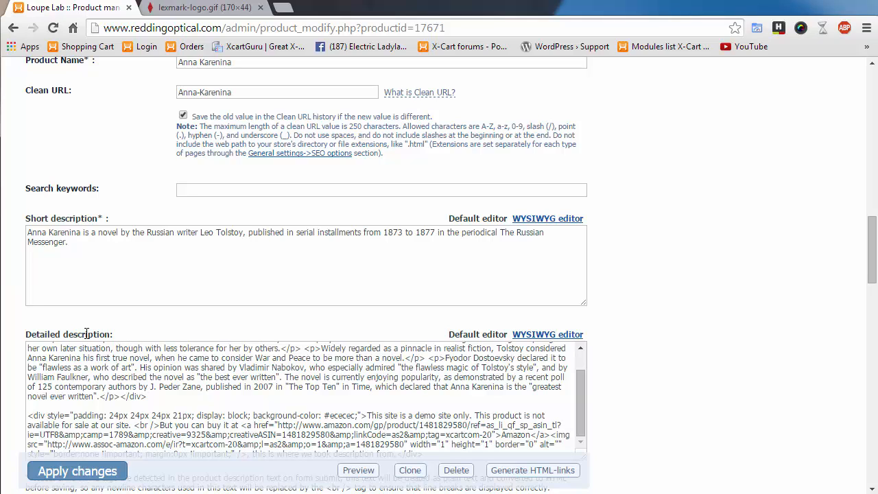
{"action": "left_click_drag", "start_coordinate": [31, 218], "coordinate": [103, 218]}
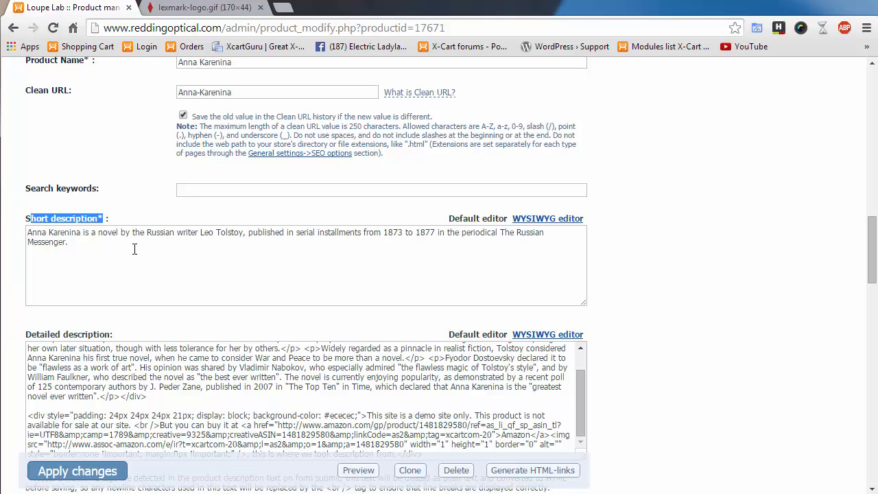
{"action": "scroll", "coordinate": [654, 325], "scroll_direction": "down", "scroll_amount": 2}
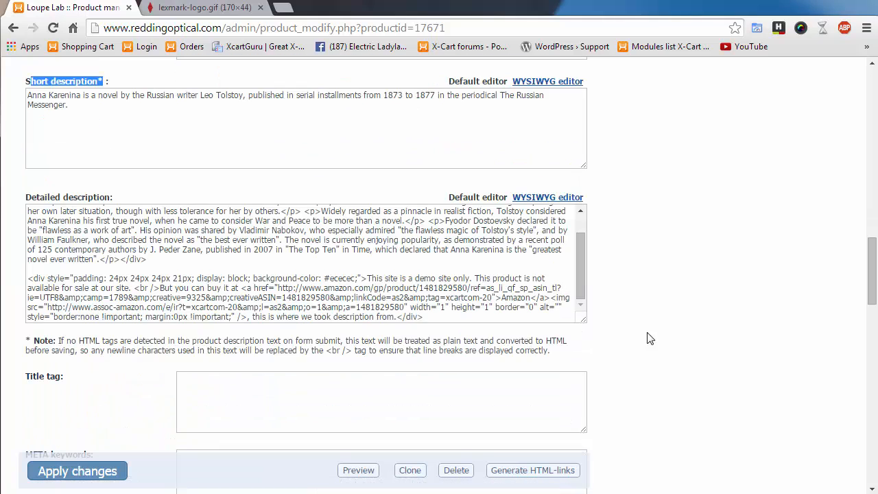
{"action": "scroll", "coordinate": [647, 355], "scroll_direction": "up", "scroll_amount": 1}
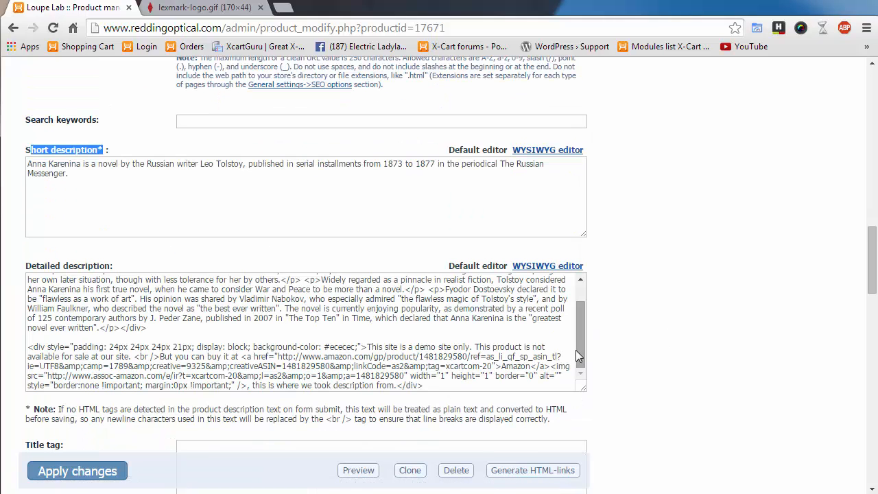
{"action": "scroll", "coordinate": [577, 308], "scroll_direction": "up", "scroll_amount": 1}
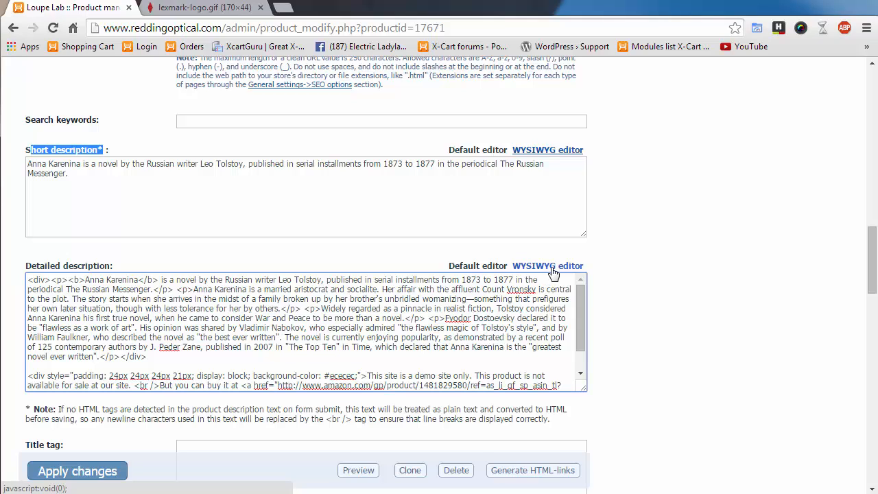
- Italicize and underline the 1873–1877 serial-installments passage ending the description's first paragraph
{"action": "left_click", "coordinate": [553, 269]}
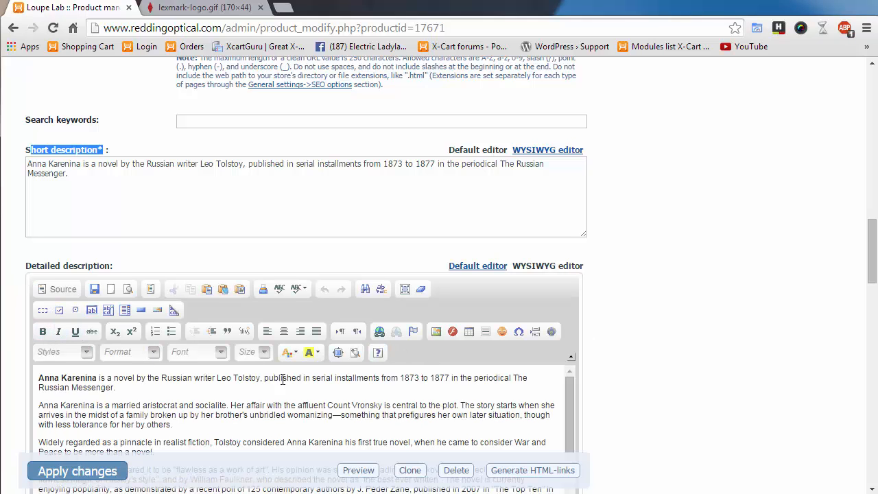
{"action": "left_click_drag", "start_coordinate": [282, 381], "coordinate": [359, 386]}
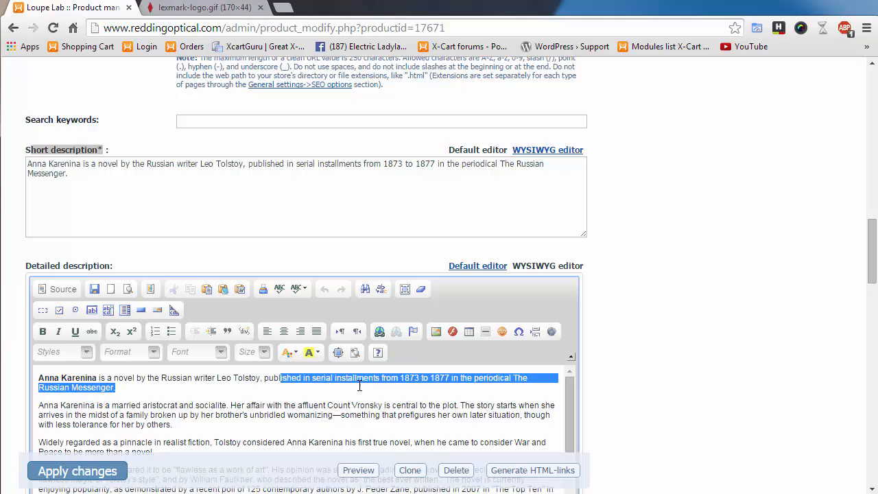
{"action": "left_click", "coordinate": [59, 332]}
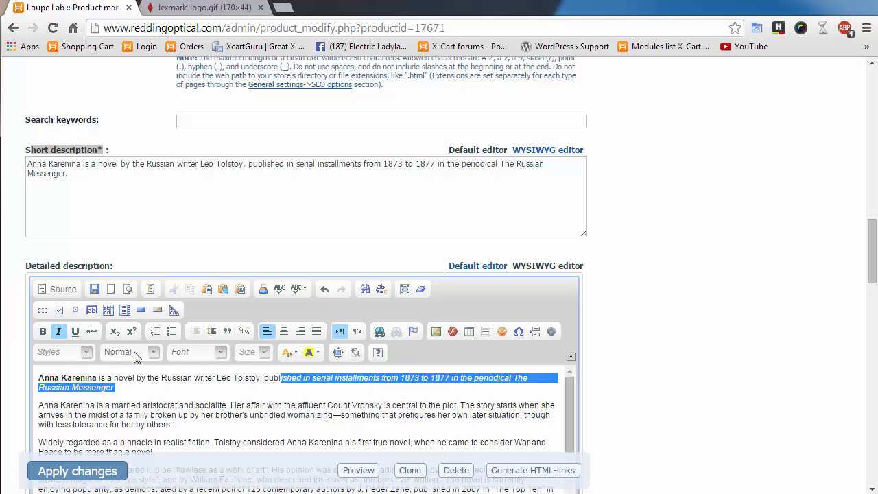
{"action": "left_click", "coordinate": [76, 332]}
{"action": "left_click", "coordinate": [397, 400]}
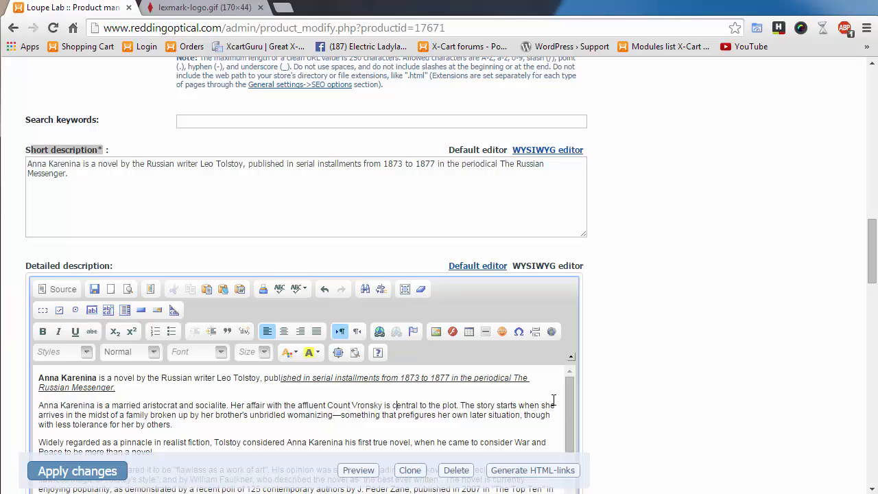
{"action": "left_click", "coordinate": [478, 266]}
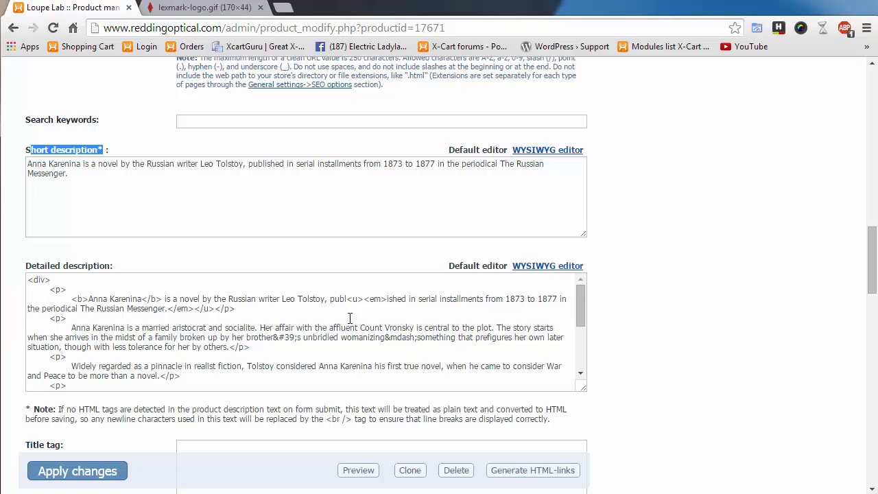
{"action": "scroll", "coordinate": [656, 354], "scroll_direction": "down", "scroll_amount": 1}
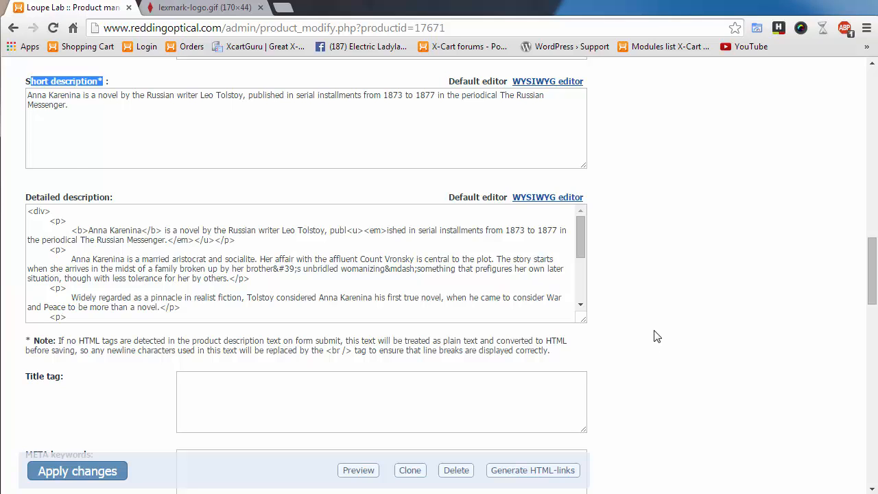
{"action": "scroll", "coordinate": [669, 340], "scroll_direction": "down", "scroll_amount": 2}
{"action": "left_click_drag", "start_coordinate": [580, 102], "coordinate": [583, 143]}
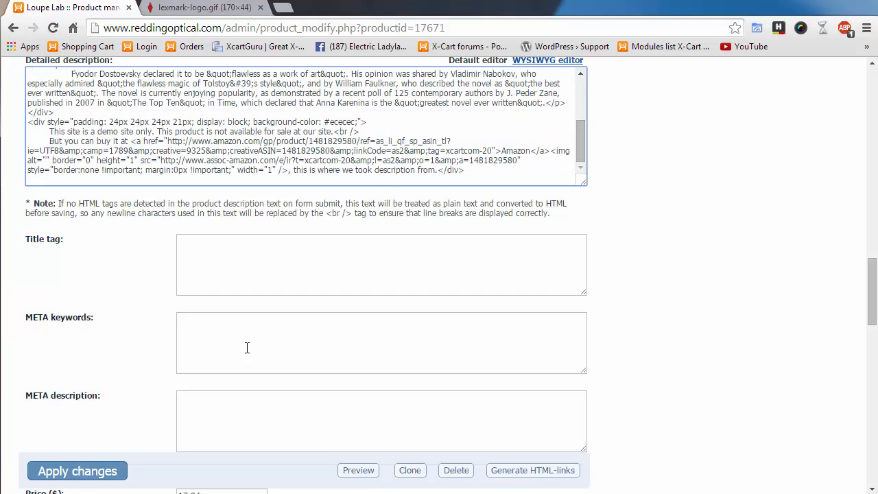
{"action": "scroll", "coordinate": [110, 347], "scroll_direction": "down", "scroll_amount": 3}
{"action": "scroll", "coordinate": [131, 317], "scroll_direction": "up", "scroll_amount": 2}
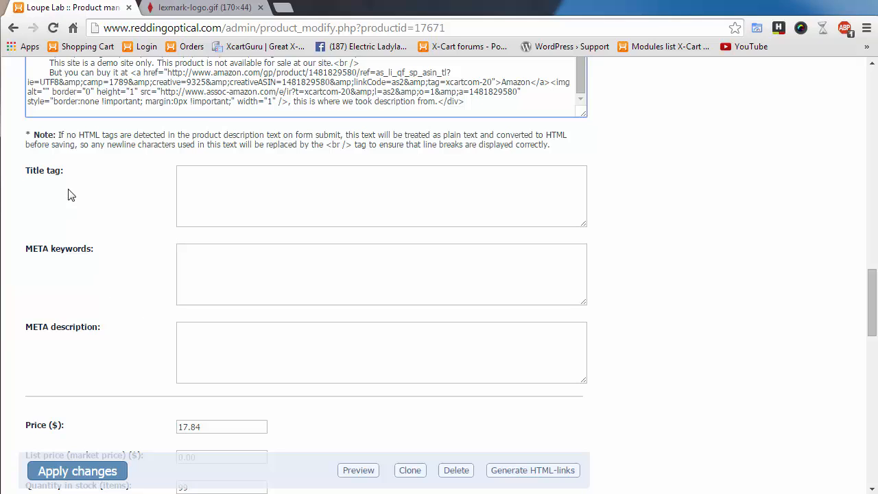
{"action": "scroll", "coordinate": [120, 346], "scroll_direction": "down", "scroll_amount": 2}
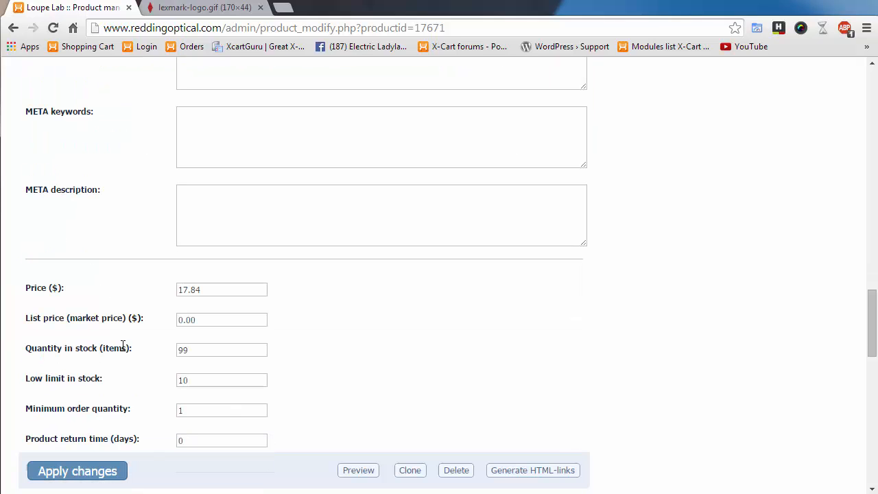
{"action": "scroll", "coordinate": [428, 357], "scroll_direction": "down", "scroll_amount": 1}
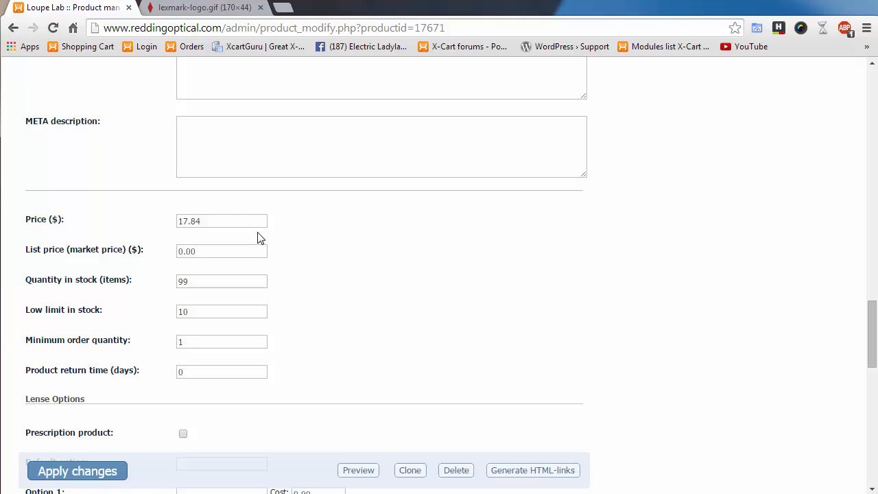
{"action": "left_click_drag", "start_coordinate": [212, 221], "coordinate": [155, 219]}
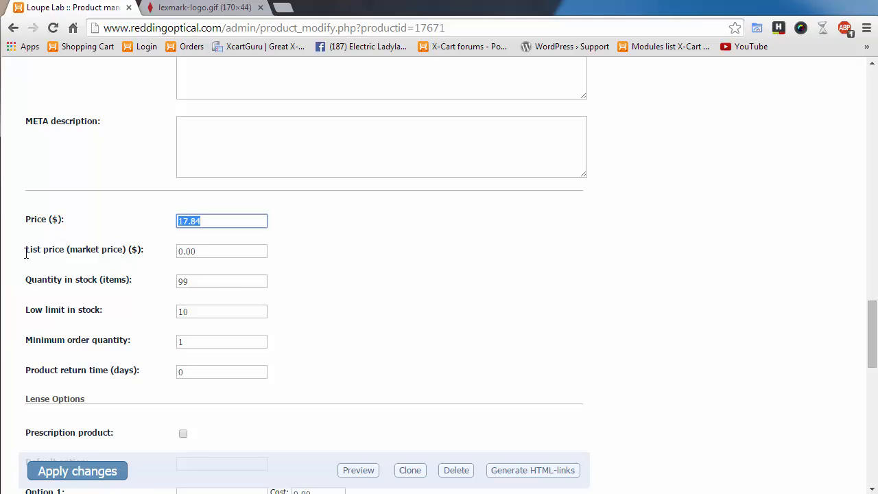
{"action": "left_click_drag", "start_coordinate": [26, 252], "coordinate": [141, 249]}
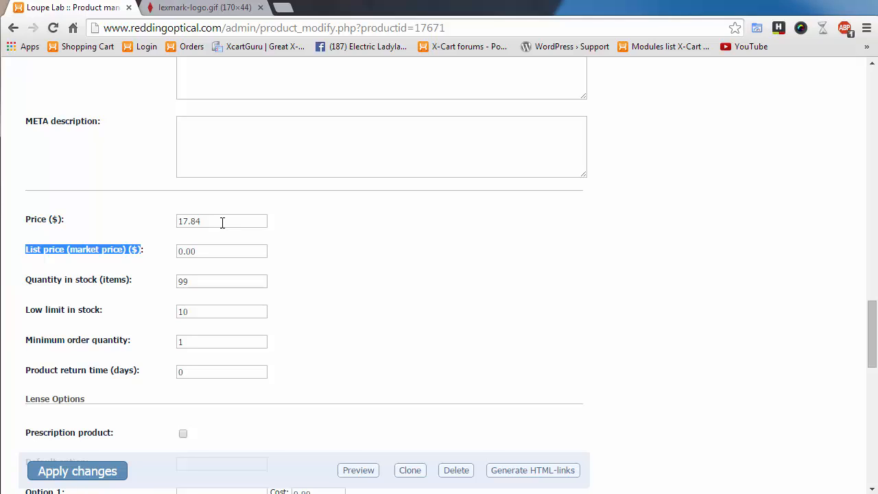
{"action": "double_click", "coordinate": [206, 250]}
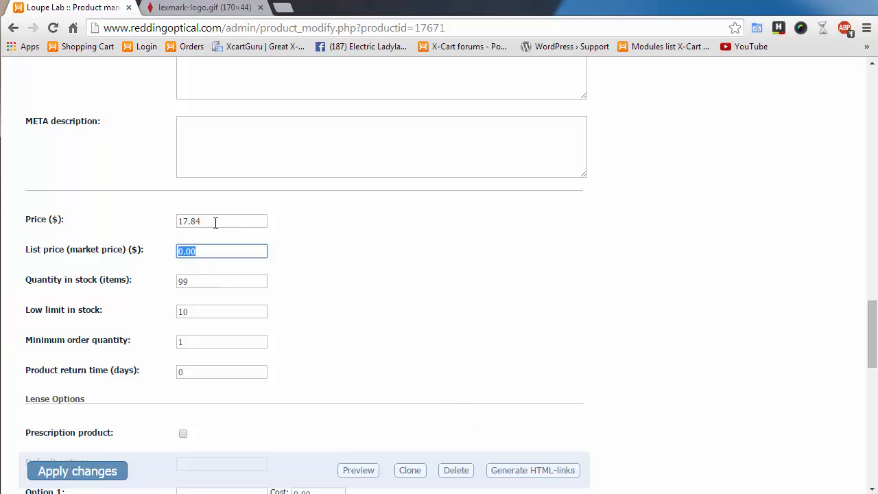
{"action": "left_click", "coordinate": [338, 319]}
{"action": "scroll", "coordinate": [339, 319], "scroll_direction": "down", "scroll_amount": 1}
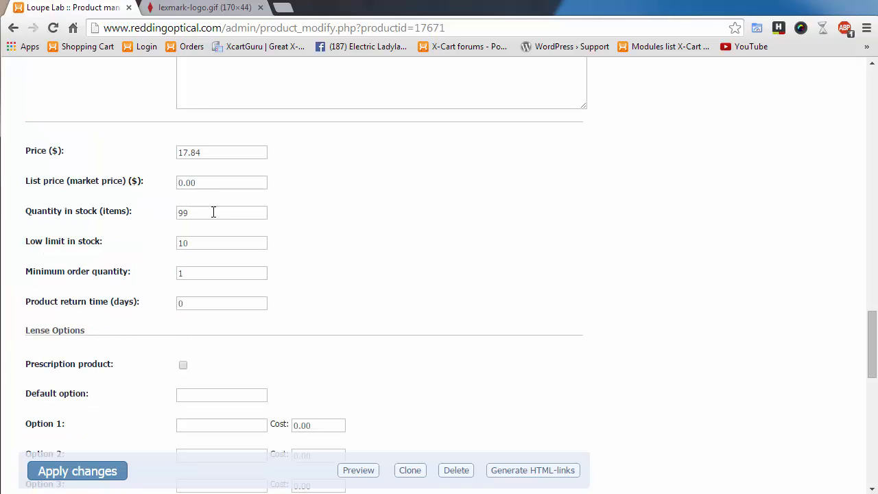
{"action": "left_click_drag", "start_coordinate": [215, 212], "coordinate": [125, 213]}
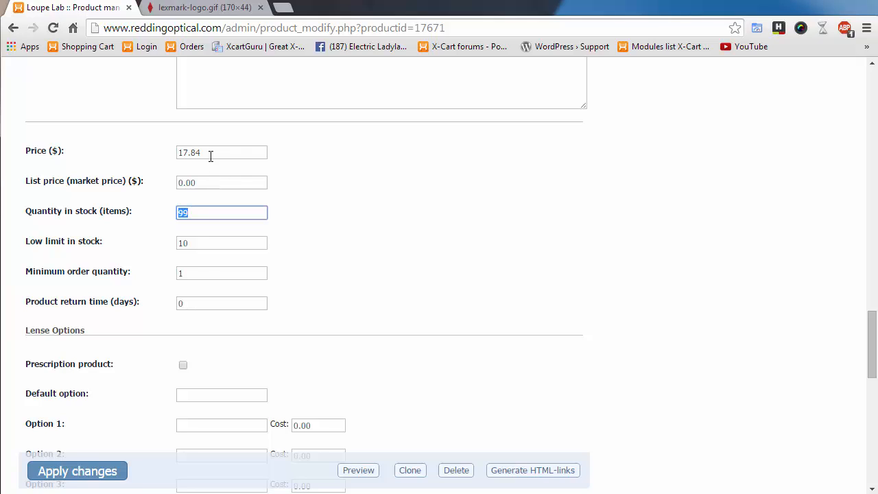
{"action": "left_click_drag", "start_coordinate": [208, 182], "coordinate": [134, 181]}
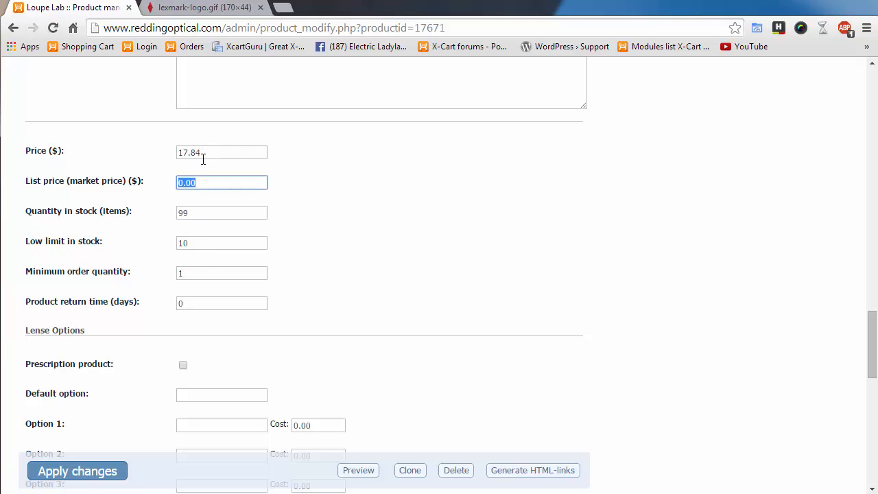
{"action": "left_click_drag", "start_coordinate": [202, 159], "coordinate": [137, 158]}
{"action": "scroll", "coordinate": [381, 308], "scroll_direction": "down", "scroll_amount": 1}
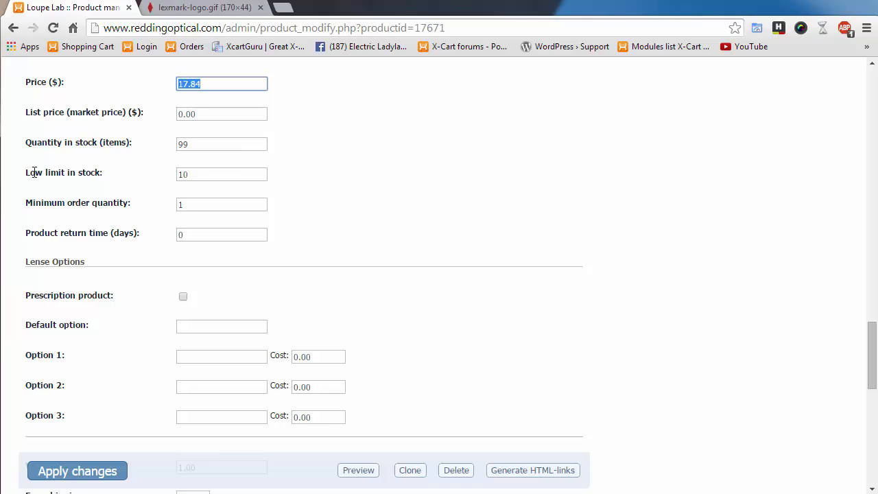
{"action": "left_click_drag", "start_coordinate": [27, 173], "coordinate": [101, 167]}
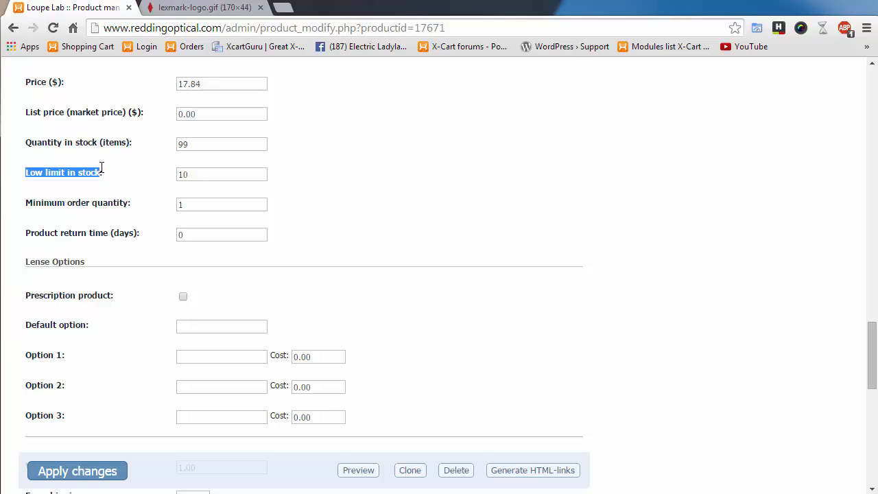
{"action": "left_click", "coordinate": [388, 201]}
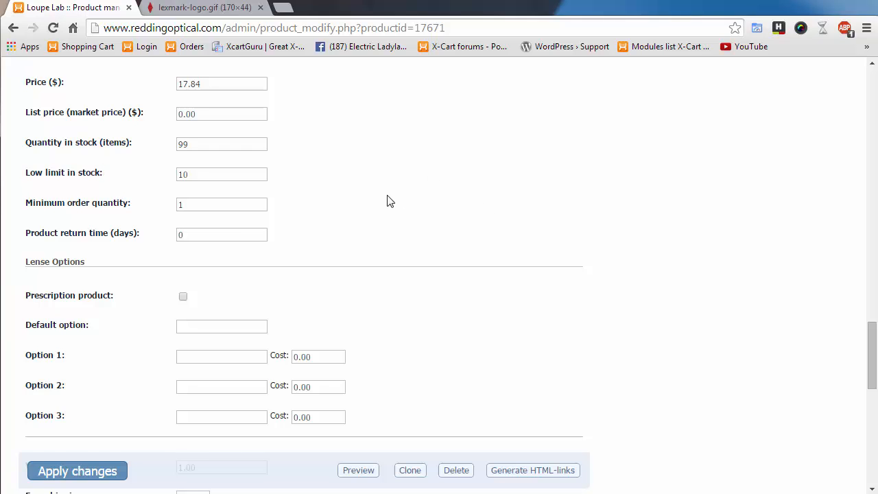
{"action": "scroll", "coordinate": [309, 222], "scroll_direction": "down", "scroll_amount": 2}
{"action": "scroll", "coordinate": [288, 223], "scroll_direction": "up", "scroll_amount": 1}
{"action": "scroll", "coordinate": [288, 223], "scroll_direction": "up", "scroll_amount": 1}
{"action": "left_click_drag", "start_coordinate": [194, 203], "coordinate": [126, 204]}
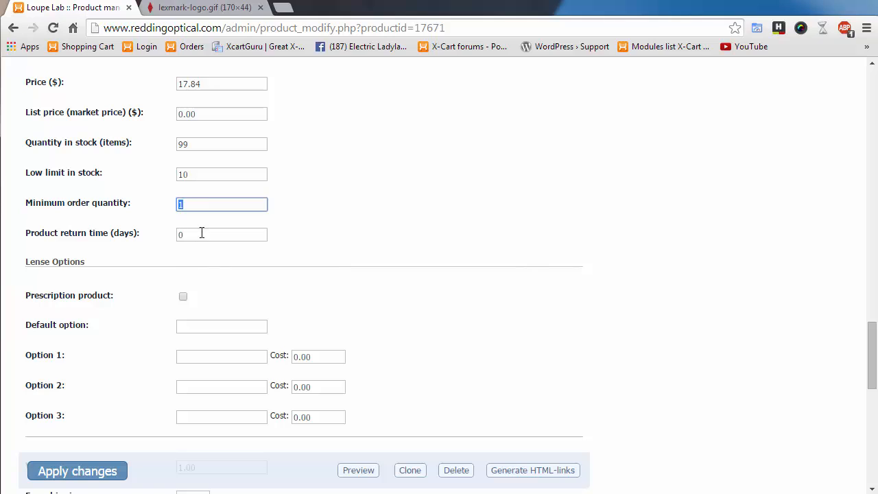
{"action": "key", "text": "Tab"}
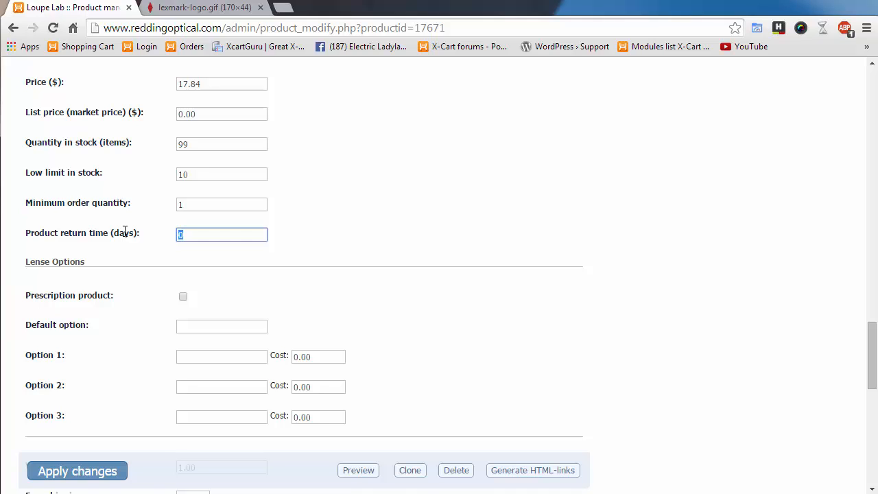
- Enable Prescription product under Lense Options and select the current 1.00 lbs weight
{"action": "scroll", "coordinate": [385, 323], "scroll_direction": "down", "scroll_amount": 2}
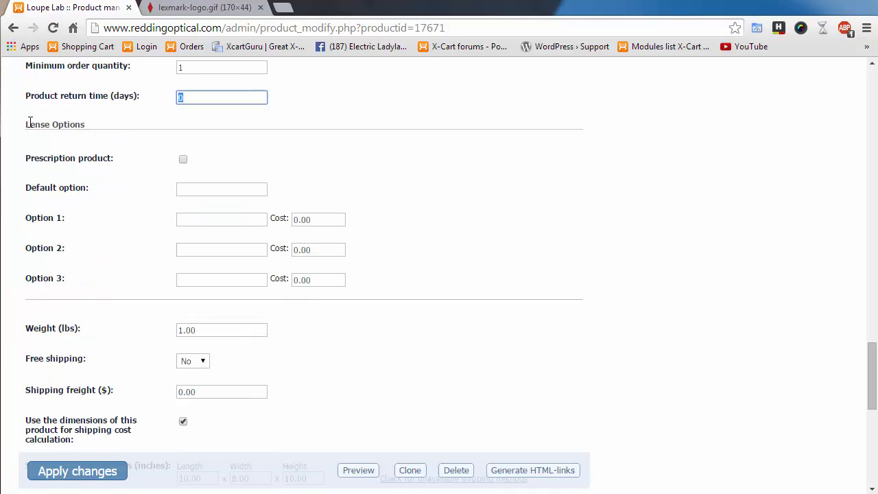
{"action": "left_click_drag", "start_coordinate": [29, 123], "coordinate": [428, 275]}
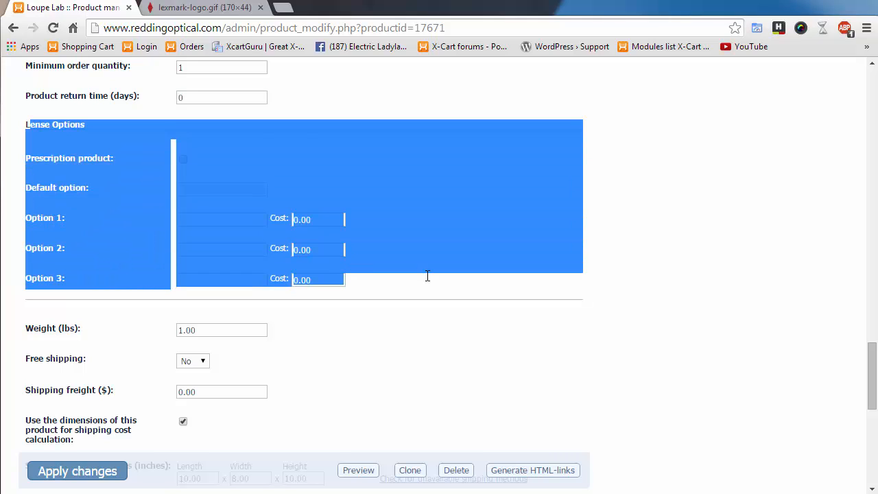
{"action": "left_click", "coordinate": [553, 332]}
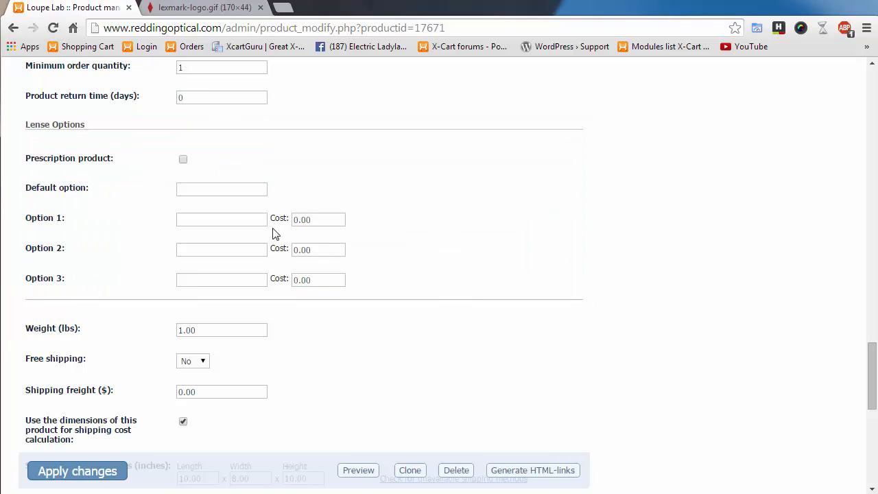
{"action": "left_click", "coordinate": [184, 160]}
{"action": "scroll", "coordinate": [316, 358], "scroll_direction": "down", "scroll_amount": 1}
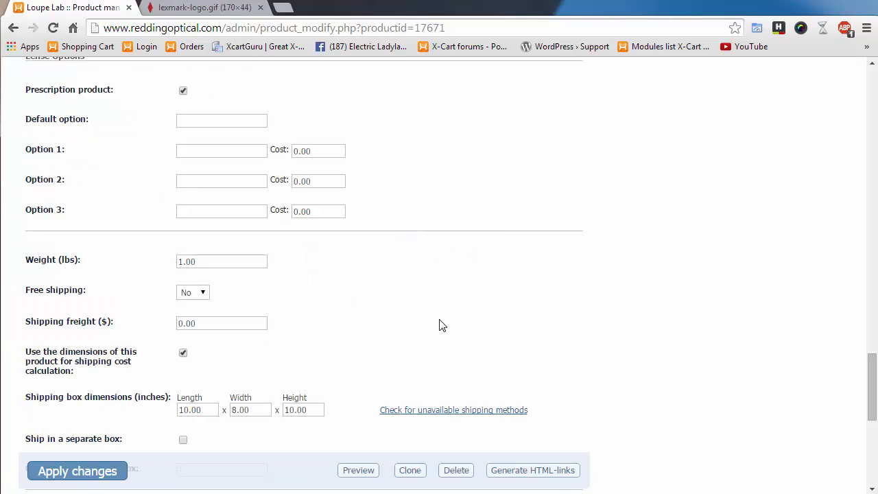
{"action": "scroll", "coordinate": [439, 323], "scroll_direction": "down", "scroll_amount": 1}
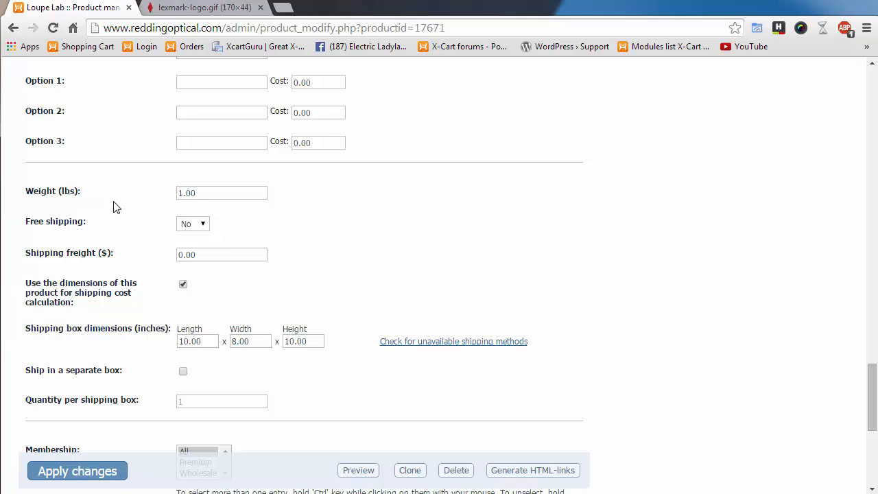
{"action": "left_click_drag", "start_coordinate": [202, 190], "coordinate": [114, 188]}
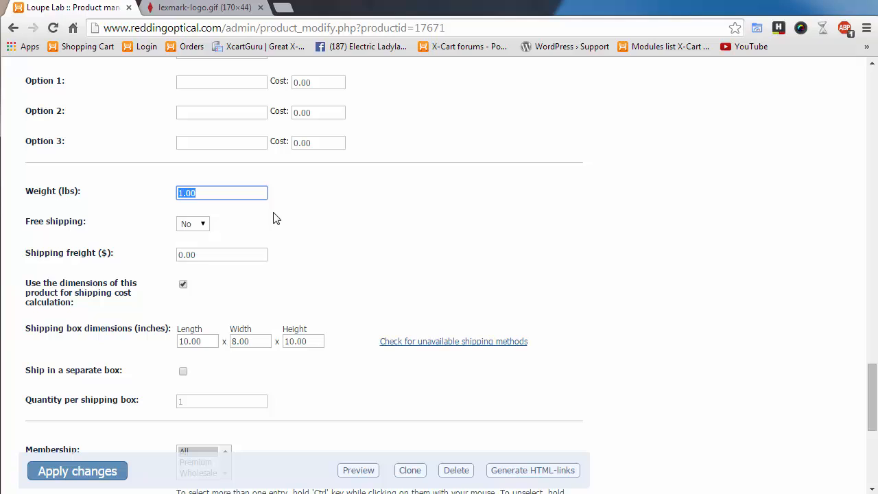
- Replace the 1.00 weight with .1 lbs, leaving free shipping at No
{"action": "type", "text": ".1"}
{"action": "scroll", "coordinate": [323, 260], "scroll_direction": "down", "scroll_amount": 1}
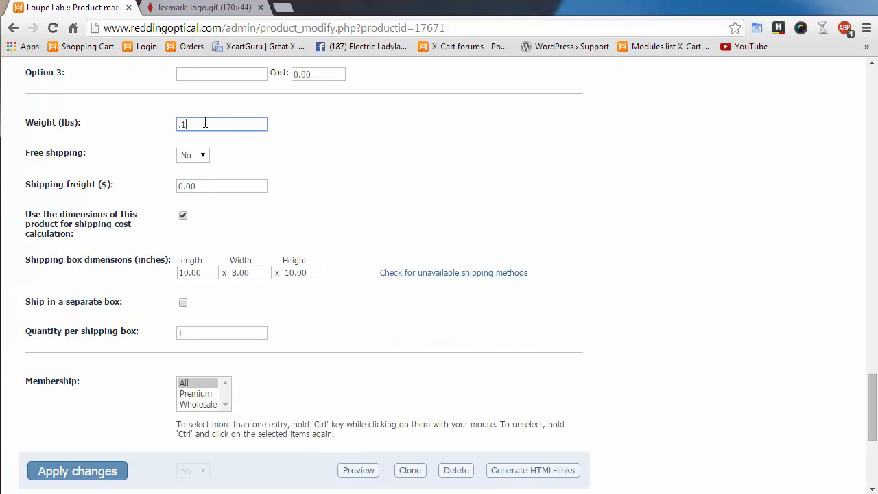
{"action": "left_click_drag", "start_coordinate": [196, 124], "coordinate": [143, 131]}
{"action": "left_click_drag", "start_coordinate": [33, 123], "coordinate": [65, 123]}
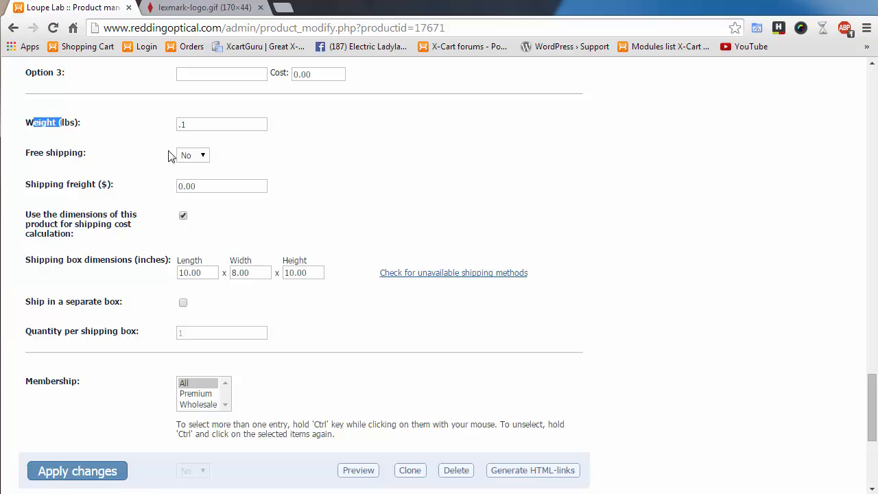
{"action": "left_click", "coordinate": [205, 156]}
{"action": "left_click", "coordinate": [365, 186]}
{"action": "left_click", "coordinate": [366, 186]}
- Set Free shipping to Yes and enable Ship in a separate box, one item per box
{"action": "left_click", "coordinate": [201, 156]}
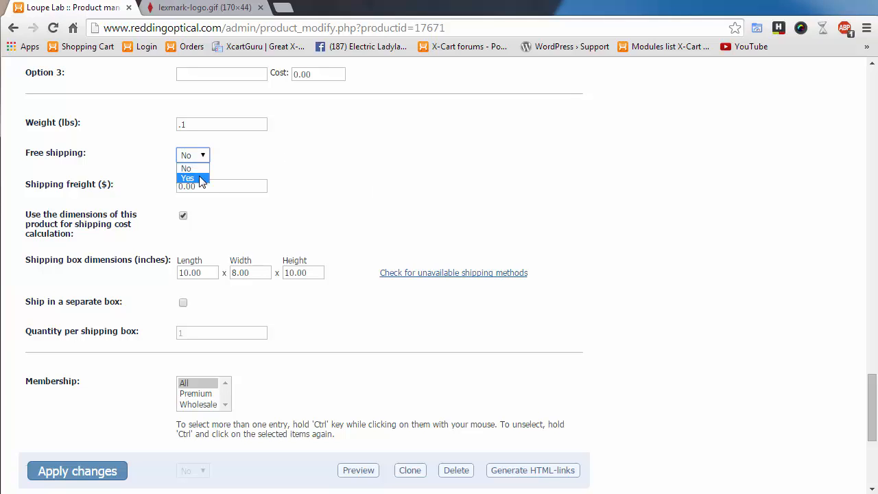
{"action": "left_click", "coordinate": [200, 179]}
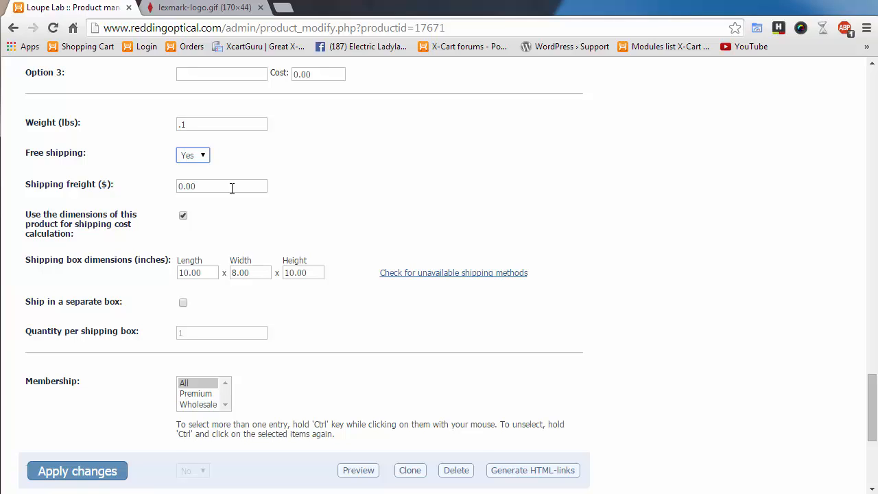
{"action": "key", "text": "Tab"}
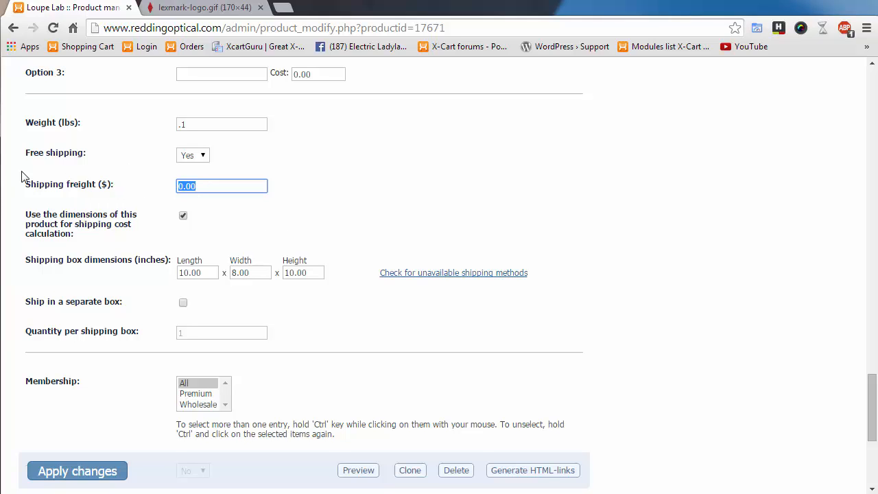
{"action": "scroll", "coordinate": [347, 237], "scroll_direction": "down", "scroll_amount": 1}
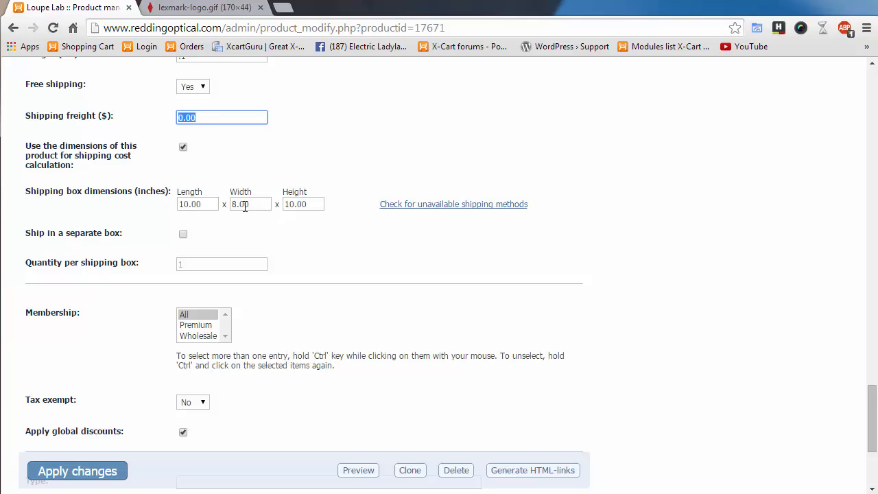
{"action": "left_click", "coordinate": [183, 234]}
{"action": "double_click", "coordinate": [181, 264]}
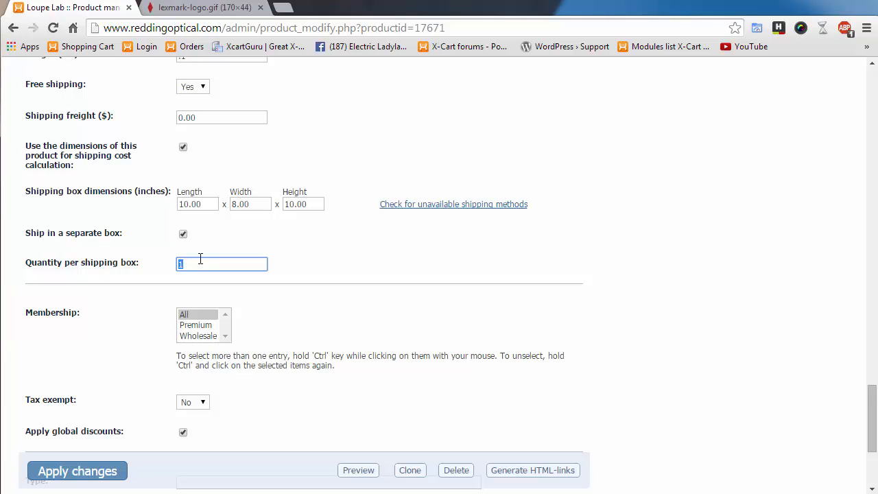
{"action": "scroll", "coordinate": [323, 337], "scroll_direction": "down", "scroll_amount": 3}
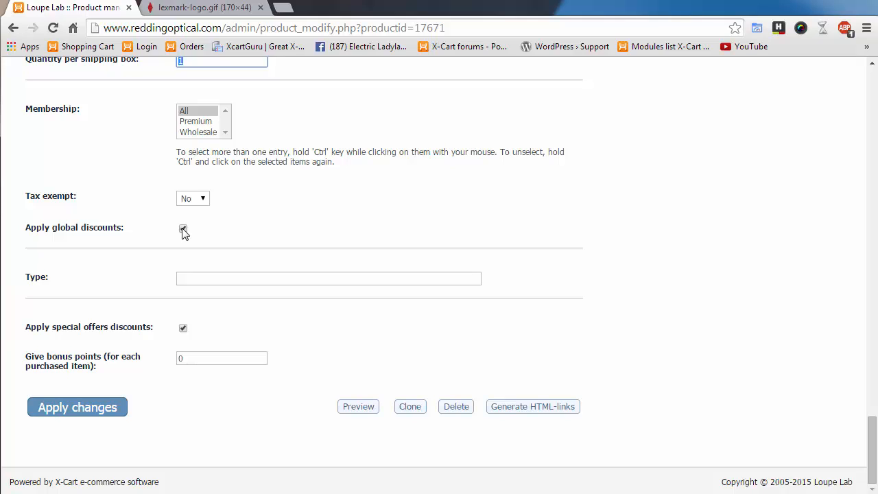
- Select the shipping box Type field and highlight its label
{"action": "left_click", "coordinate": [252, 274]}
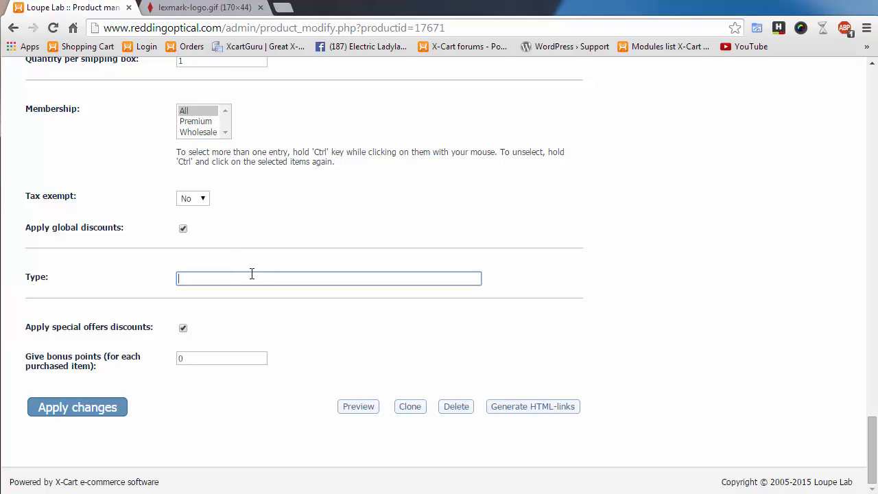
{"action": "left_click", "coordinate": [38, 276]}
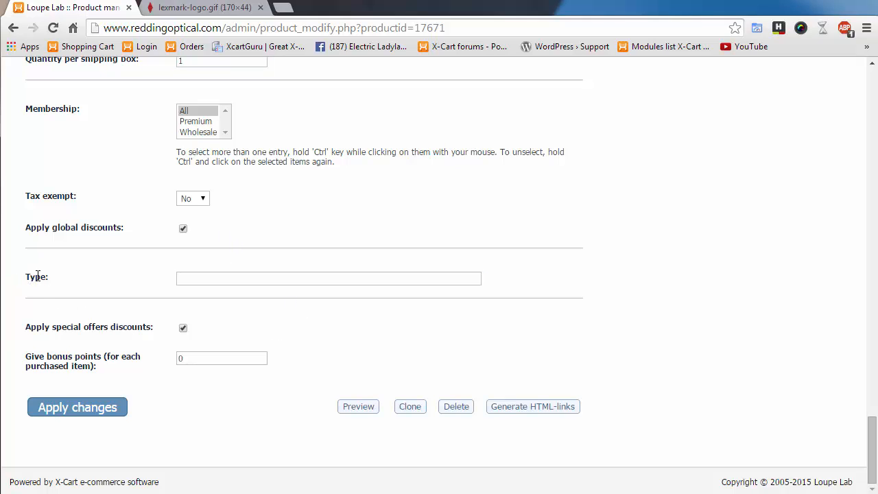
{"action": "left_click", "coordinate": [239, 277]}
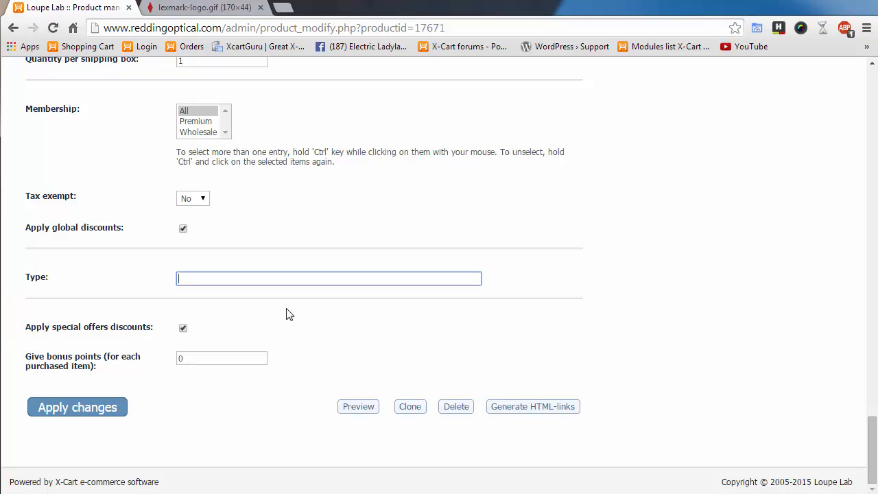
{"action": "left_click_drag", "start_coordinate": [30, 278], "coordinate": [72, 284]}
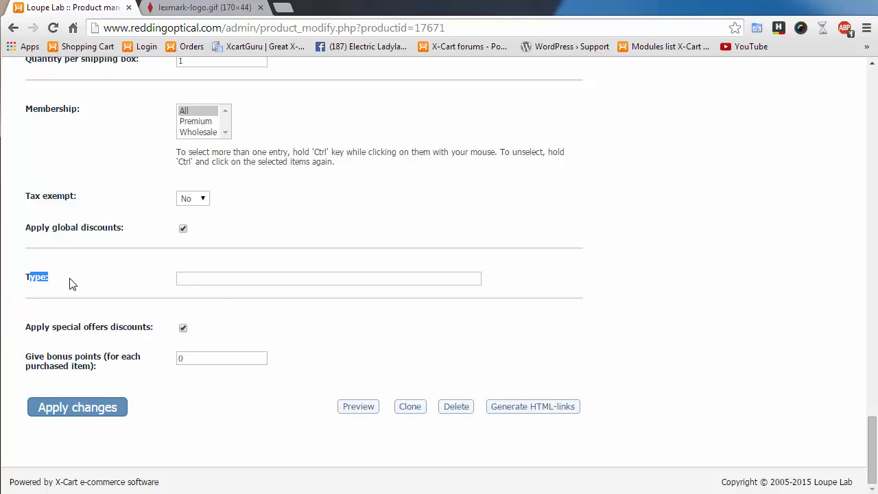
{"action": "double_click", "coordinate": [33, 277]}
{"action": "left_click", "coordinate": [219, 279]}
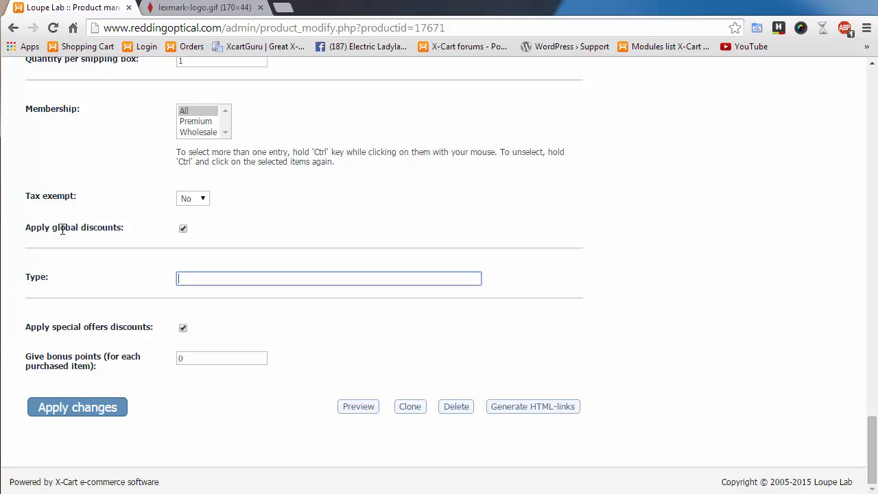
- Highlight the global discounts and special offers discounts labels and review the nearby fields
{"action": "left_click_drag", "start_coordinate": [52, 230], "coordinate": [124, 227]}
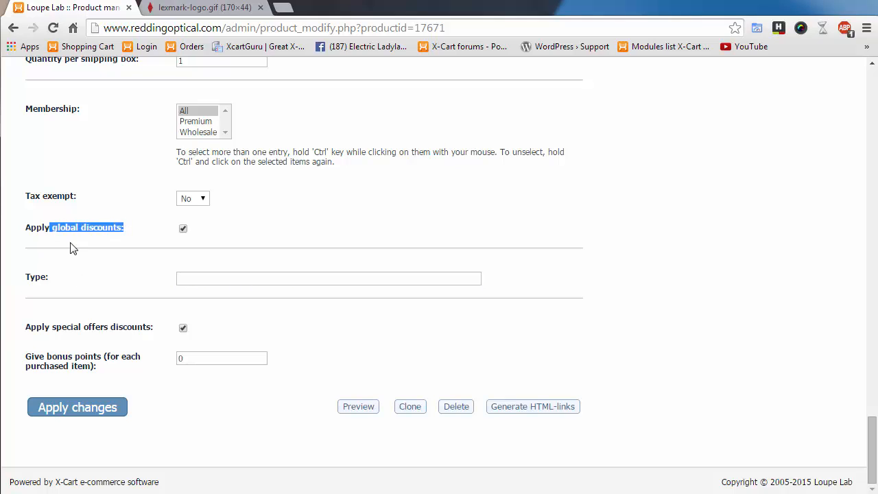
{"action": "left_click", "coordinate": [62, 327]}
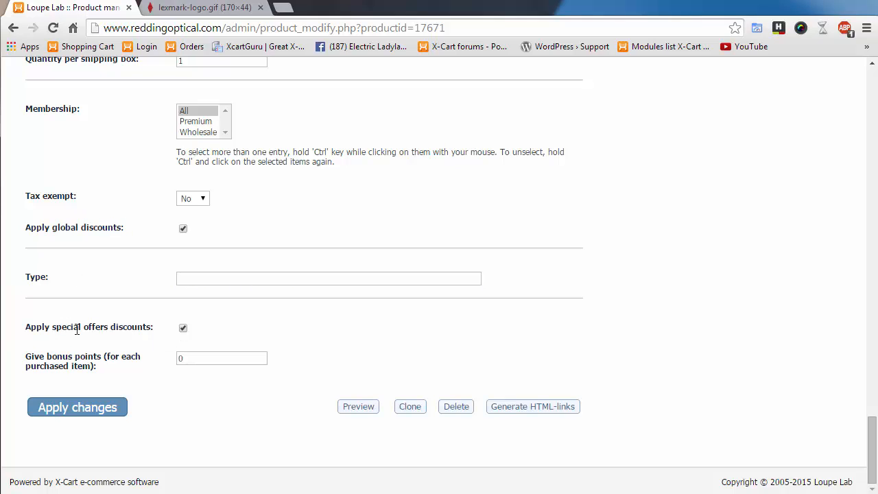
{"action": "left_click_drag", "start_coordinate": [57, 328], "coordinate": [163, 318]}
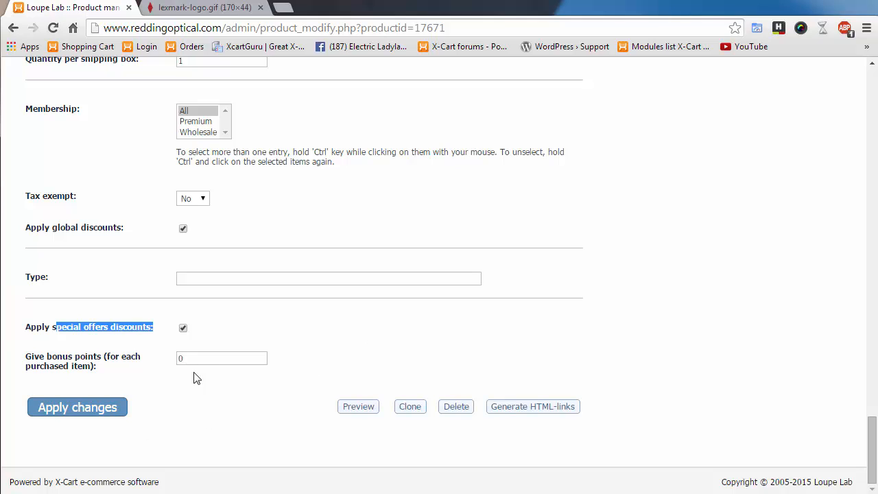
{"action": "scroll", "coordinate": [662, 336], "scroll_direction": "up", "scroll_amount": 1}
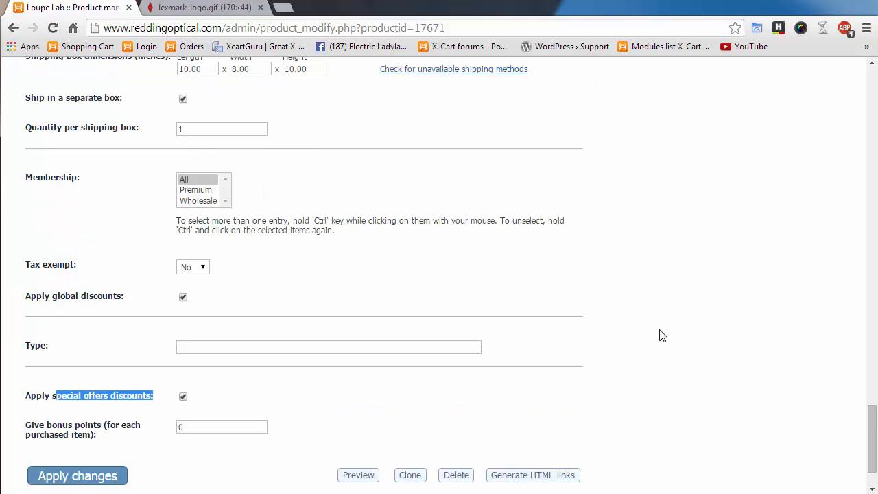
{"action": "scroll", "coordinate": [661, 336], "scroll_direction": "down", "scroll_amount": 1}
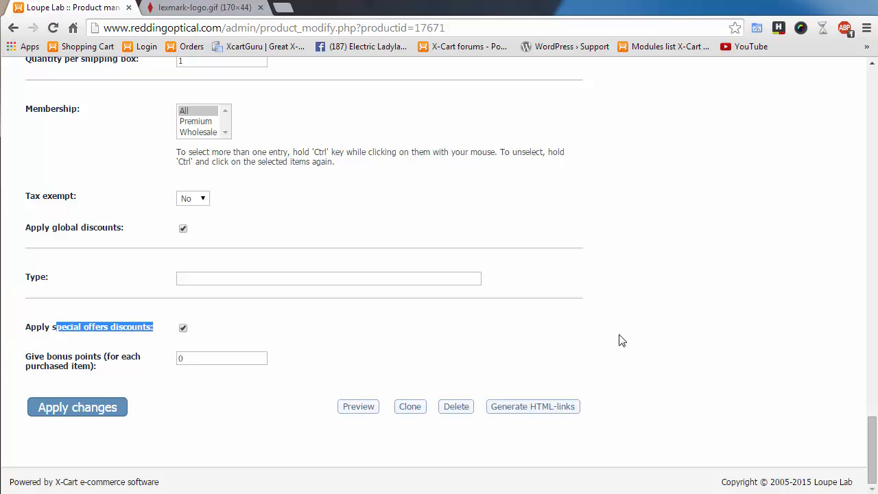
{"action": "scroll", "coordinate": [568, 351], "scroll_direction": "up", "scroll_amount": 10}
{"action": "scroll", "coordinate": [565, 352], "scroll_direction": "up", "scroll_amount": 9}
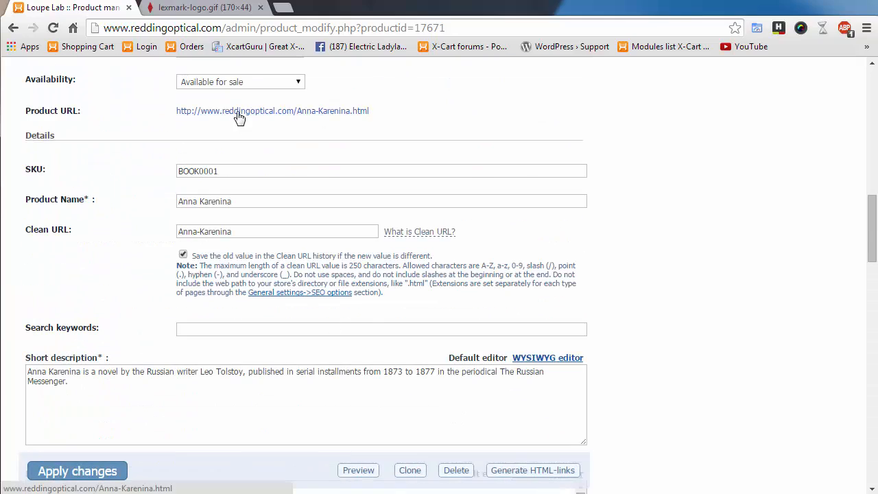
{"action": "scroll", "coordinate": [658, 320], "scroll_direction": "down", "scroll_amount": 20}
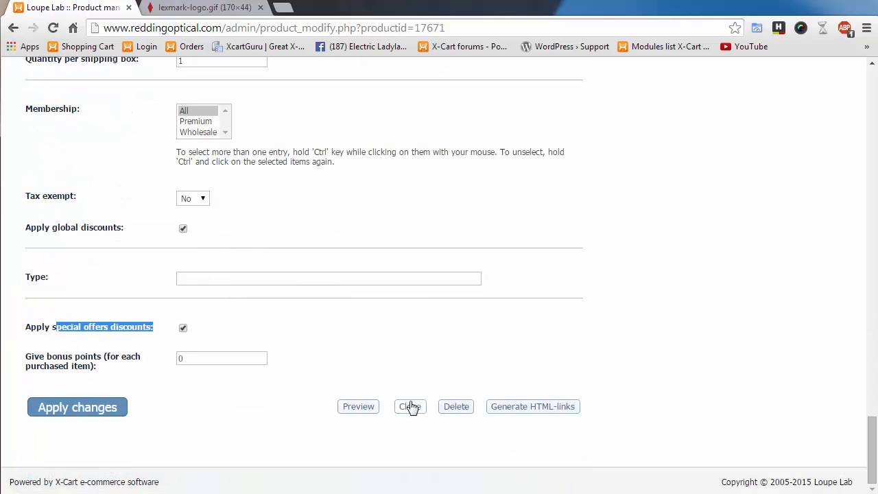
{"action": "scroll", "coordinate": [412, 389], "scroll_direction": "up", "scroll_amount": 2}
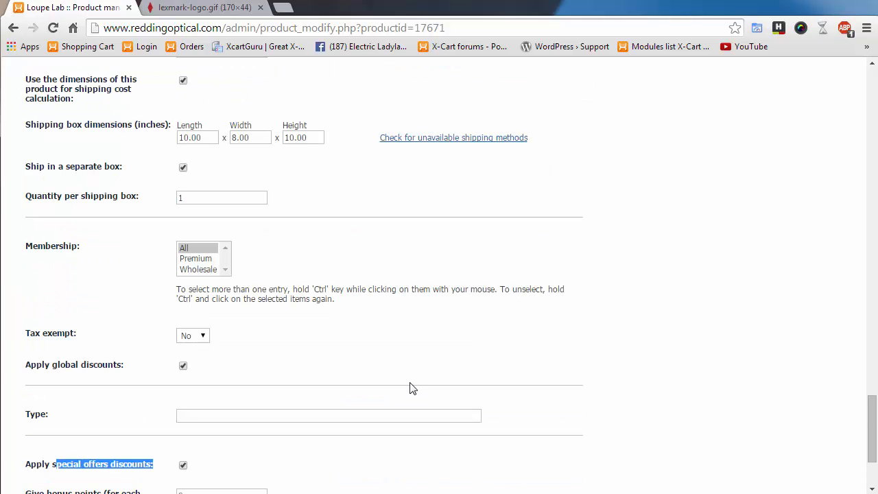
{"action": "scroll", "coordinate": [421, 481], "scroll_direction": "down", "scroll_amount": 2}
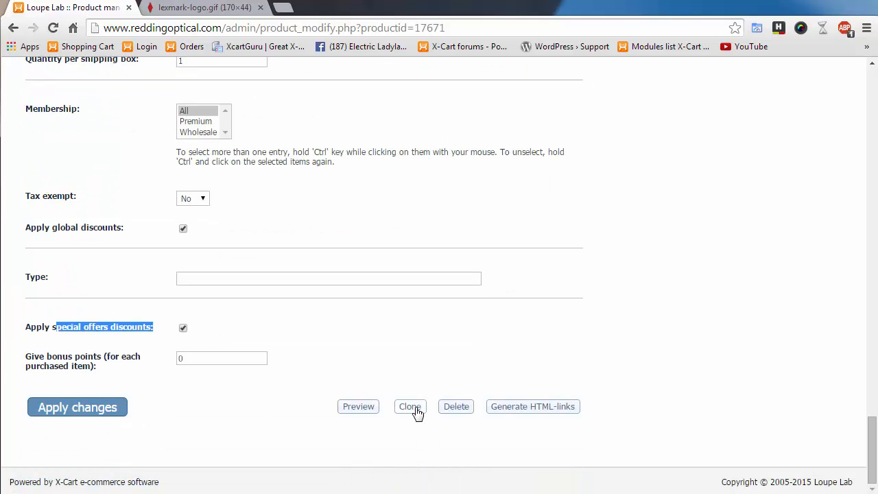
{"action": "scroll", "coordinate": [416, 411], "scroll_direction": "up", "scroll_amount": 2}
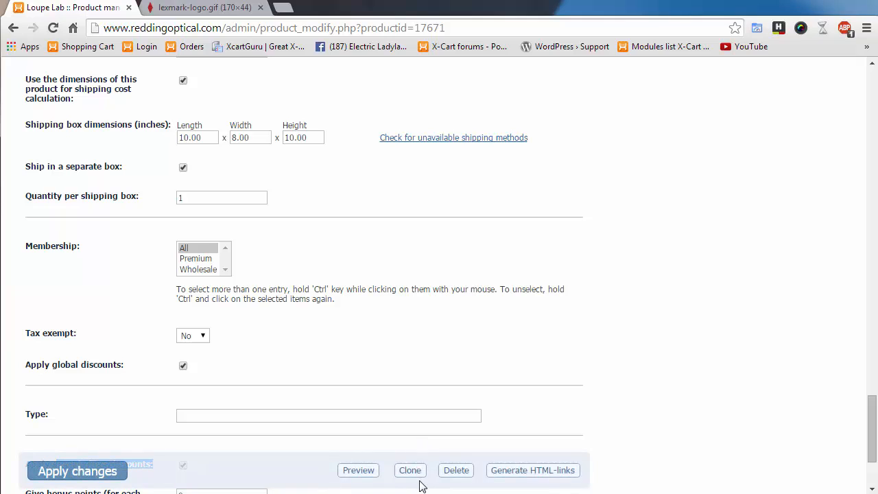
- Generate Anna Karenina's HTML links, select the thumbnail code and enlarge the simple cart-link box
{"action": "left_click", "coordinate": [543, 472]}
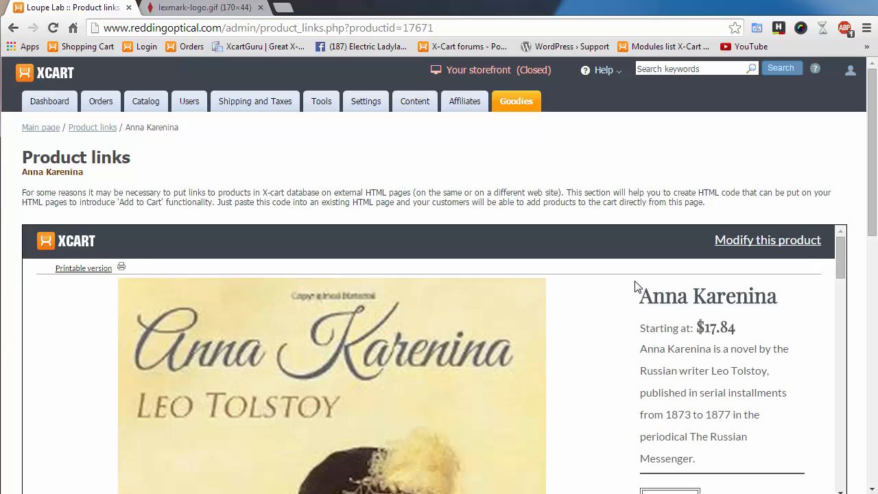
{"action": "scroll", "coordinate": [631, 296], "scroll_direction": "down", "scroll_amount": 4}
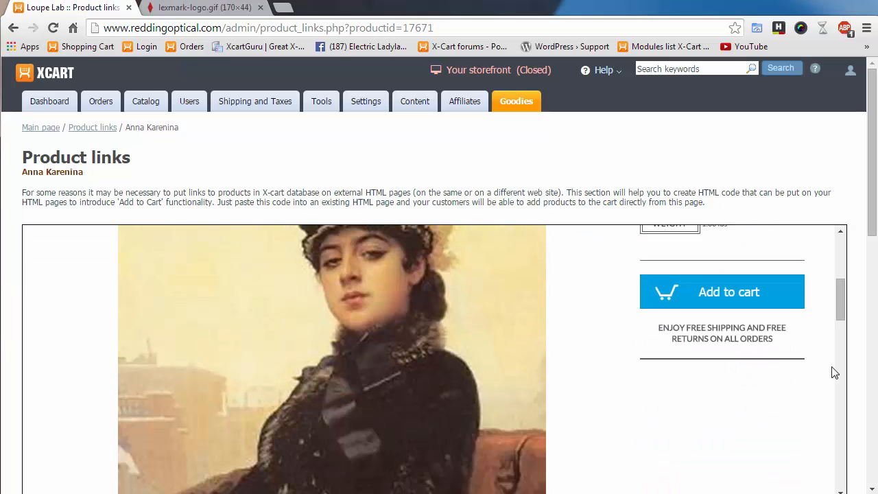
{"action": "scroll", "coordinate": [856, 391], "scroll_direction": "down", "scroll_amount": 3}
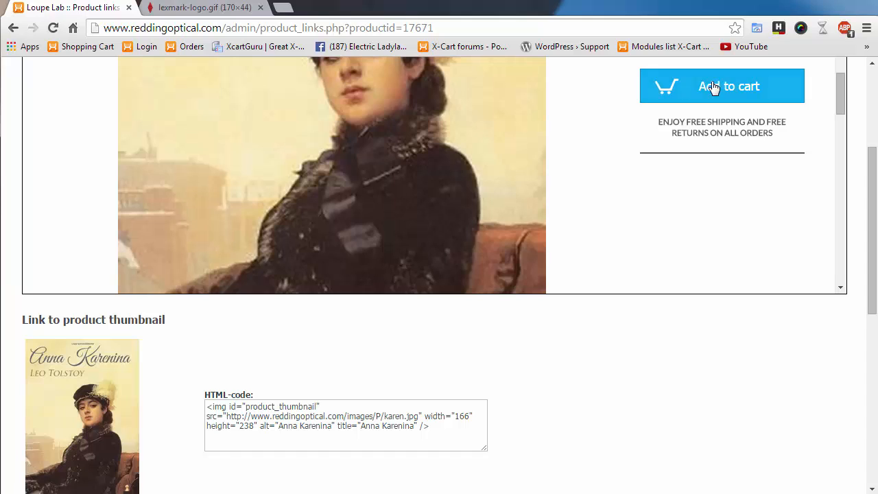
{"action": "scroll", "coordinate": [591, 335], "scroll_direction": "down", "scroll_amount": 3}
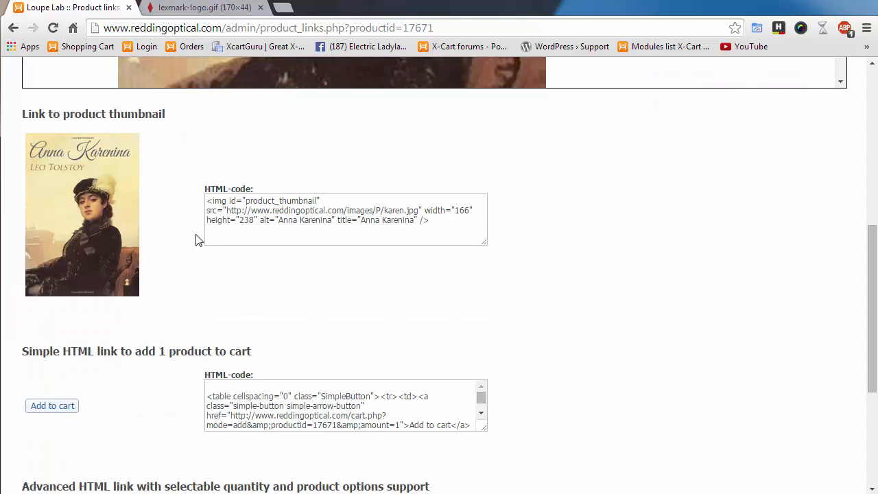
{"action": "left_click_drag", "start_coordinate": [208, 200], "coordinate": [488, 238]}
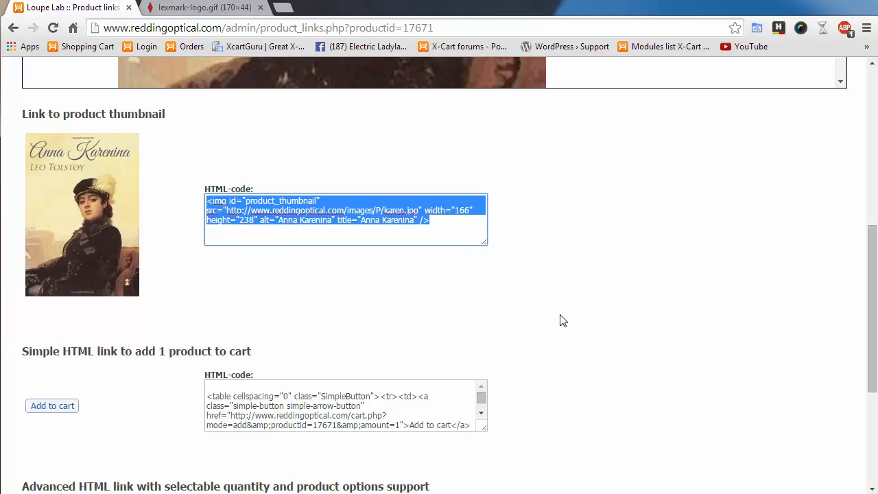
{"action": "scroll", "coordinate": [635, 267], "scroll_direction": "down", "scroll_amount": 3}
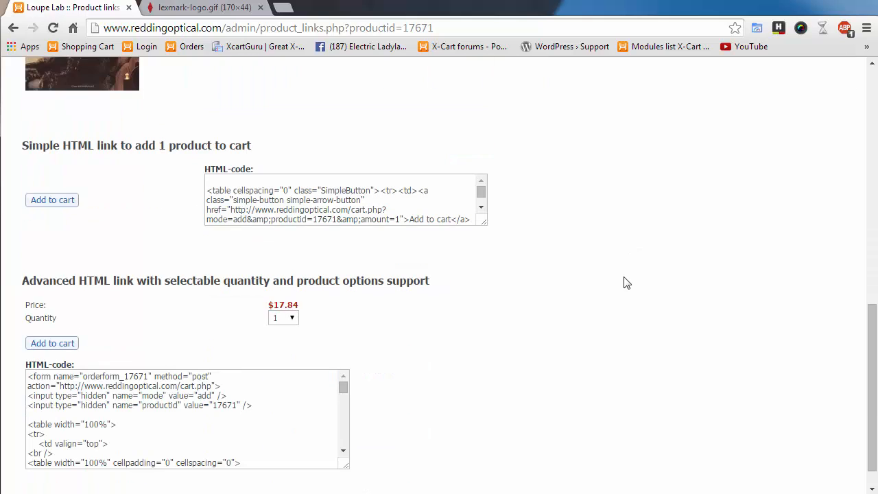
{"action": "left_click_drag", "start_coordinate": [483, 222], "coordinate": [602, 307]}
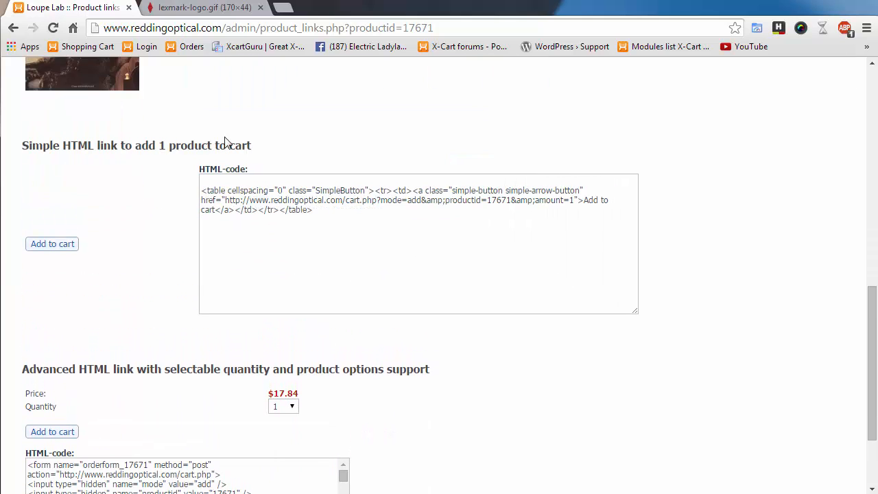
{"action": "scroll", "coordinate": [594, 339], "scroll_direction": "down", "scroll_amount": 2}
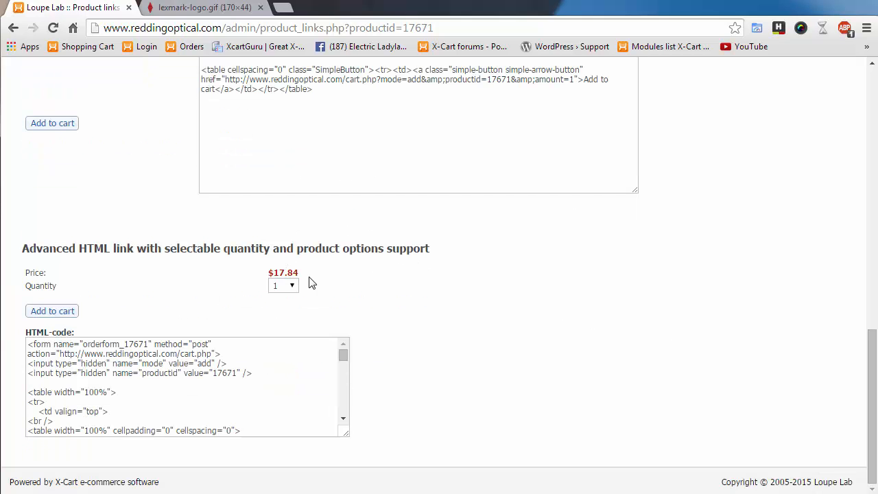
- Set the advanced add-to-cart link's quantity to 7 and review the generated code
{"action": "left_click", "coordinate": [288, 288]}
{"action": "left_click", "coordinate": [277, 356]}
{"action": "scroll", "coordinate": [506, 383], "scroll_direction": "up", "scroll_amount": 3}
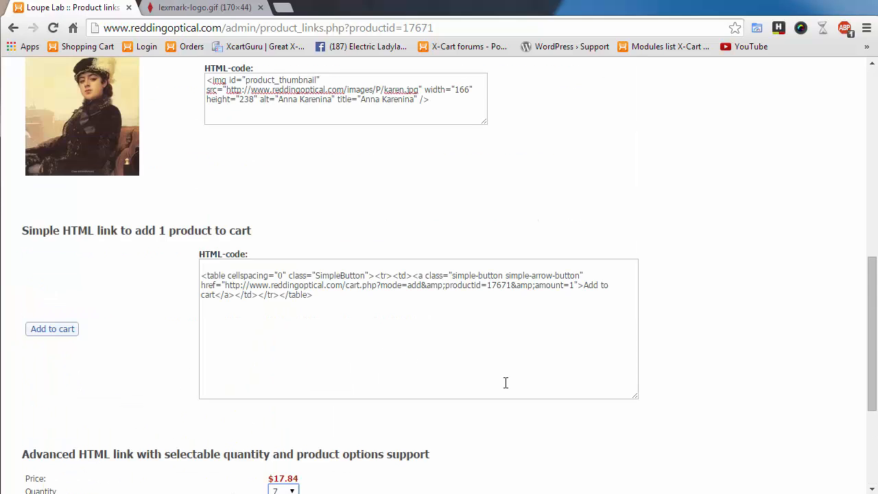
{"action": "left_click_drag", "start_coordinate": [397, 312], "coordinate": [89, 266]}
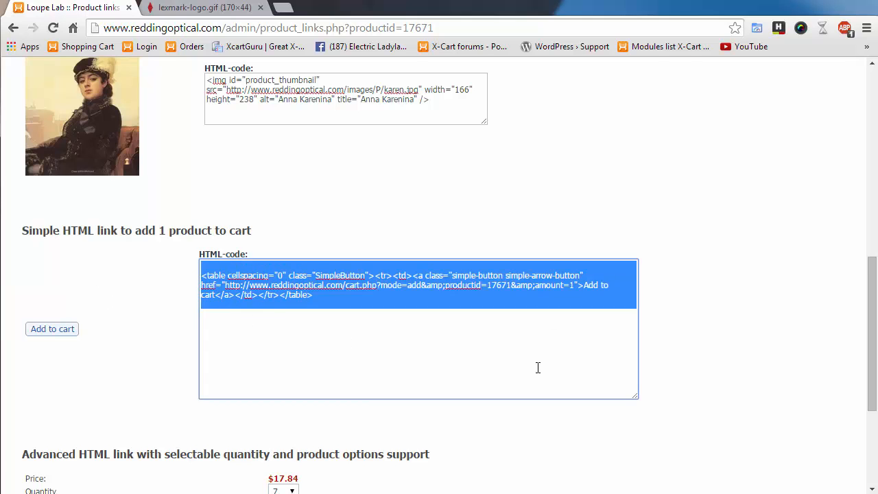
{"action": "scroll", "coordinate": [667, 377], "scroll_direction": "up", "scroll_amount": 3}
{"action": "scroll", "coordinate": [562, 350], "scroll_direction": "down", "scroll_amount": 6}
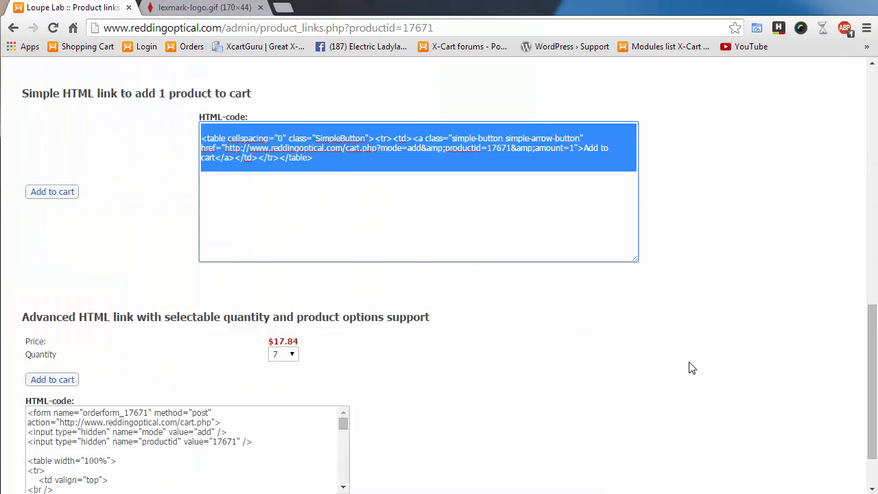
{"action": "scroll", "coordinate": [537, 367], "scroll_direction": "up", "scroll_amount": 15}
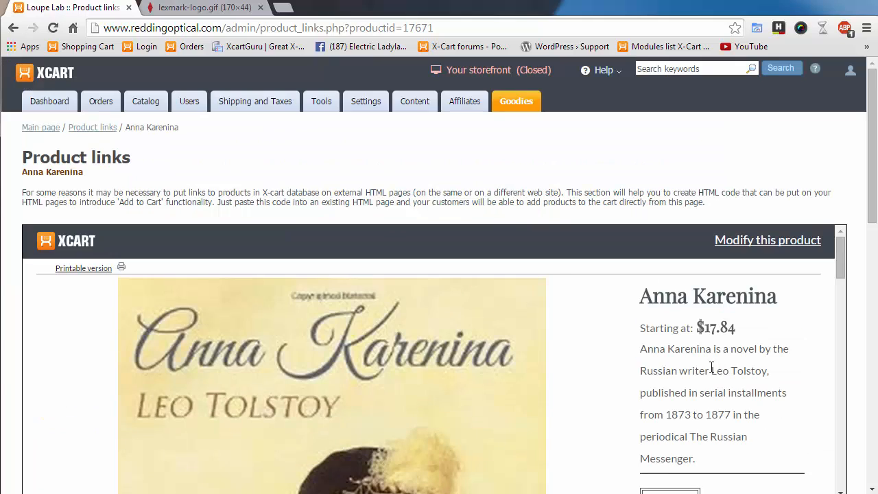
- Go back to Anna Karenina's edit page, open Detailed images, and start entering alternative text
{"action": "left_click", "coordinate": [14, 28]}
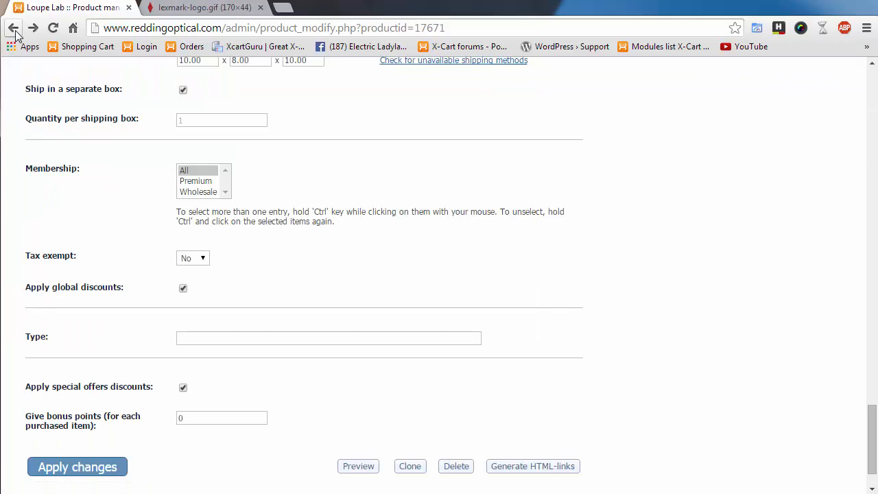
{"action": "scroll", "coordinate": [727, 328], "scroll_direction": "up", "scroll_amount": 10}
{"action": "scroll", "coordinate": [724, 332], "scroll_direction": "up", "scroll_amount": 15}
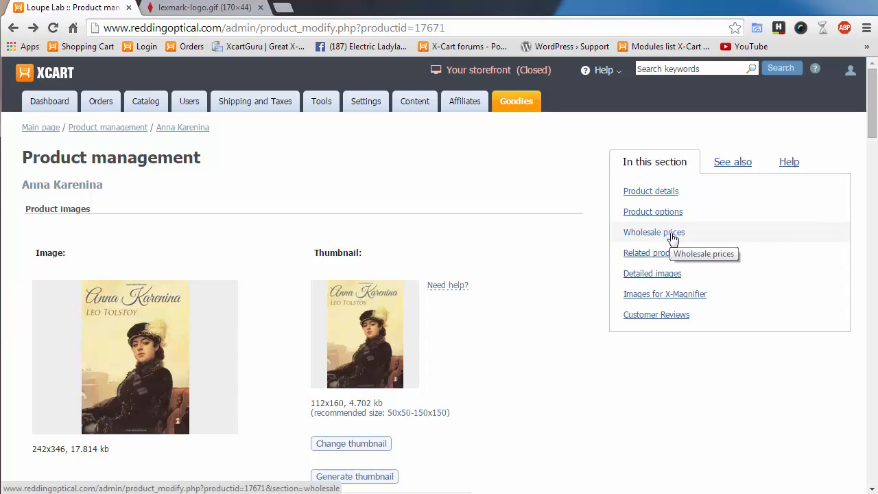
{"action": "left_click", "coordinate": [654, 275]}
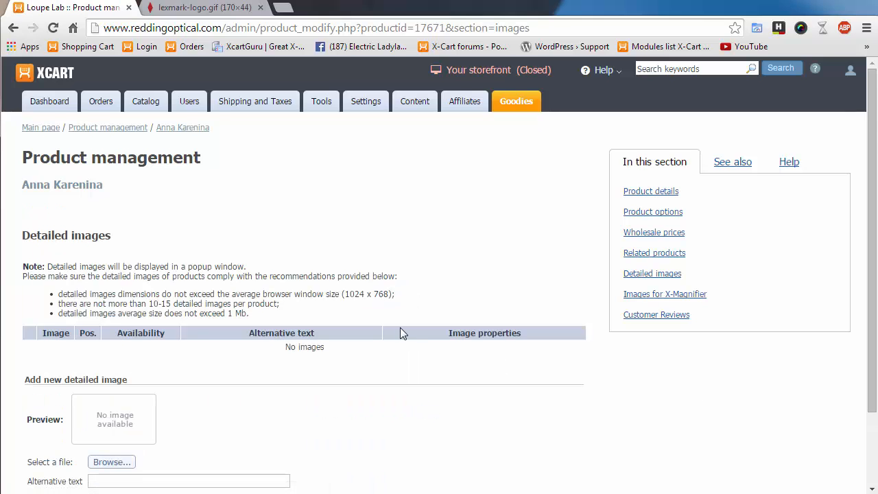
{"action": "scroll", "coordinate": [398, 331], "scroll_direction": "down", "scroll_amount": 2}
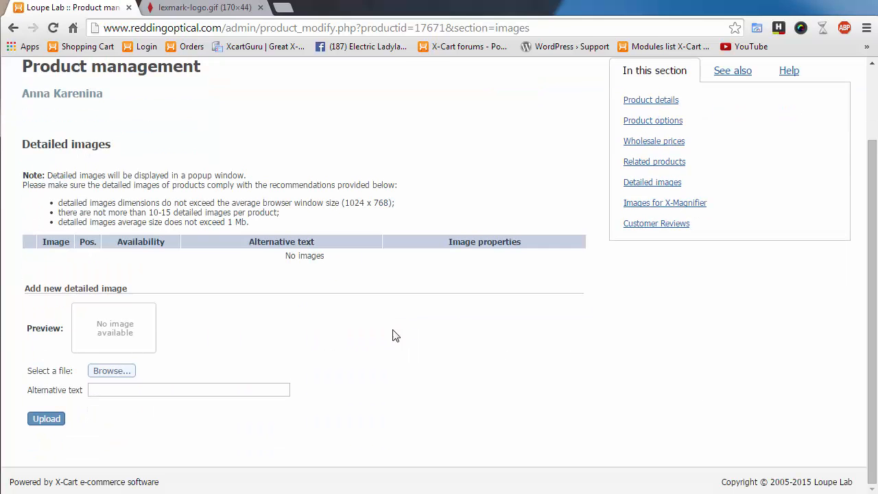
{"action": "left_click", "coordinate": [133, 393]}
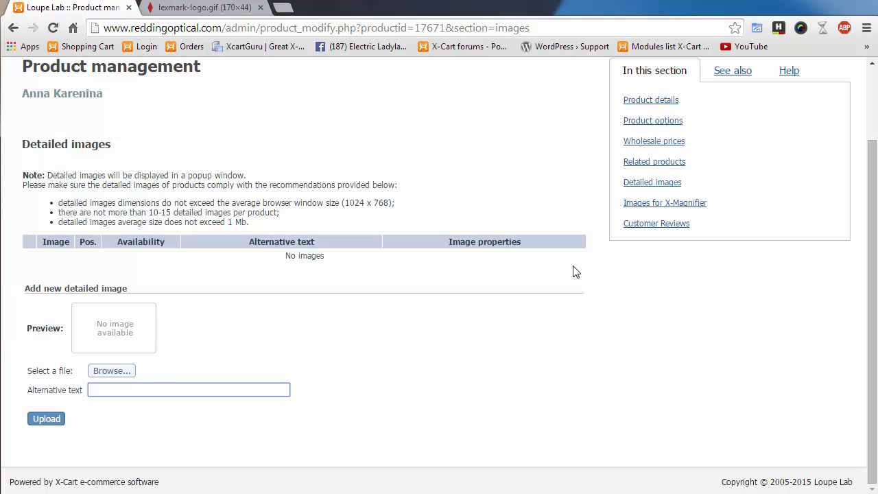
{"action": "scroll", "coordinate": [618, 383], "scroll_direction": "up", "scroll_amount": 1}
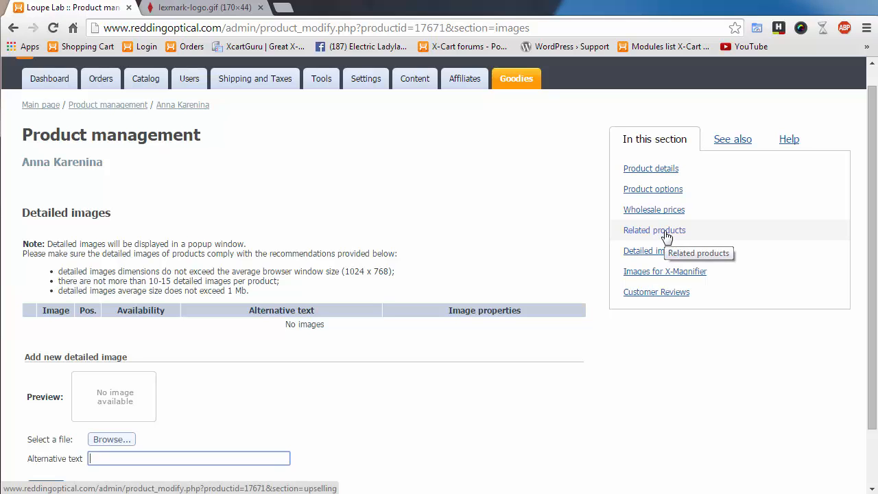
- Choose Test Eyeglasses from the Dentist category as a bidirectional related product
{"action": "left_click", "coordinate": [666, 236]}
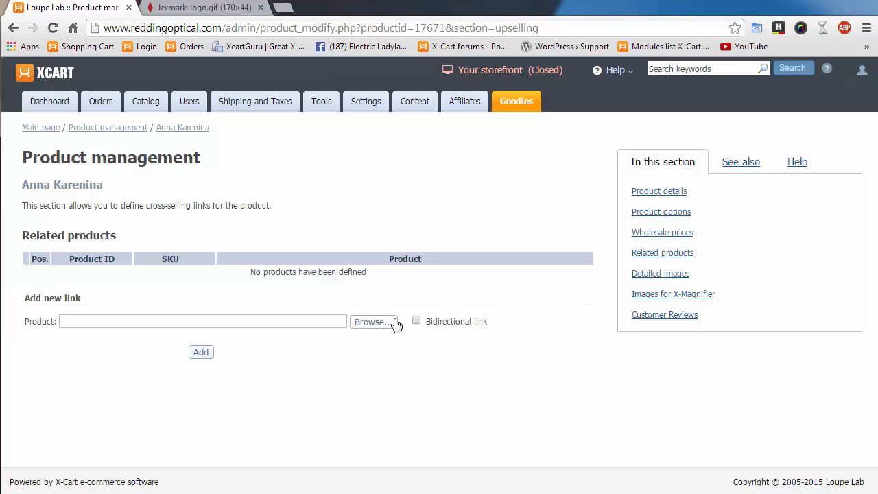
{"action": "left_click", "coordinate": [417, 321]}
{"action": "left_click", "coordinate": [373, 323]}
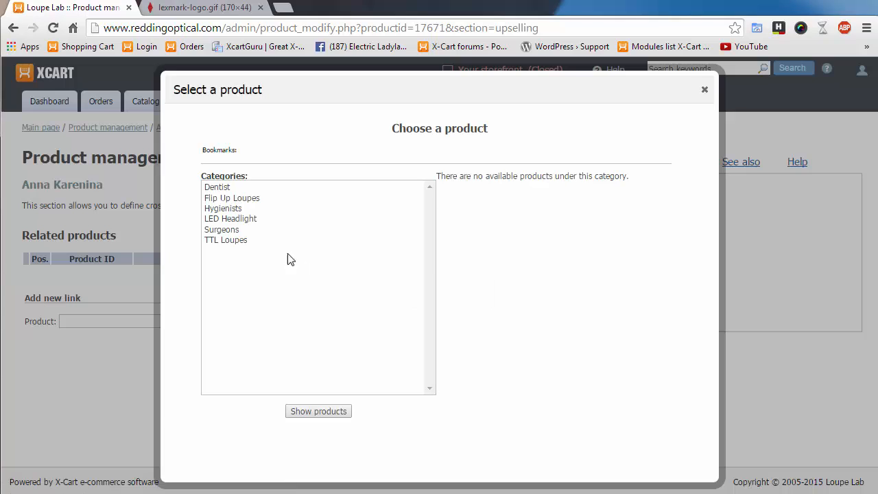
{"action": "left_click", "coordinate": [221, 188]}
{"action": "left_click", "coordinate": [334, 412]}
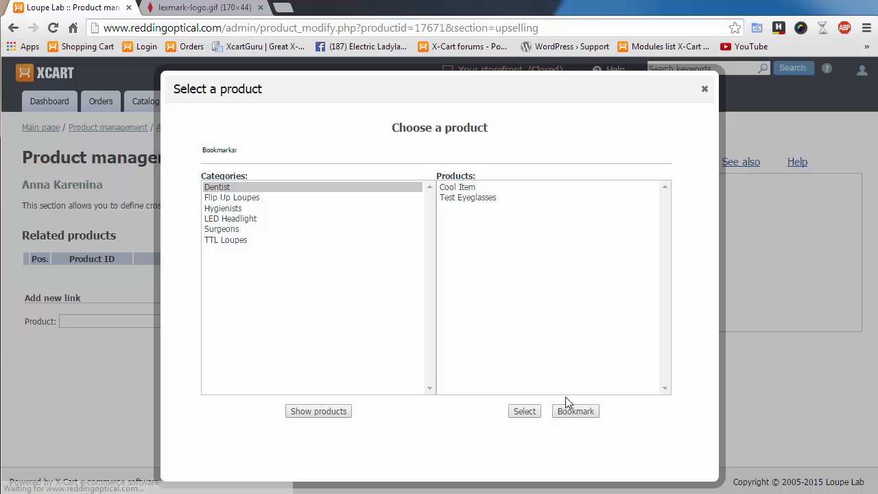
{"action": "left_click", "coordinate": [488, 197]}
{"action": "left_click", "coordinate": [526, 413]}
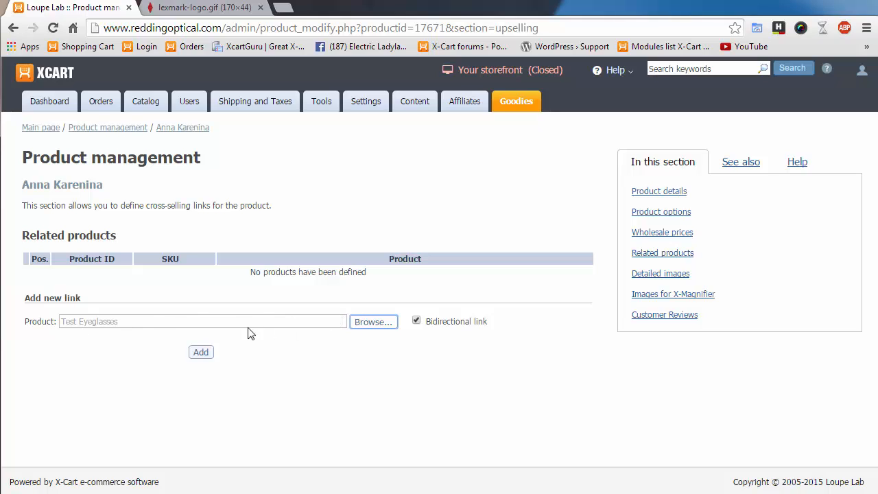
- Add Test Eyeglasses to Anna Karenina's related products, then tick its row for removal
{"action": "left_click", "coordinate": [206, 352]}
{"action": "left_click", "coordinate": [199, 354]}
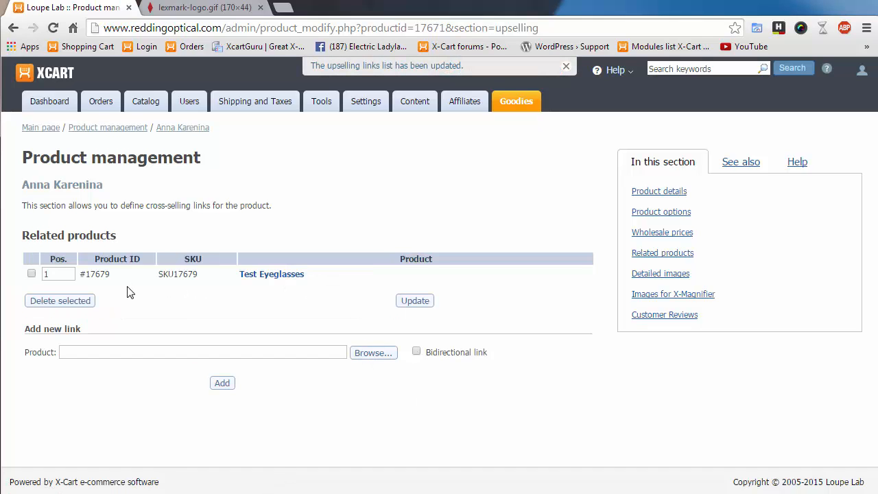
{"action": "left_click", "coordinate": [31, 274]}
- Delete the Test Eyeglasses related-product row so Anna Karenina has no related products
{"action": "left_click", "coordinate": [77, 302]}
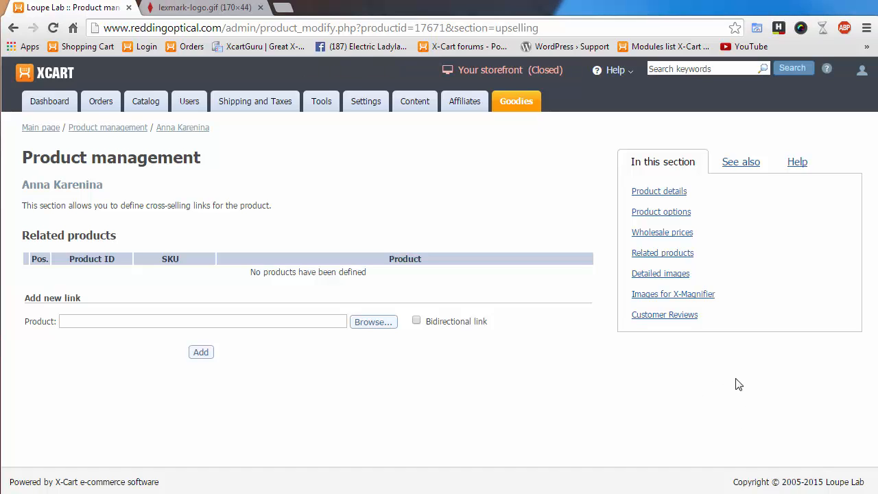
{"action": "mouse_move", "coordinate": [100, 104]}
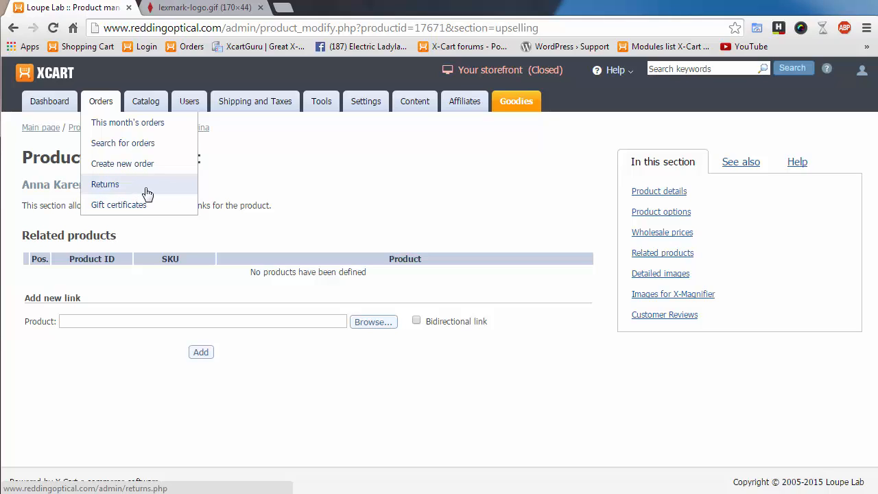
- Go to the order search page and leave More search options collapsed
{"action": "left_click", "coordinate": [145, 146]}
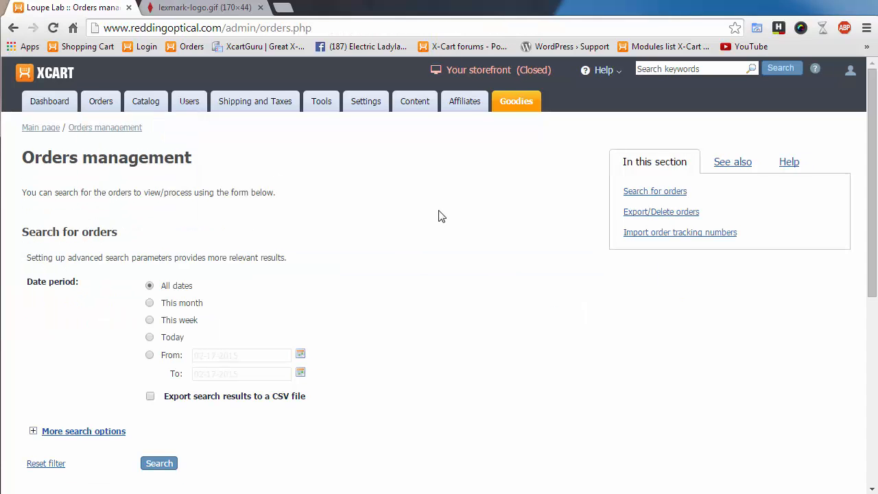
{"action": "scroll", "coordinate": [475, 281], "scroll_direction": "down", "scroll_amount": 1}
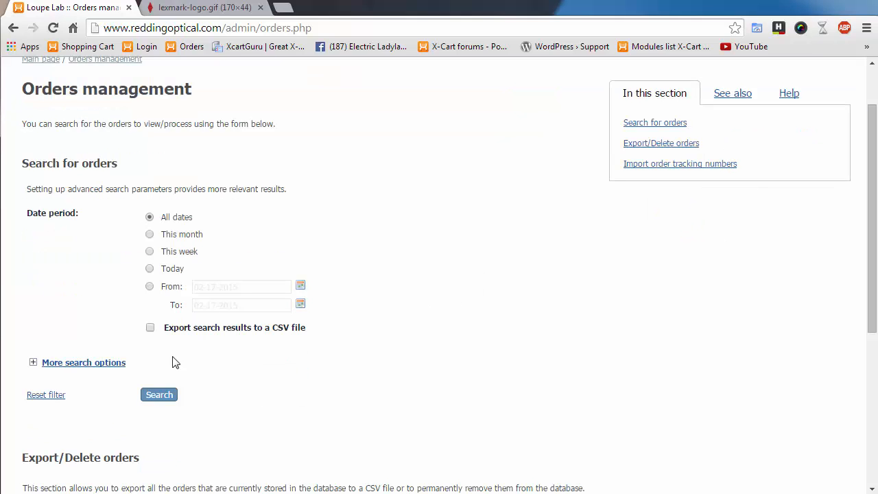
{"action": "left_click", "coordinate": [36, 364]}
{"action": "scroll", "coordinate": [218, 379], "scroll_direction": "down", "scroll_amount": 3}
{"action": "scroll", "coordinate": [231, 445], "scroll_direction": "down", "scroll_amount": 3}
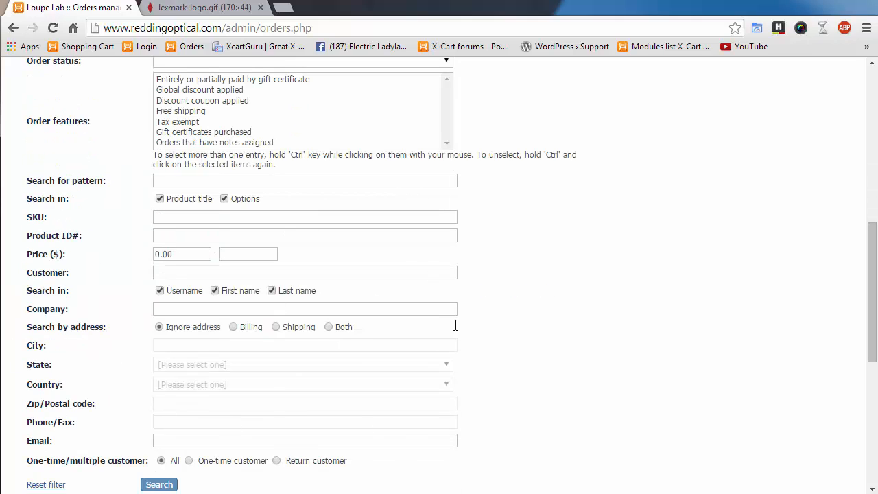
{"action": "scroll", "coordinate": [137, 364], "scroll_direction": "up", "scroll_amount": 2}
{"action": "scroll", "coordinate": [140, 363], "scroll_direction": "down", "scroll_amount": 1}
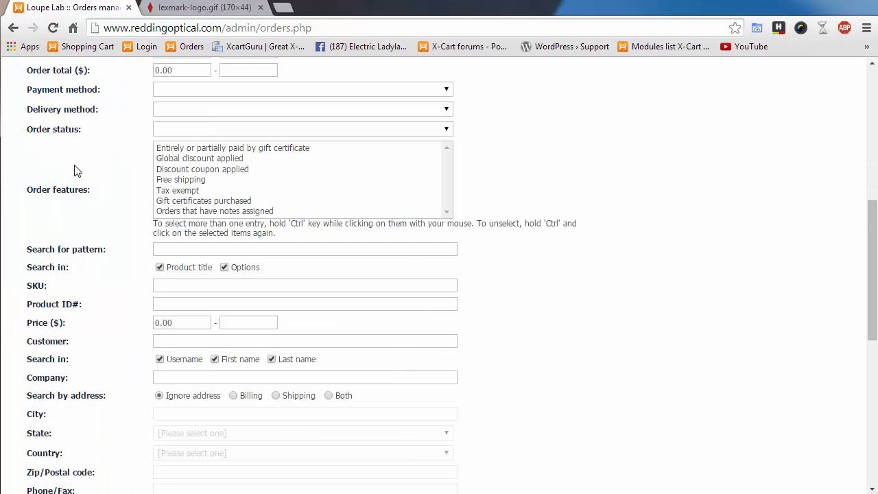
{"action": "scroll", "coordinate": [83, 320], "scroll_direction": "up", "scroll_amount": 3}
{"action": "left_click", "coordinate": [33, 227]}
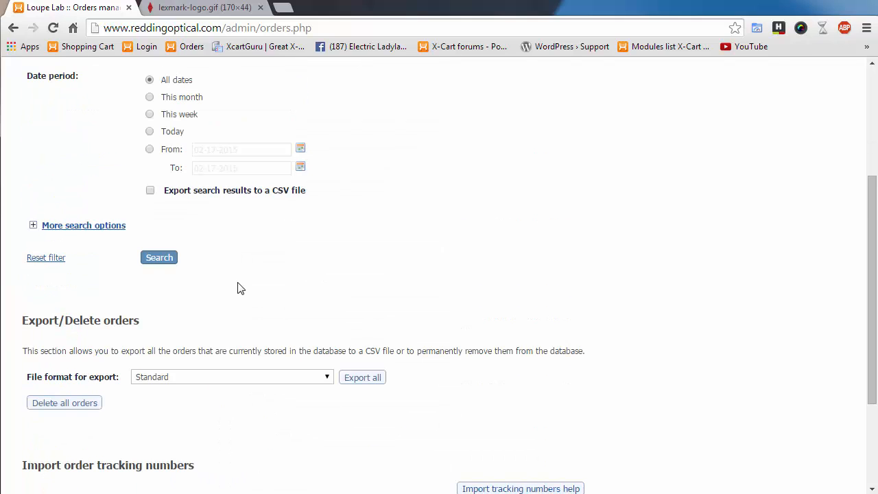
{"action": "scroll", "coordinate": [391, 326], "scroll_direction": "up", "scroll_amount": 2}
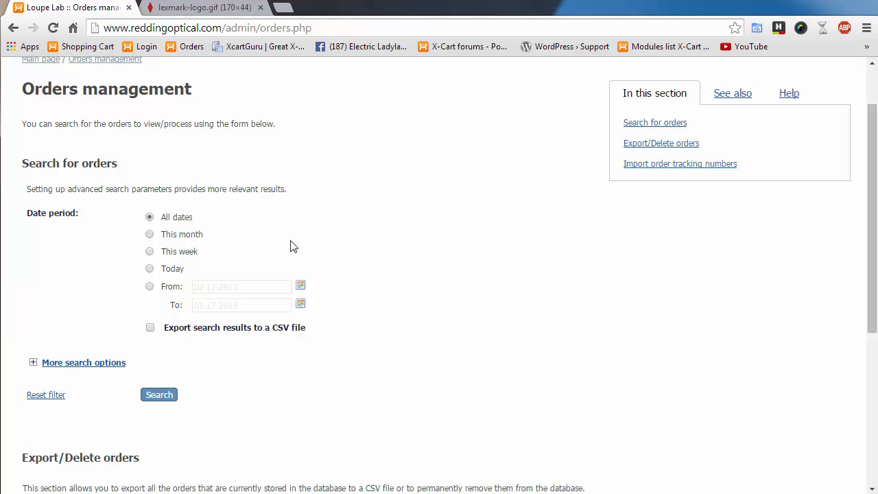
- Search with default criteria to list nine orders, then open order #9895's status choices
{"action": "left_click", "coordinate": [159, 397]}
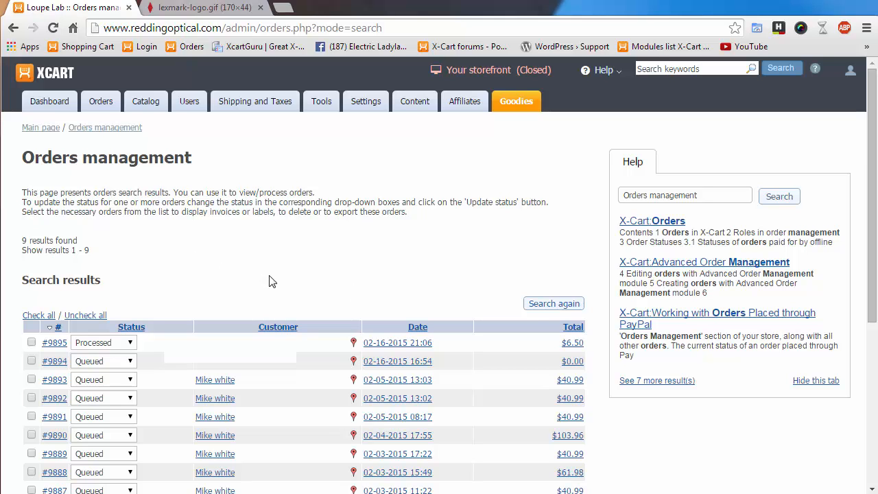
{"action": "scroll", "coordinate": [271, 280], "scroll_direction": "down", "scroll_amount": 2}
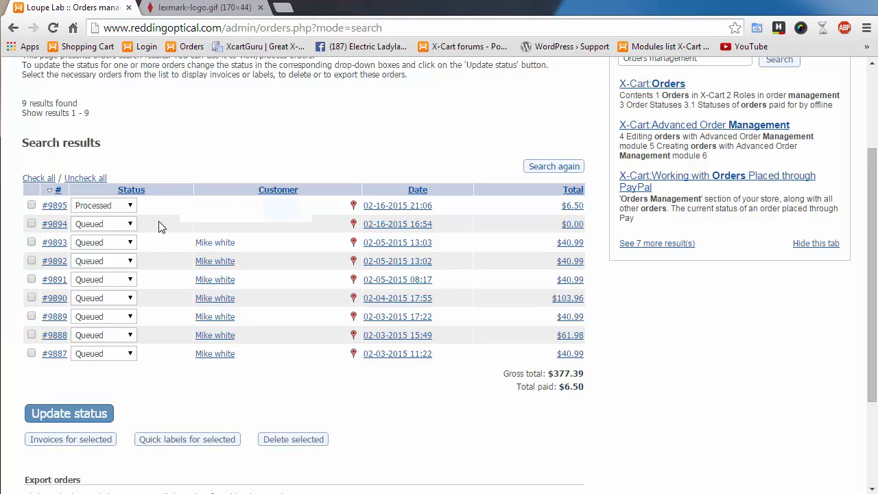
{"action": "left_click", "coordinate": [130, 206]}
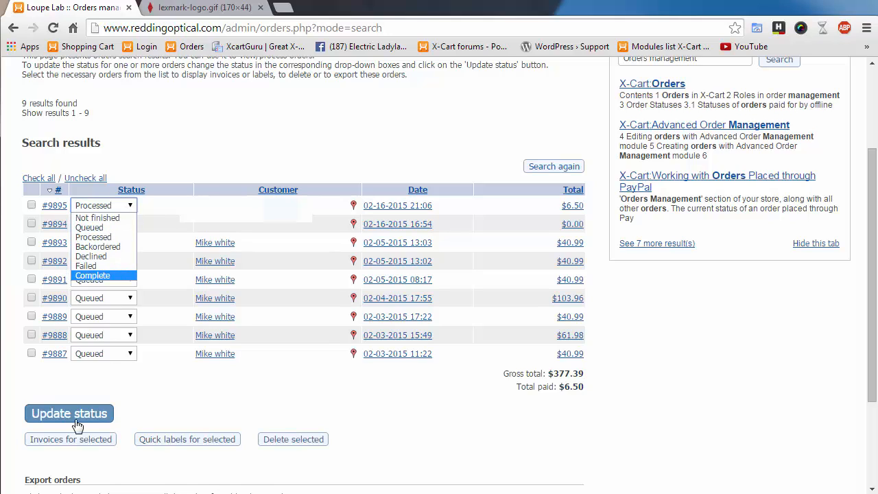
{"action": "left_click", "coordinate": [224, 413]}
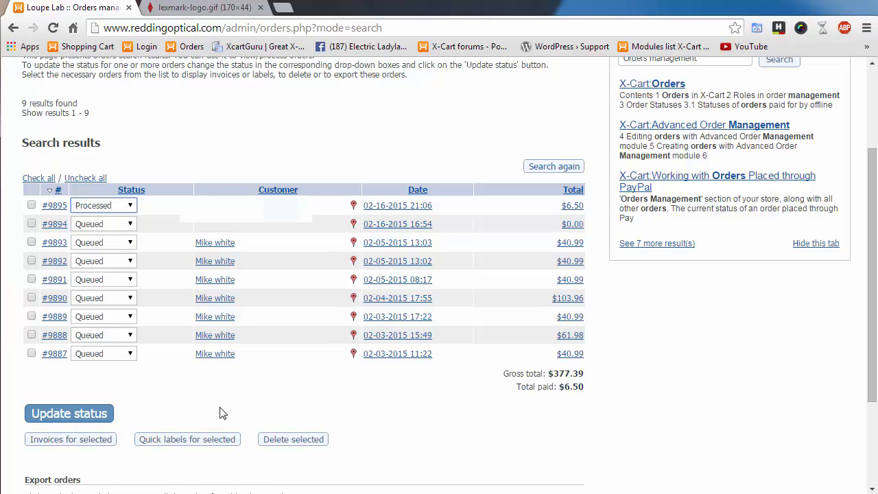
{"action": "left_click", "coordinate": [115, 220]}
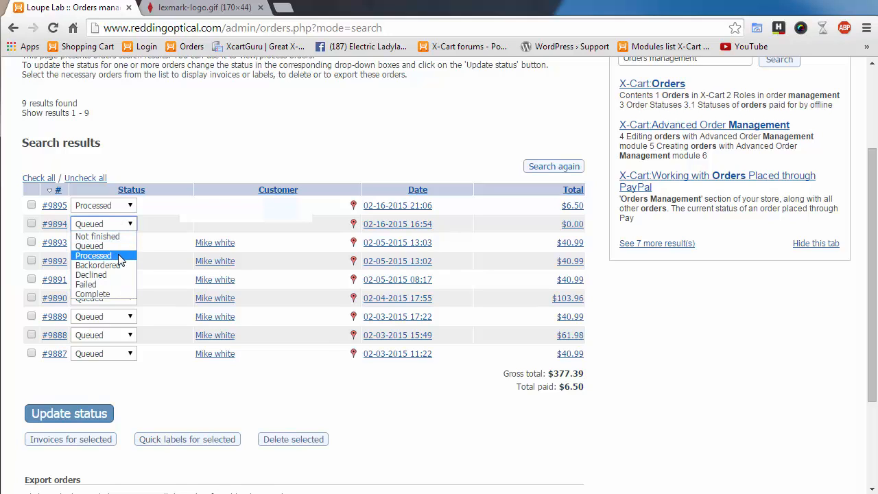
{"action": "left_click", "coordinate": [208, 383]}
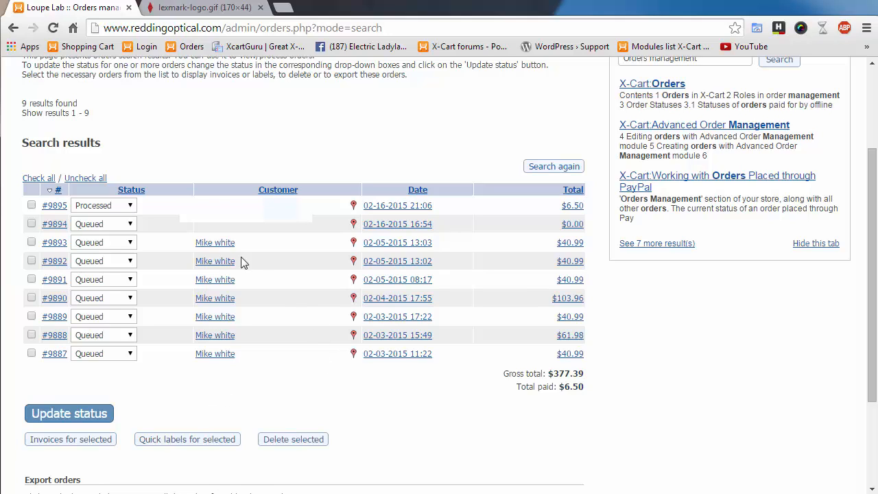
{"action": "left_click", "coordinate": [130, 225]}
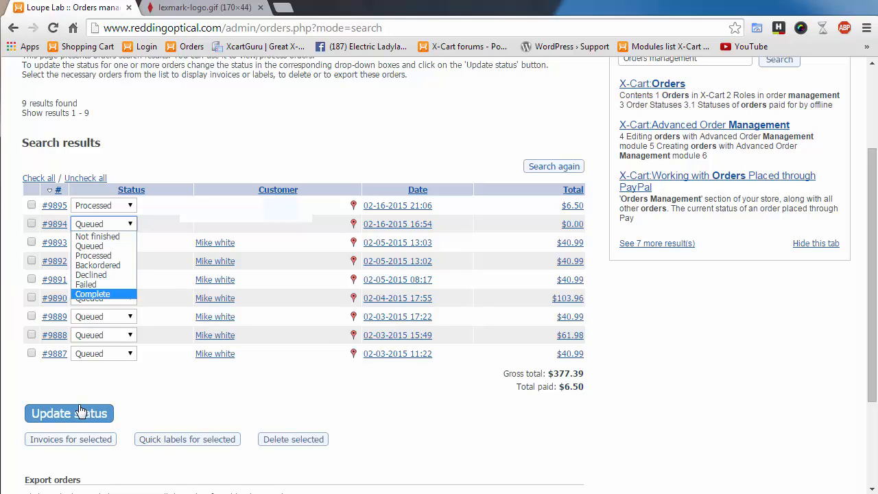
{"action": "left_click", "coordinate": [183, 392]}
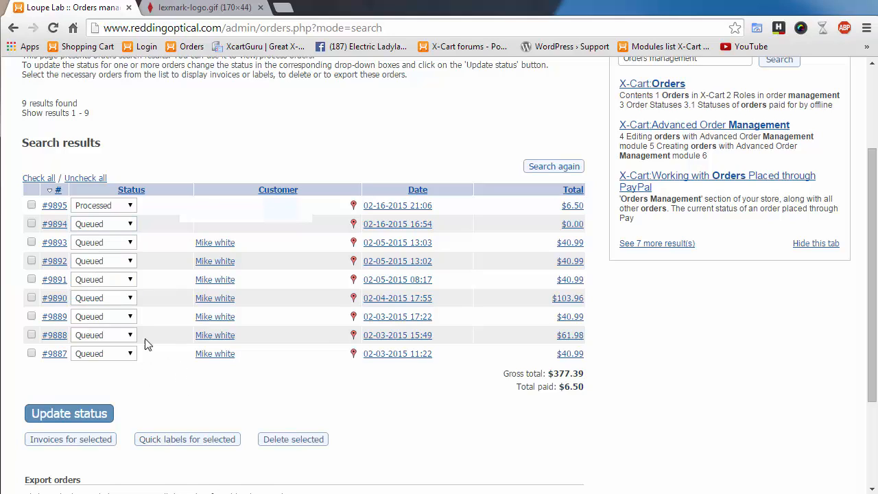
{"action": "left_click", "coordinate": [105, 224]}
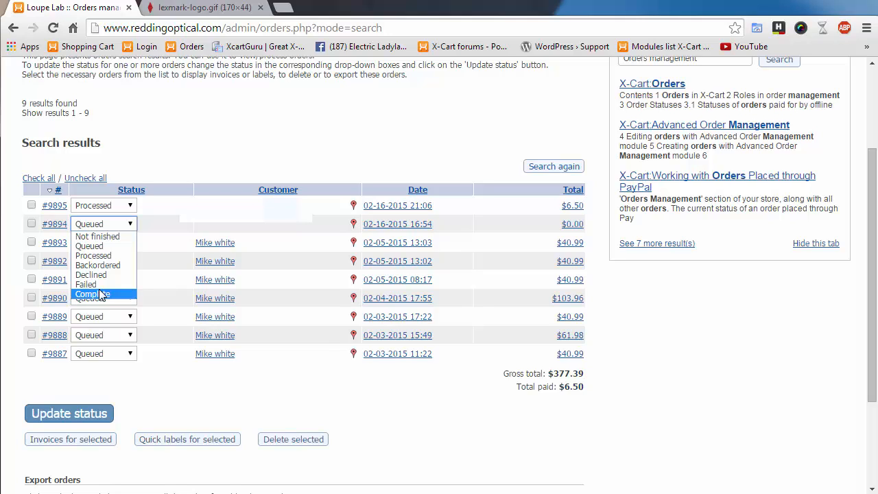
{"action": "left_click", "coordinate": [234, 410]}
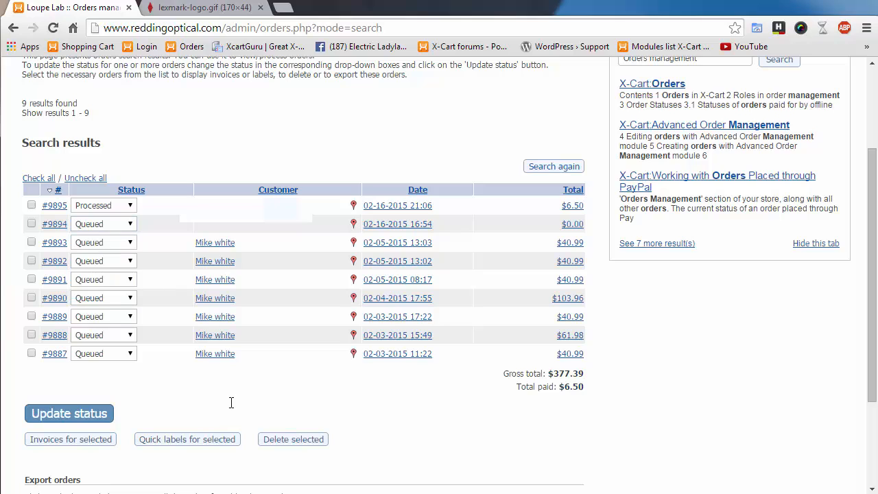
- Glance at order #9894, then open order #9895: one Test Eyeglasses, $6.50 total
{"action": "left_click", "coordinate": [53, 225]}
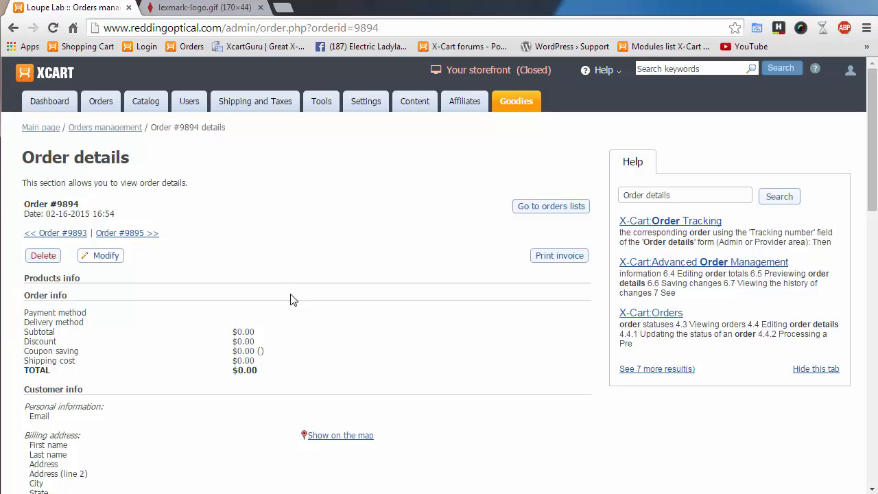
{"action": "scroll", "coordinate": [330, 340], "scroll_direction": "down", "scroll_amount": 3}
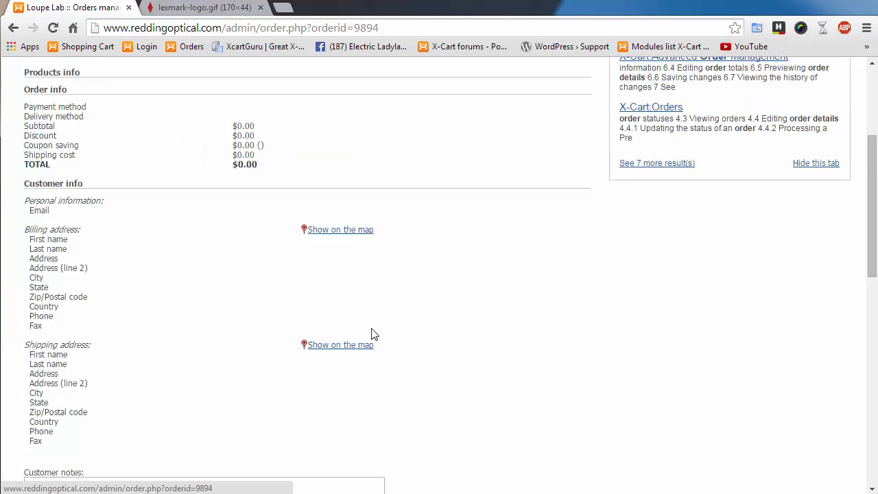
{"action": "scroll", "coordinate": [375, 333], "scroll_direction": "up", "scroll_amount": 3}
{"action": "left_click", "coordinate": [13, 28]}
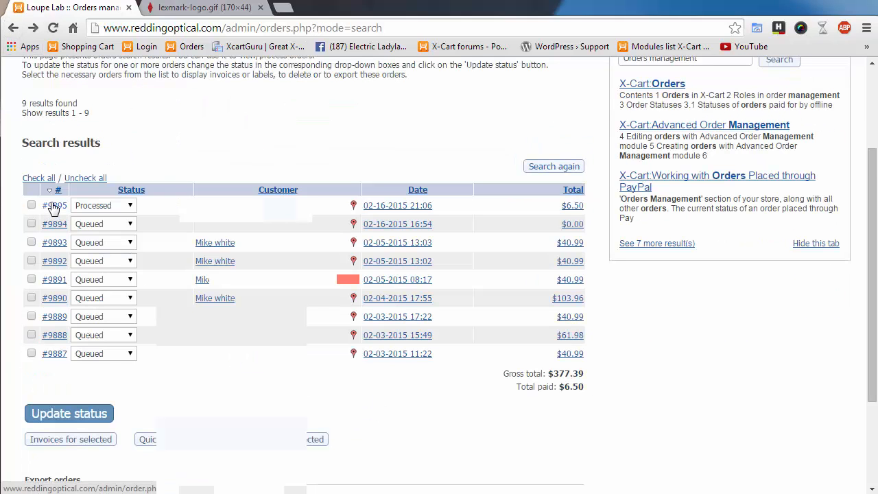
{"action": "left_click", "coordinate": [53, 206]}
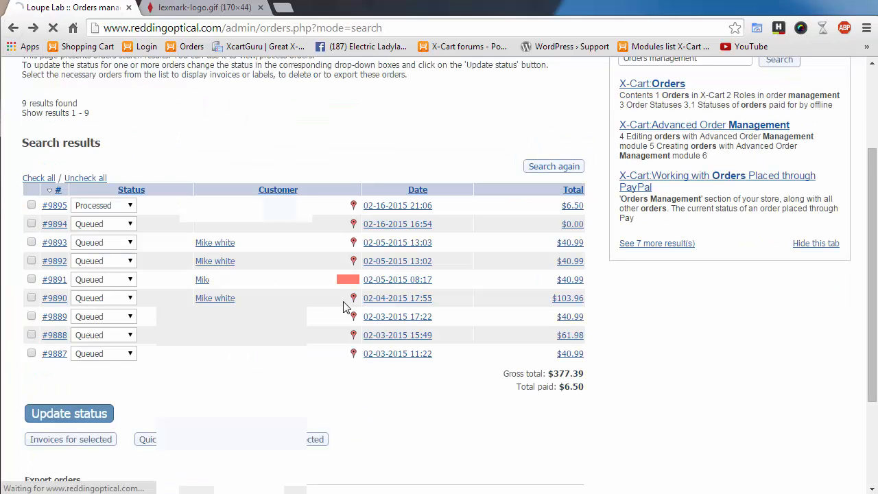
{"action": "scroll", "coordinate": [336, 328], "scroll_direction": "down", "scroll_amount": 3}
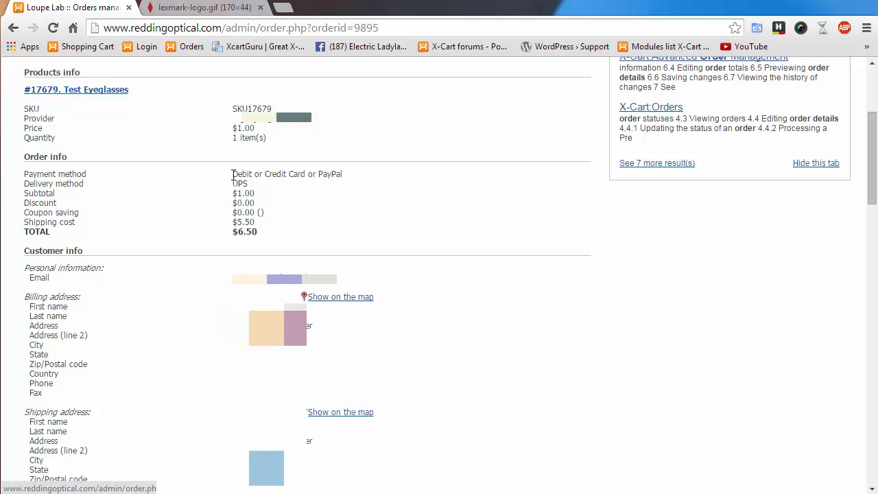
{"action": "left_click_drag", "start_coordinate": [234, 174], "coordinate": [343, 174]}
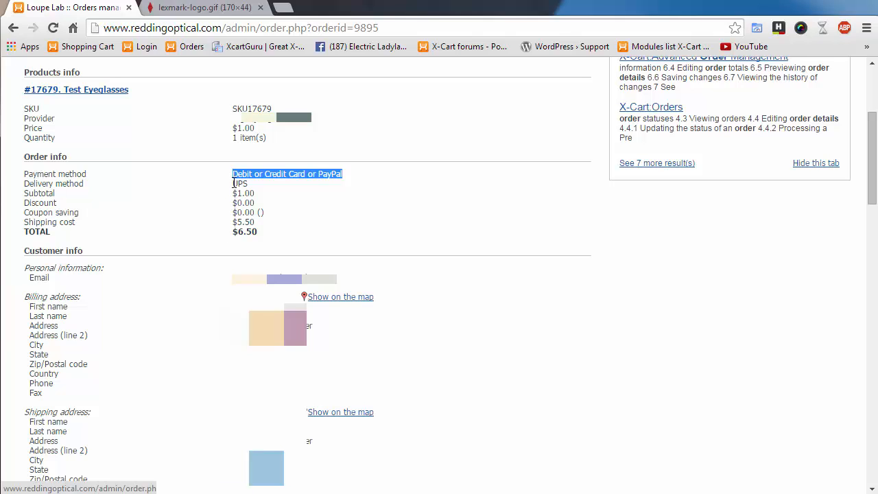
{"action": "left_click_drag", "start_coordinate": [233, 184], "coordinate": [248, 183]}
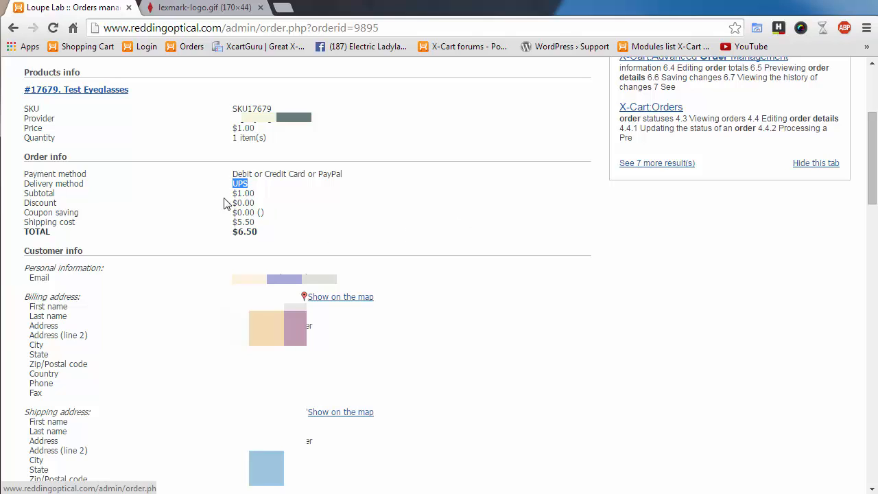
{"action": "left_click_drag", "start_coordinate": [237, 194], "coordinate": [267, 218]}
{"action": "left_click", "coordinate": [298, 235]}
{"action": "left_click_drag", "start_coordinate": [237, 210], "coordinate": [257, 225]}
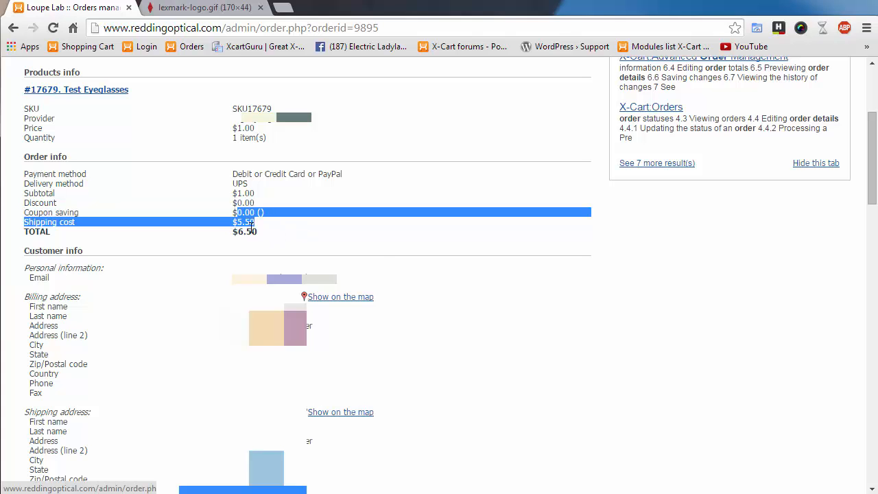
{"action": "scroll", "coordinate": [474, 283], "scroll_direction": "down", "scroll_amount": 3}
{"action": "scroll", "coordinate": [496, 294], "scroll_direction": "up", "scroll_amount": 2}
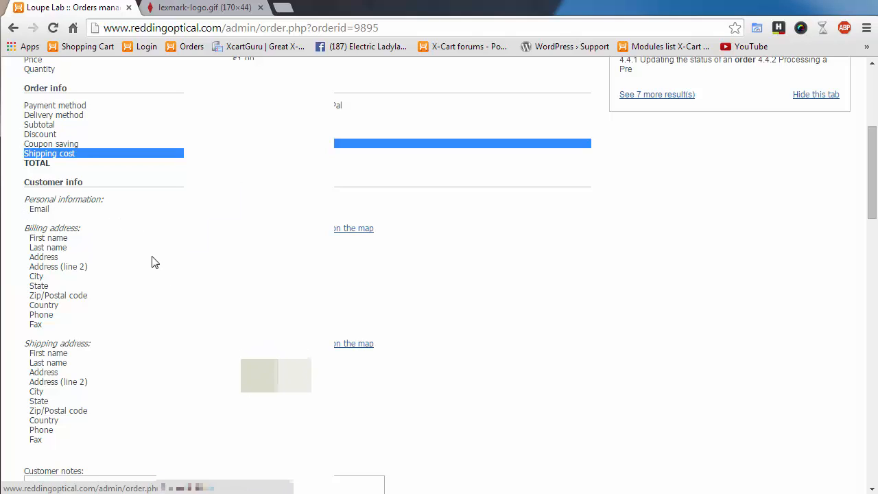
{"action": "scroll", "coordinate": [182, 291], "scroll_direction": "down", "scroll_amount": 2}
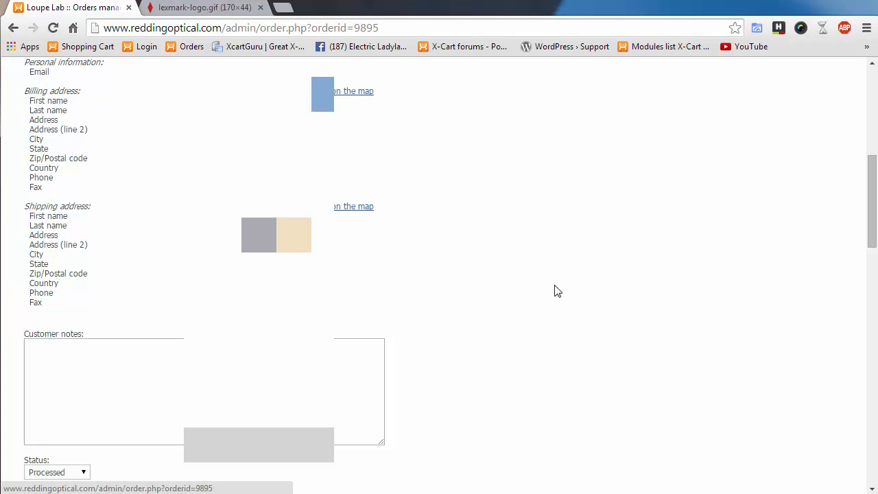
{"action": "scroll", "coordinate": [508, 302], "scroll_direction": "down", "scroll_amount": 4}
{"action": "scroll", "coordinate": [503, 306], "scroll_direction": "up", "scroll_amount": 4}
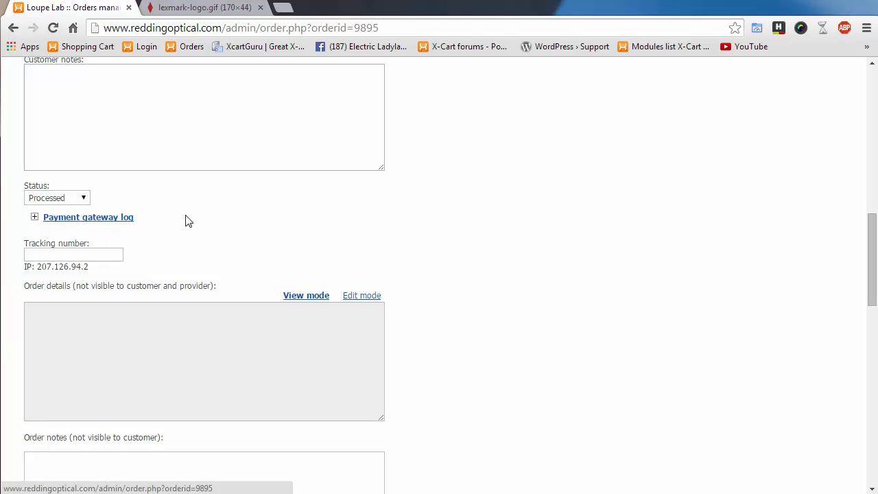
{"action": "left_click", "coordinate": [85, 200]}
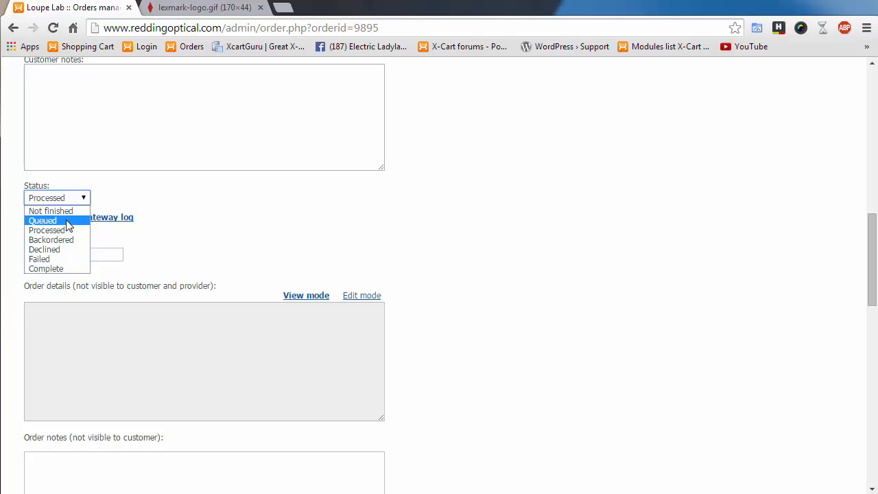
{"action": "left_click", "coordinate": [196, 247]}
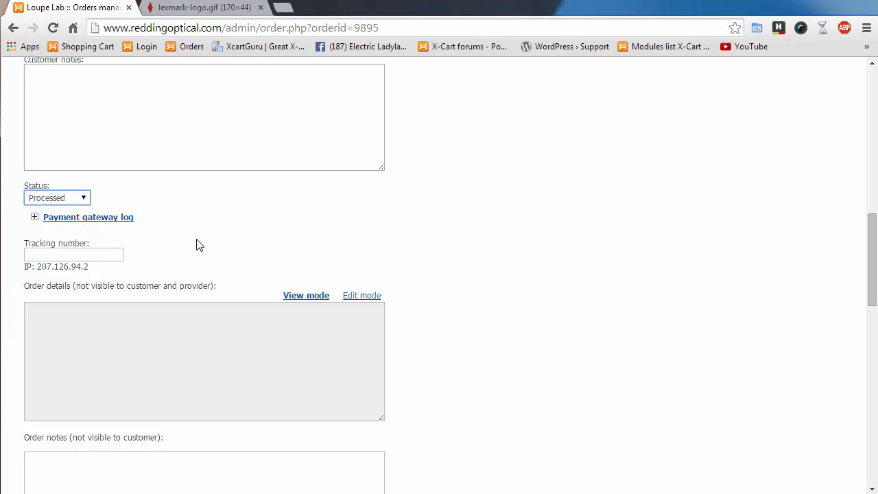
{"action": "left_click", "coordinate": [34, 219]}
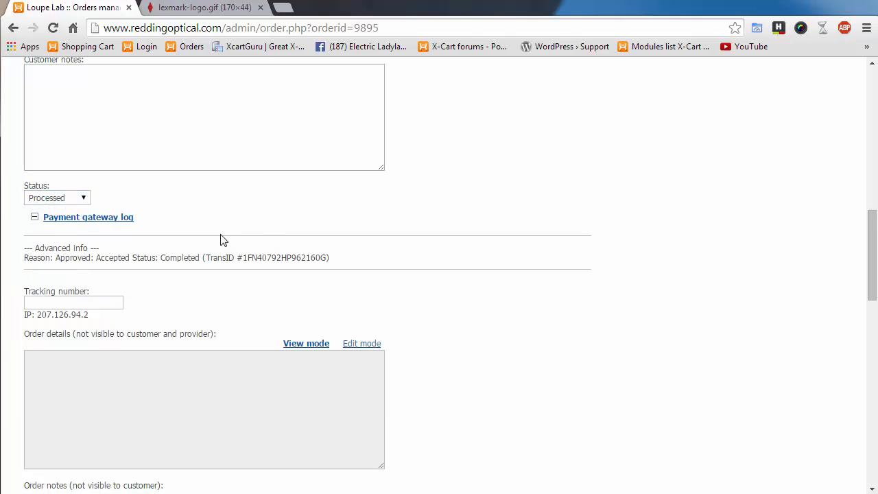
{"action": "left_click_drag", "start_coordinate": [29, 258], "coordinate": [375, 260]}
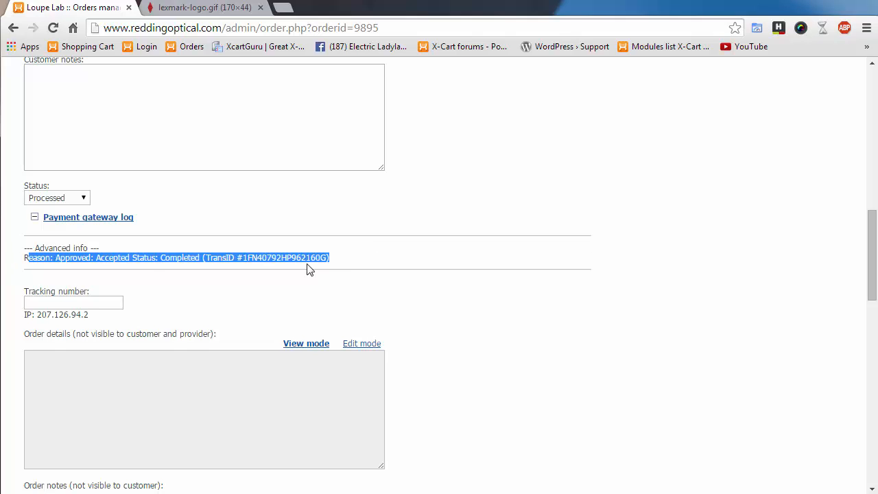
{"action": "left_click", "coordinate": [400, 276]}
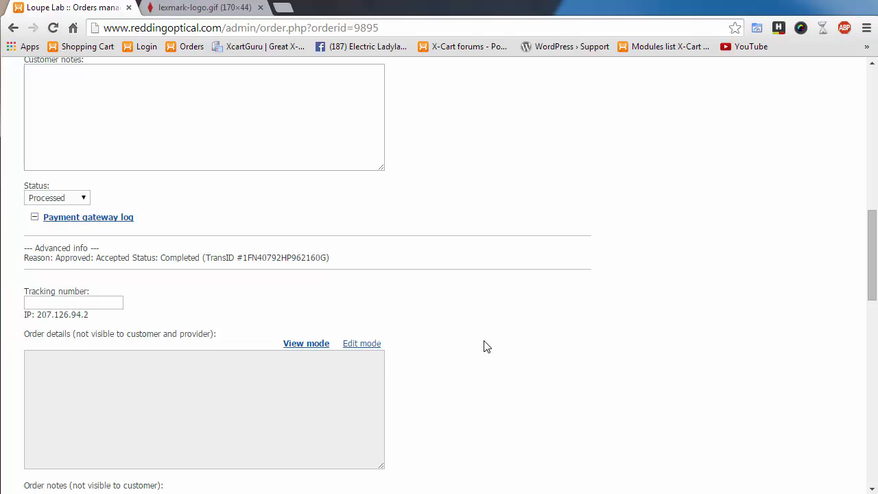
{"action": "scroll", "coordinate": [484, 347], "scroll_direction": "down", "scroll_amount": 2}
{"action": "left_click", "coordinate": [78, 165]}
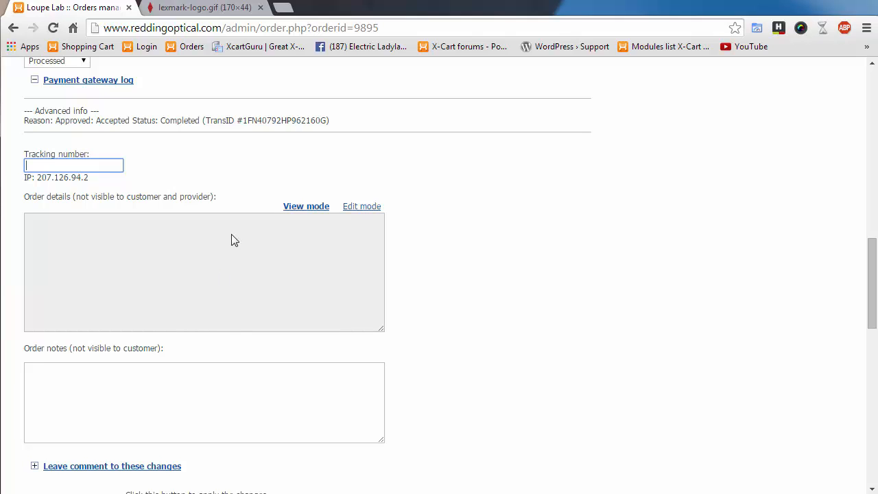
{"action": "scroll", "coordinate": [460, 333], "scroll_direction": "down", "scroll_amount": 2}
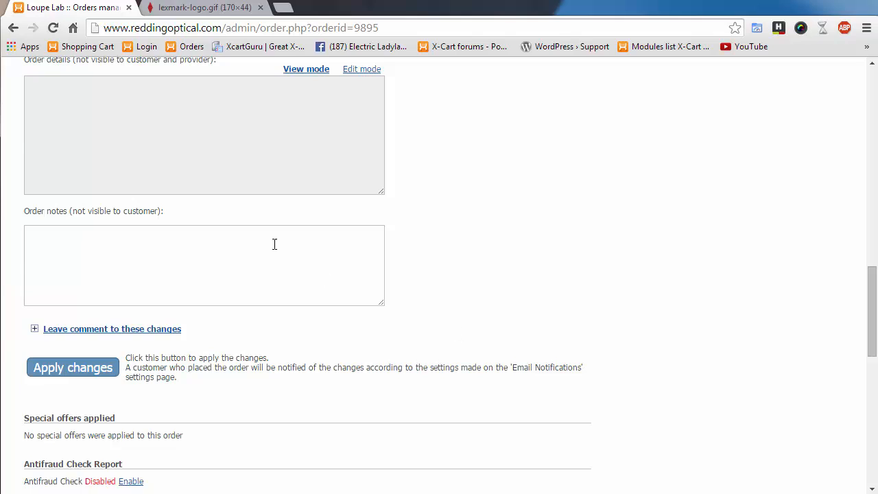
{"action": "scroll", "coordinate": [392, 297], "scroll_direction": "up", "scroll_amount": 1}
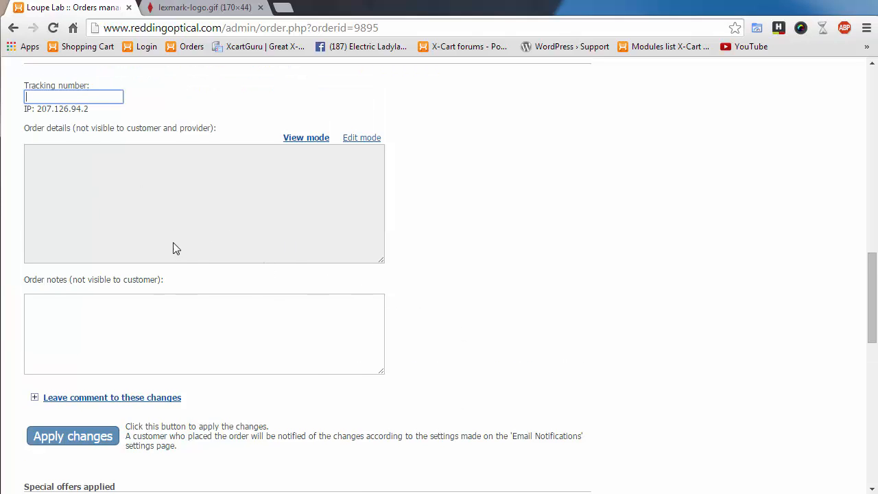
{"action": "left_click", "coordinate": [119, 181]}
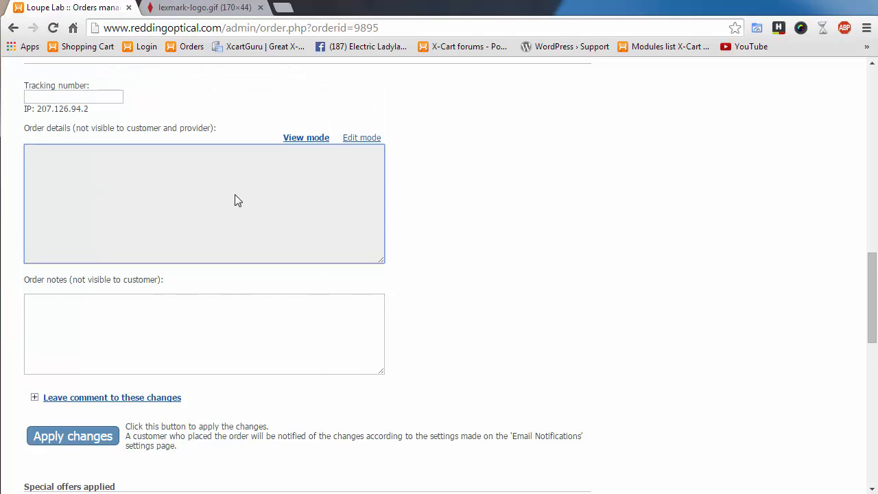
{"action": "left_click_drag", "start_coordinate": [26, 129], "coordinate": [267, 133]}
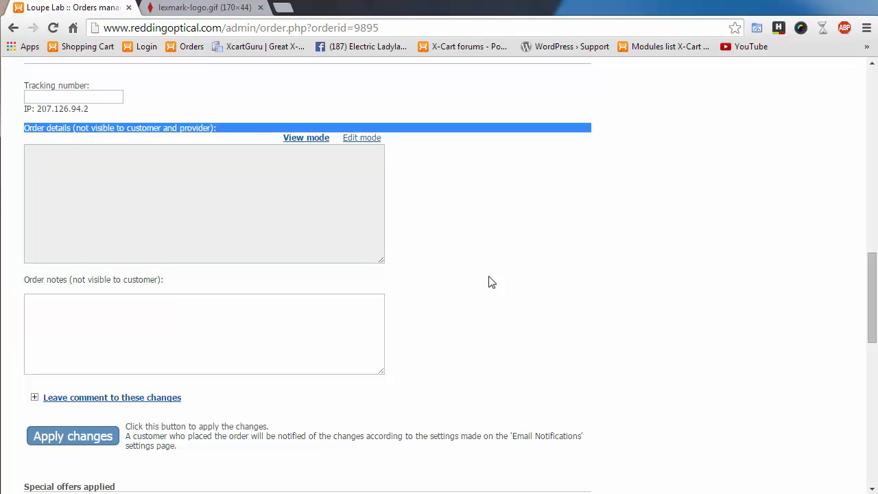
{"action": "left_click", "coordinate": [526, 289]}
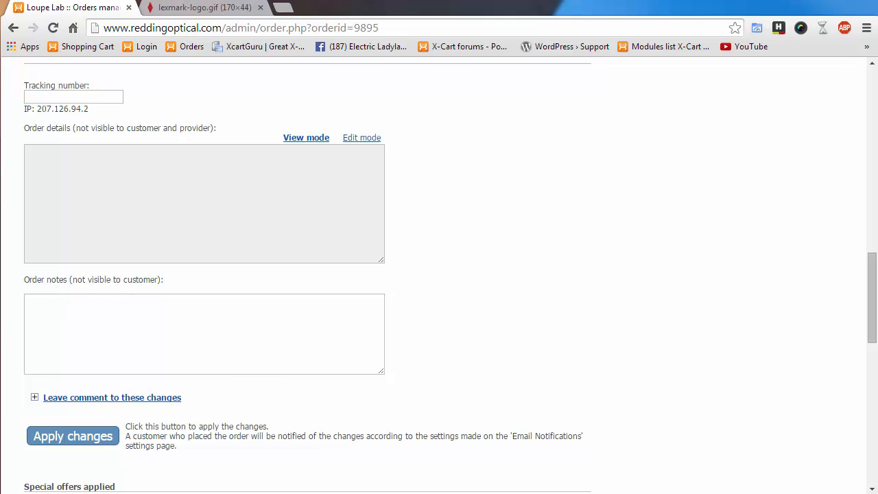
{"action": "scroll", "coordinate": [372, 318], "scroll_direction": "up", "scroll_amount": 4}
{"action": "left_click", "coordinate": [158, 201]}
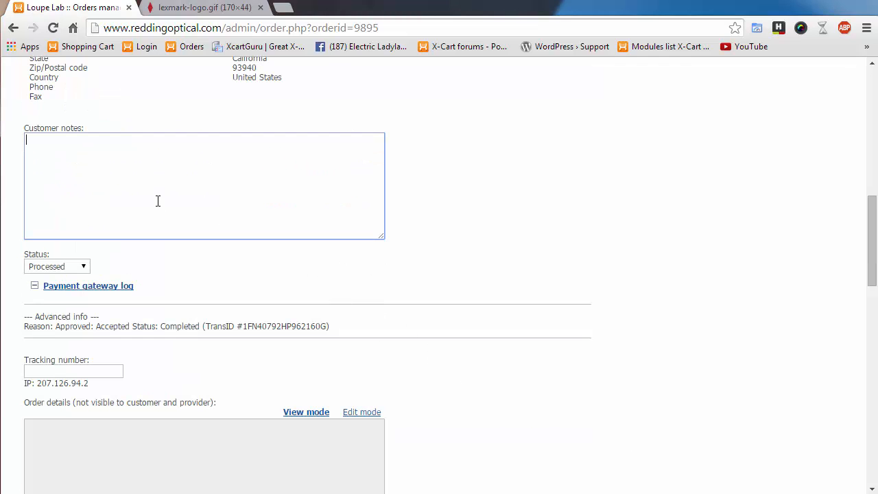
{"action": "left_click_drag", "start_coordinate": [25, 129], "coordinate": [95, 131]}
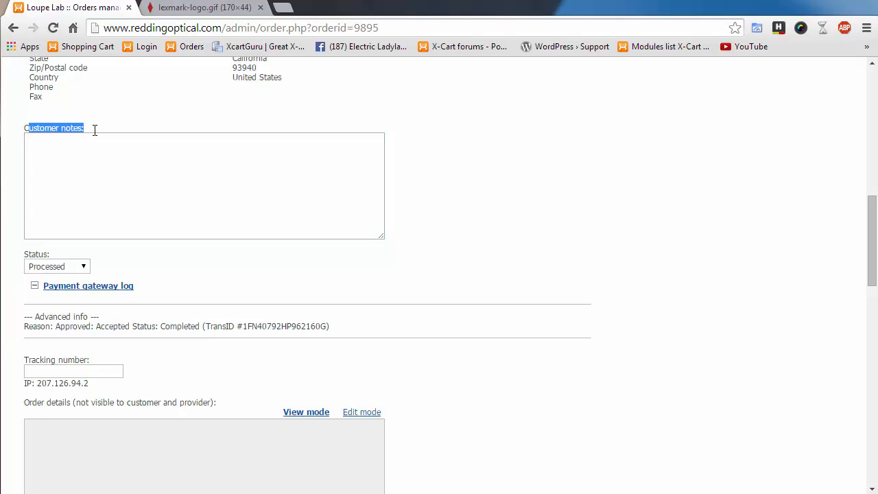
{"action": "left_click", "coordinate": [53, 160]}
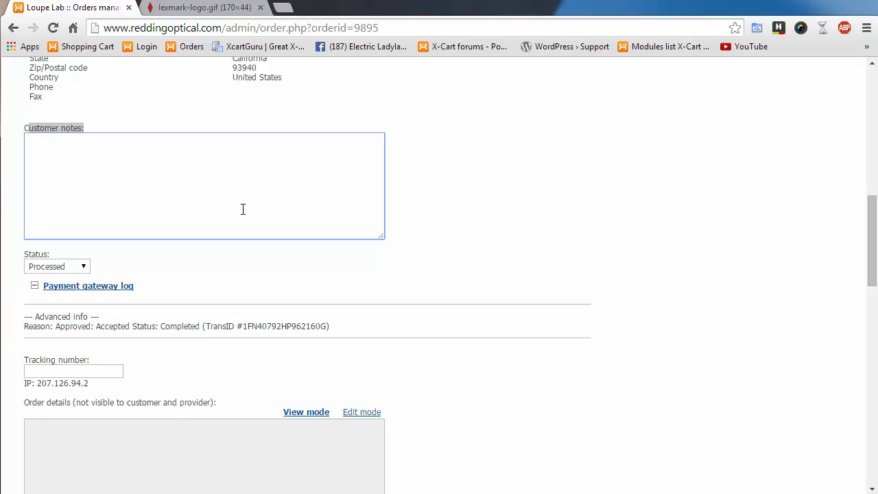
{"action": "scroll", "coordinate": [455, 345], "scroll_direction": "down", "scroll_amount": 4}
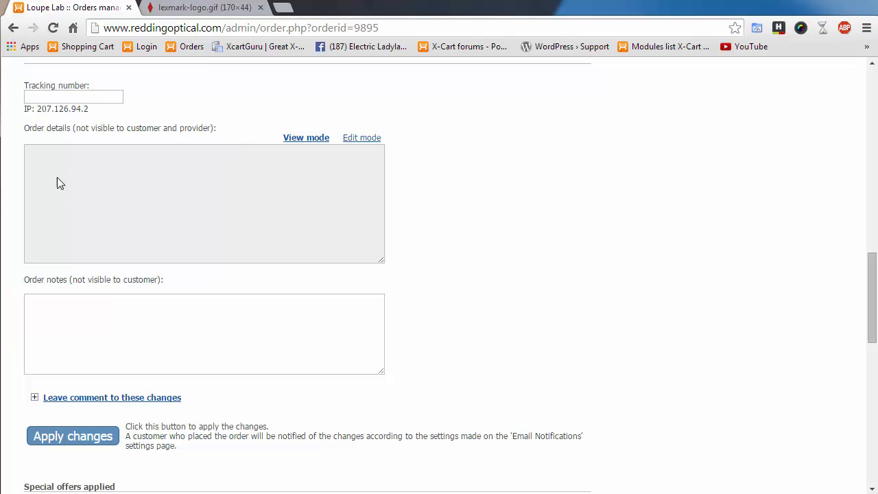
{"action": "left_click", "coordinate": [363, 139]}
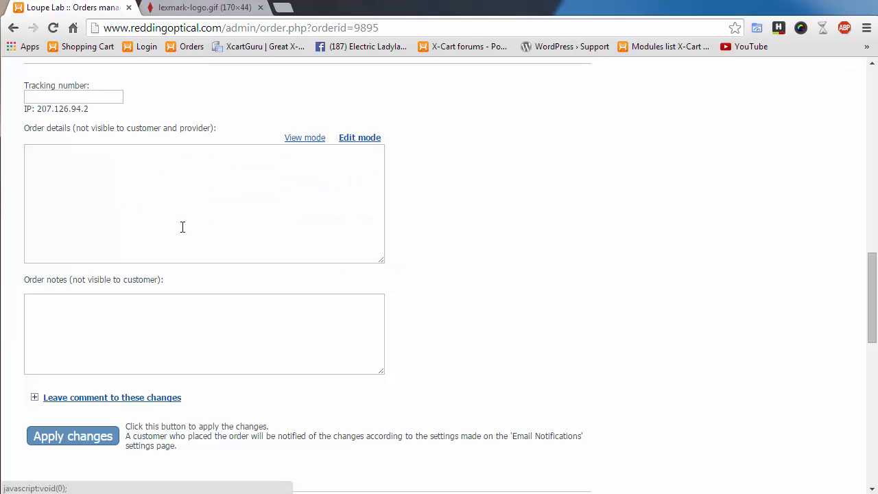
{"action": "left_click", "coordinate": [126, 190]}
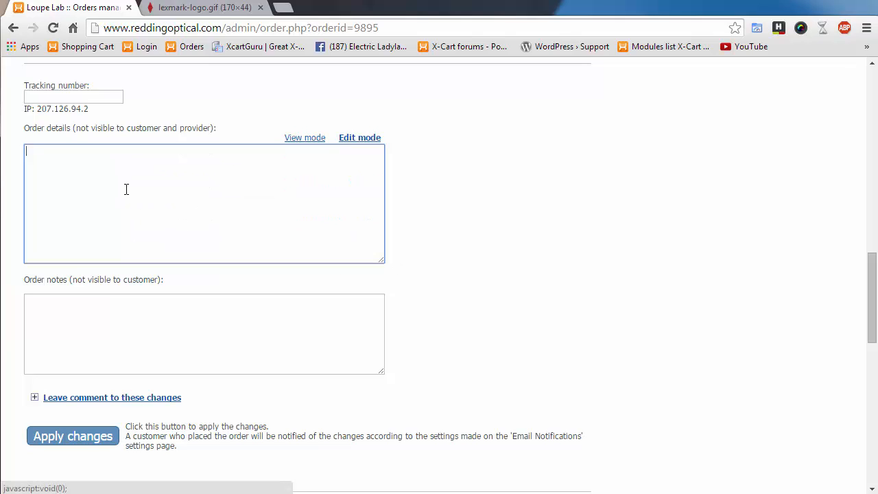
{"action": "left_click", "coordinate": [305, 139]}
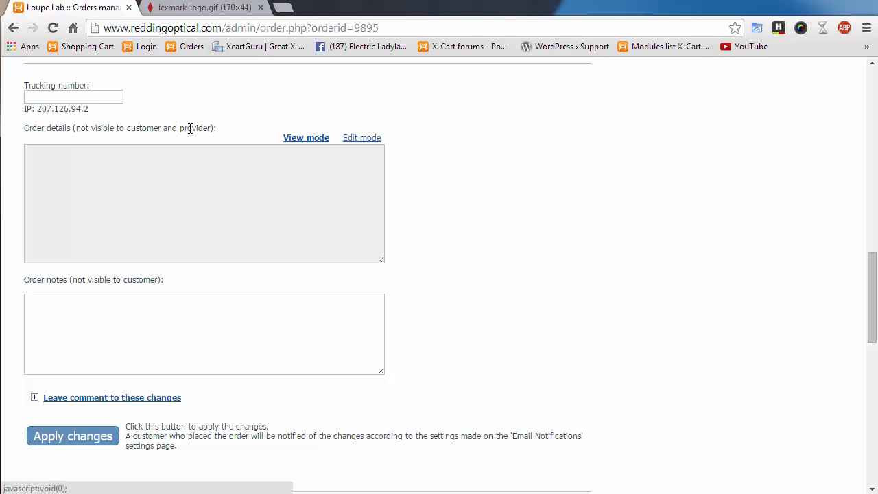
{"action": "left_click_drag", "start_coordinate": [180, 129], "coordinate": [208, 128]}
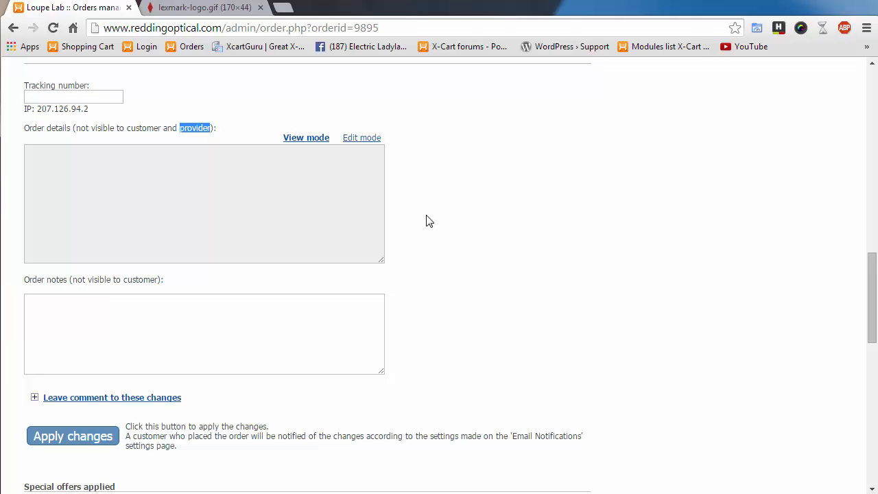
{"action": "scroll", "coordinate": [439, 264], "scroll_direction": "down", "scroll_amount": 1}
{"action": "left_click", "coordinate": [197, 260]}
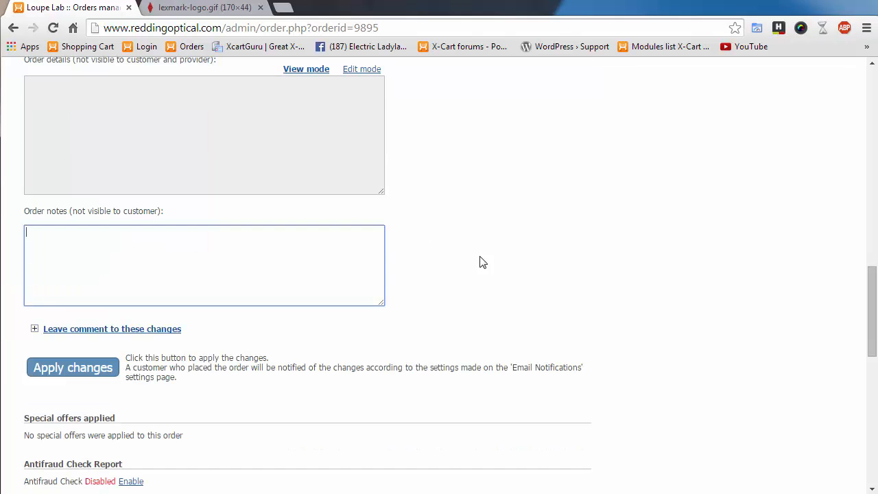
{"action": "scroll", "coordinate": [490, 278], "scroll_direction": "up", "scroll_amount": 5}
{"action": "left_click", "coordinate": [184, 187]}
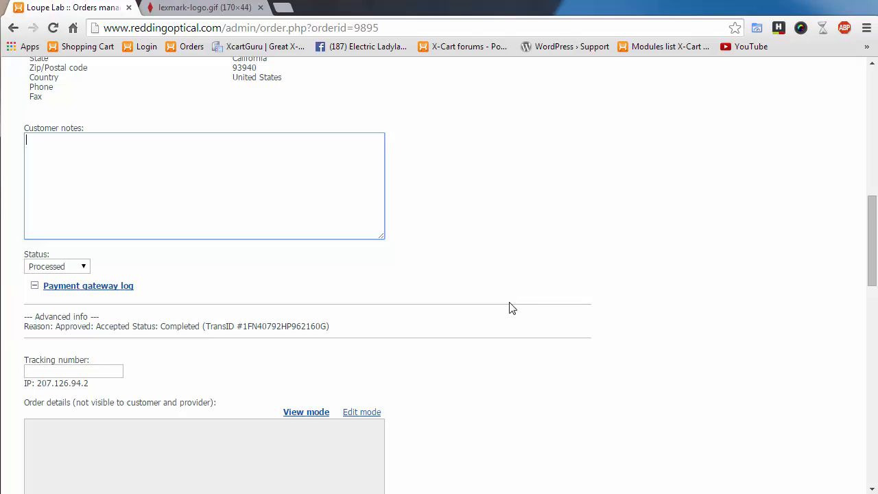
{"action": "scroll", "coordinate": [511, 308], "scroll_direction": "down", "scroll_amount": 6}
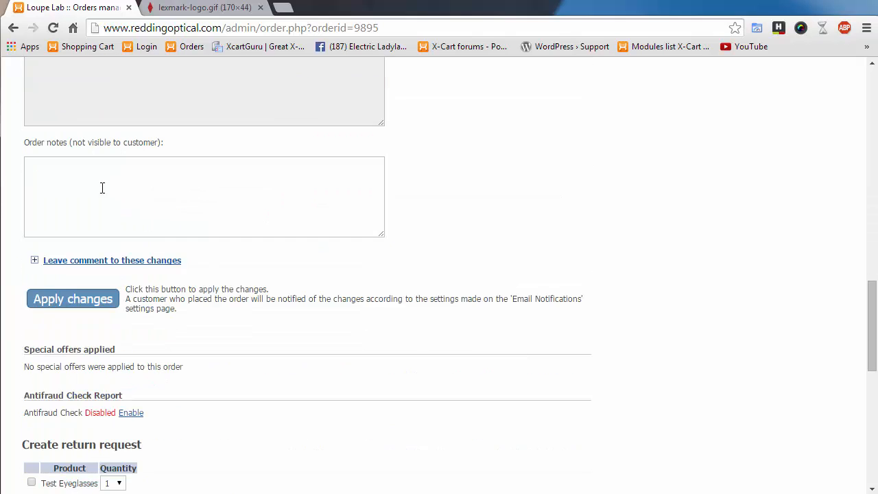
{"action": "left_click", "coordinate": [117, 189]}
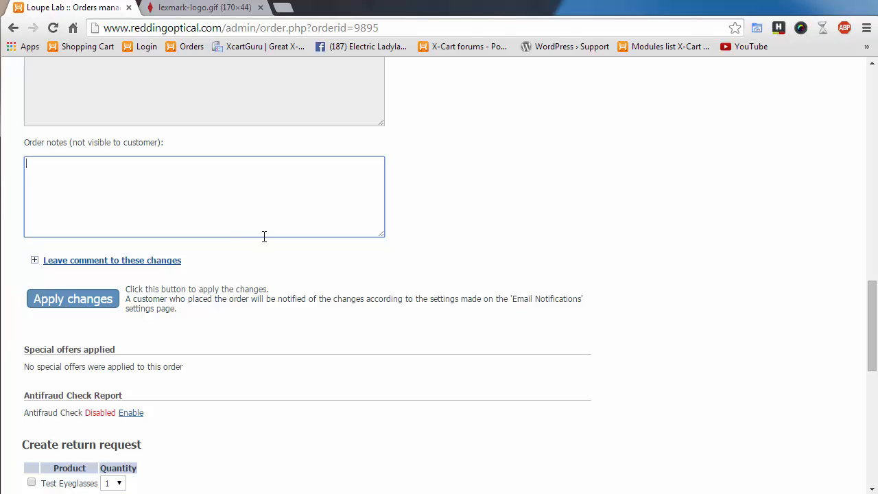
{"action": "scroll", "coordinate": [410, 316], "scroll_direction": "up", "scroll_amount": 1}
{"action": "scroll", "coordinate": [409, 316], "scroll_direction": "down", "scroll_amount": 3}
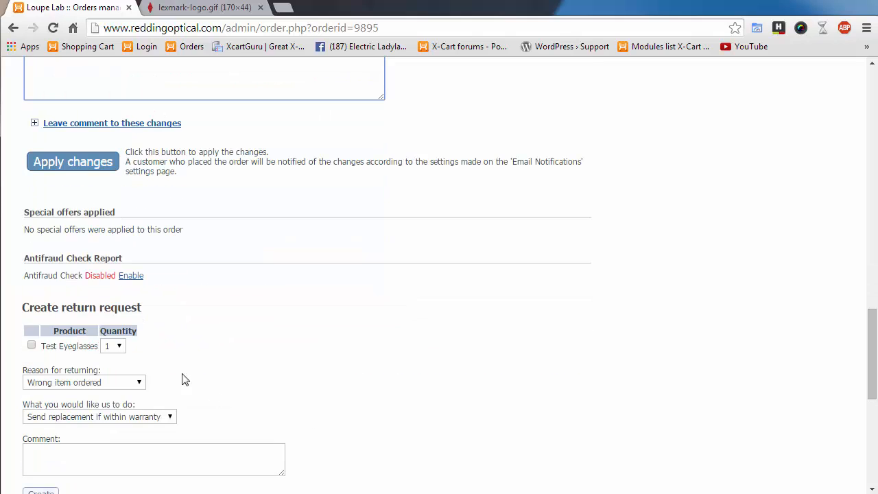
{"action": "scroll", "coordinate": [312, 368], "scroll_direction": "down", "scroll_amount": 1}
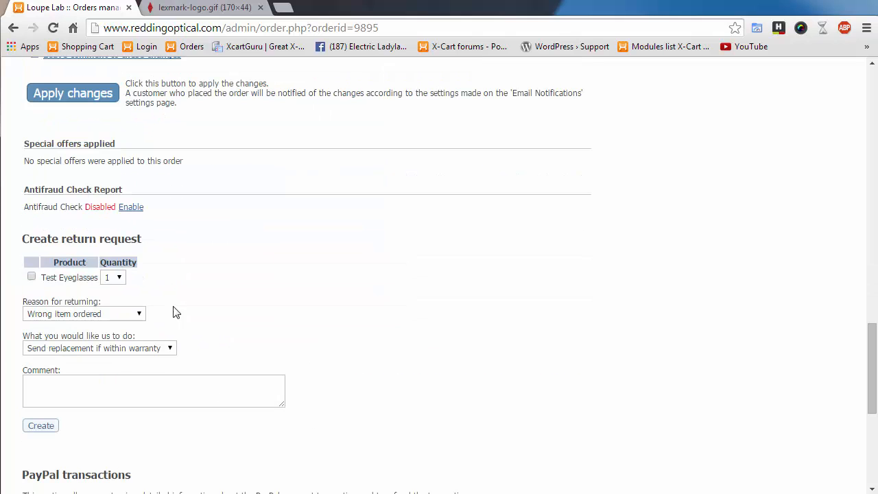
{"action": "left_click_drag", "start_coordinate": [25, 190], "coordinate": [161, 188]}
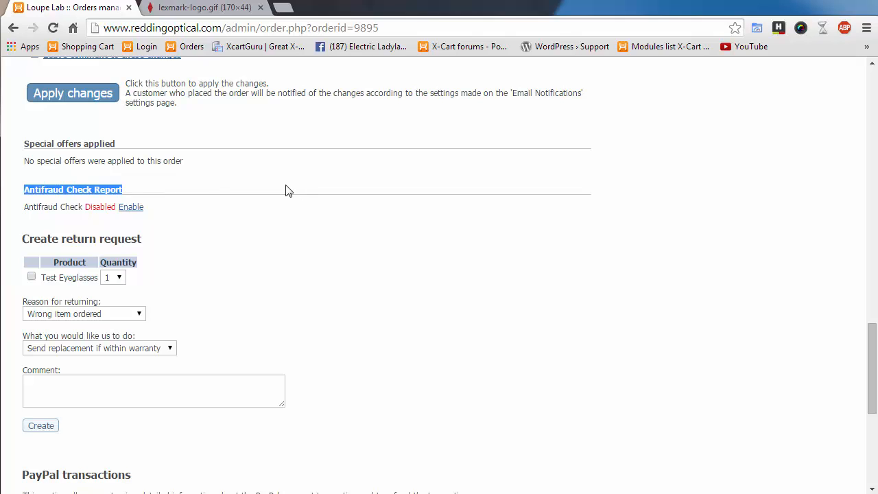
{"action": "left_click", "coordinate": [92, 192]}
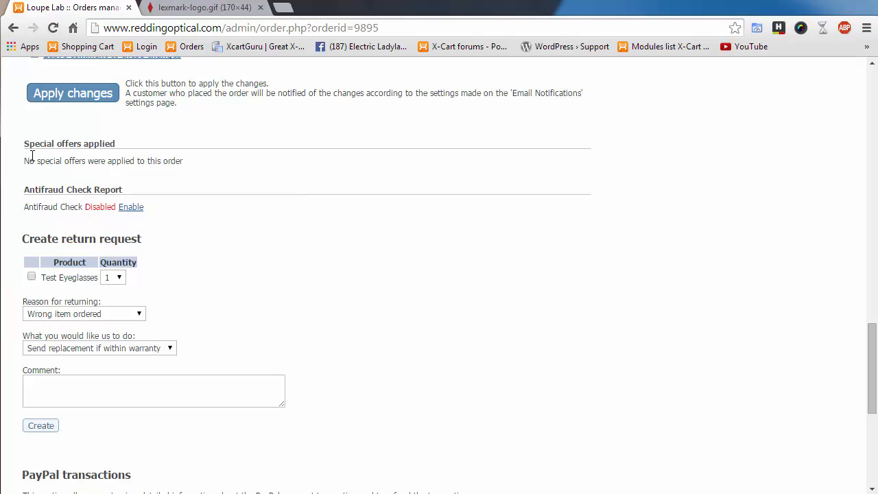
{"action": "left_click_drag", "start_coordinate": [30, 146], "coordinate": [126, 140]}
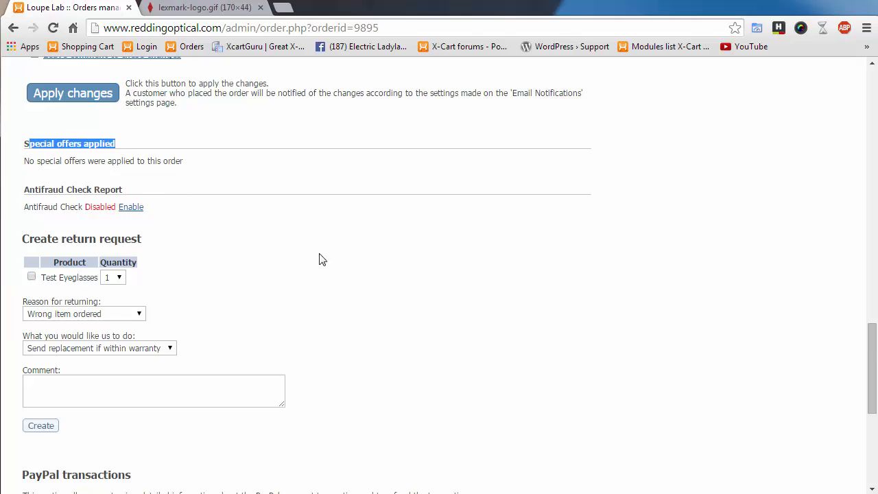
{"action": "scroll", "coordinate": [320, 257], "scroll_direction": "down", "scroll_amount": 2}
{"action": "scroll", "coordinate": [319, 308], "scroll_direction": "down", "scroll_amount": 2}
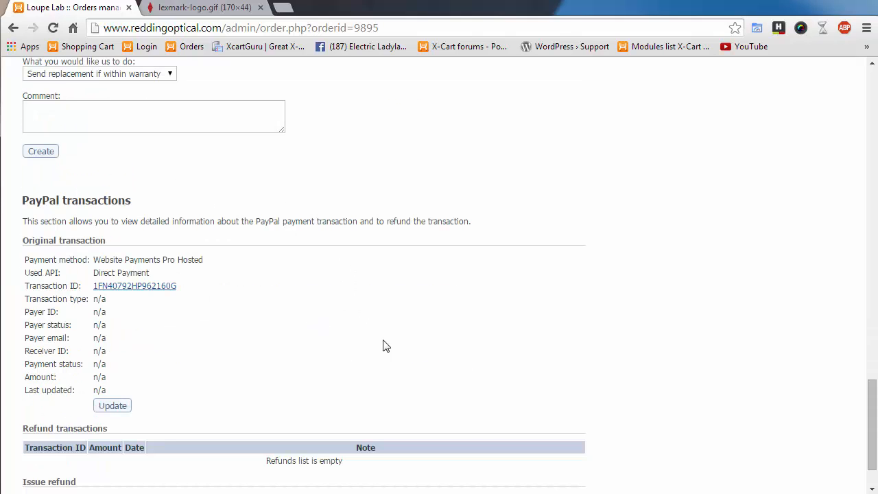
{"action": "scroll", "coordinate": [412, 348], "scroll_direction": "down", "scroll_amount": 1}
{"action": "scroll", "coordinate": [344, 373], "scroll_direction": "up", "scroll_amount": 2}
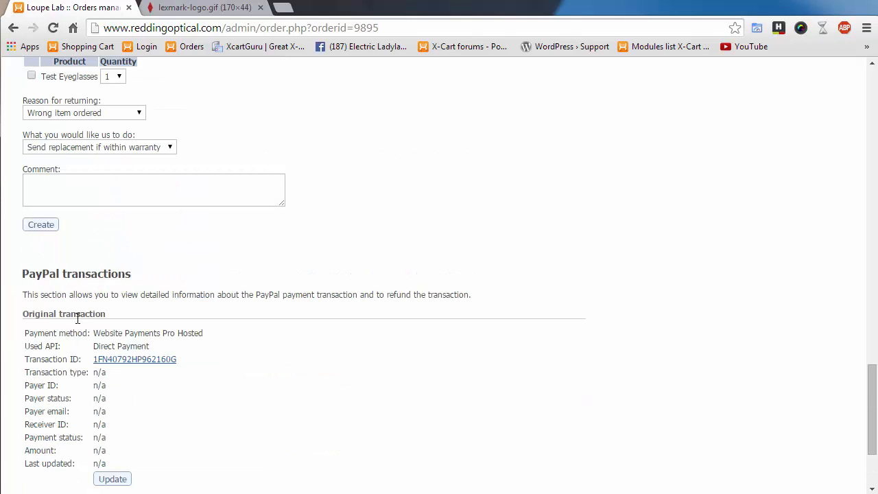
{"action": "scroll", "coordinate": [391, 405], "scroll_direction": "up", "scroll_amount": 1}
{"action": "scroll", "coordinate": [395, 406], "scroll_direction": "up", "scroll_amount": 2}
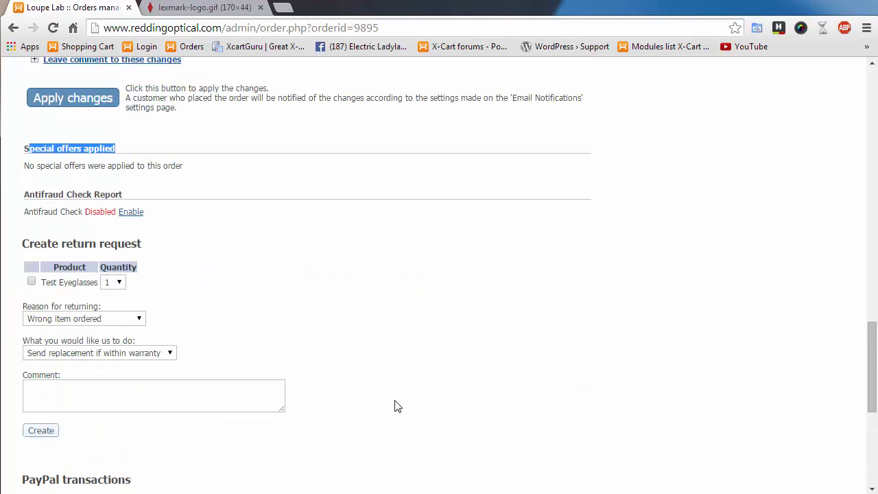
{"action": "scroll", "coordinate": [424, 355], "scroll_direction": "up", "scroll_amount": 15}
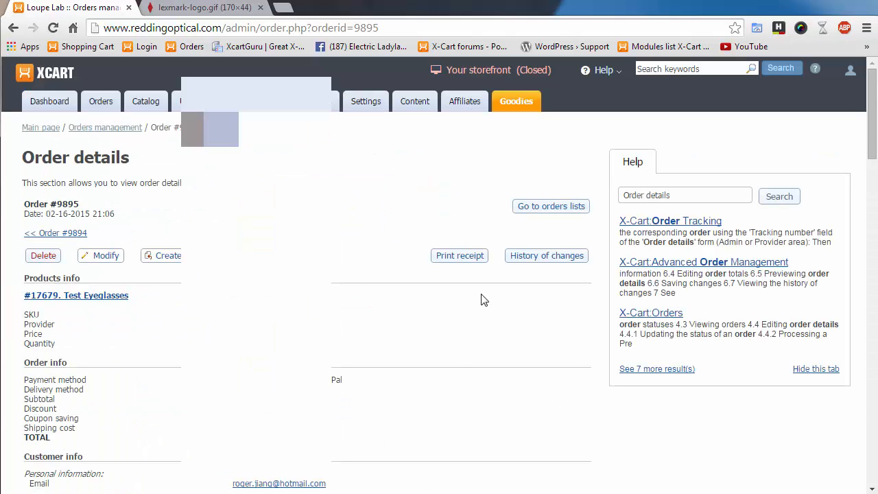
- Open order #9895's printable receipt and review it, highlighting the prescription values and heading
{"action": "left_click", "coordinate": [446, 256]}
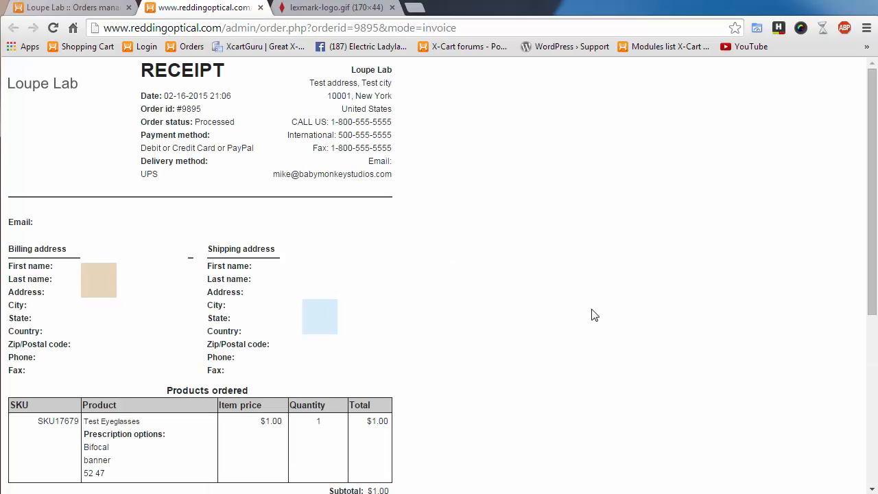
{"action": "scroll", "coordinate": [595, 315], "scroll_direction": "down", "scroll_amount": 4}
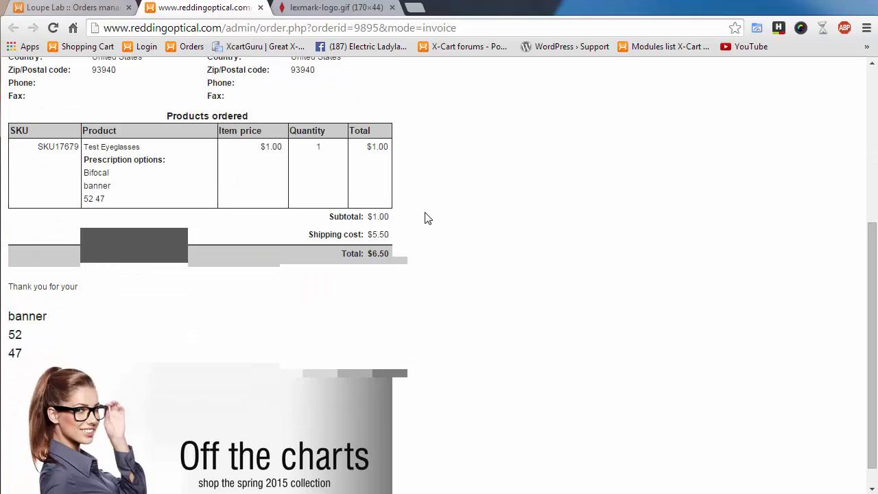
{"action": "scroll", "coordinate": [427, 218], "scroll_direction": "down", "scroll_amount": 1}
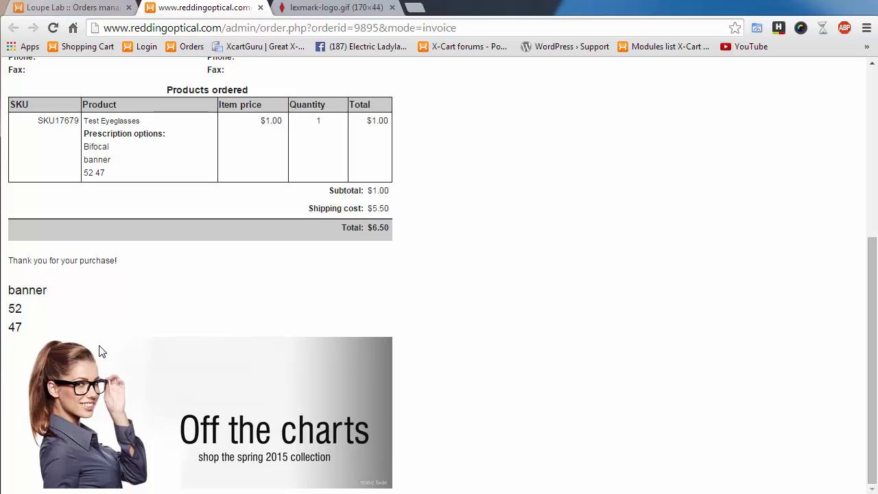
{"action": "left_click_drag", "start_coordinate": [8, 308], "coordinate": [42, 321]}
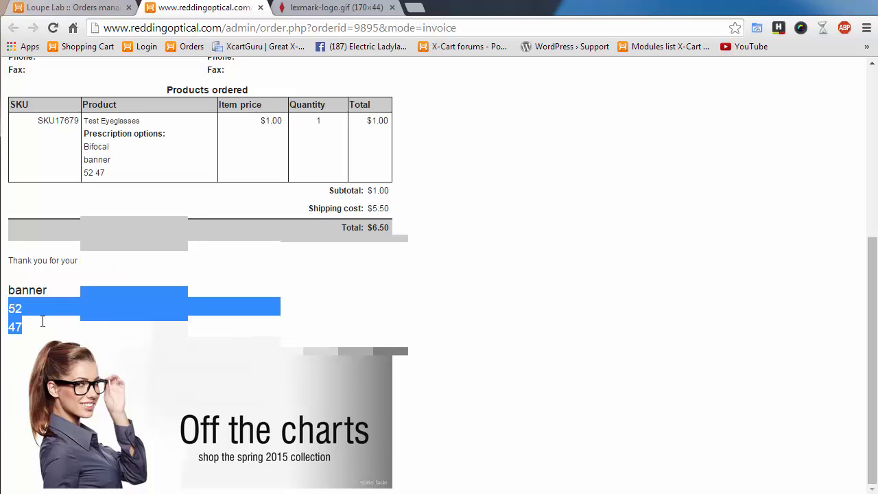
{"action": "left_click_drag", "start_coordinate": [13, 293], "coordinate": [71, 301]}
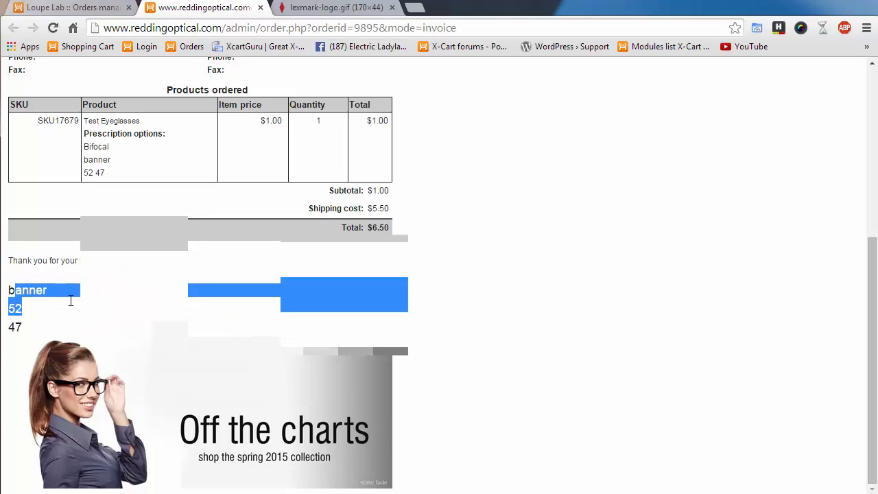
{"action": "left_click", "coordinate": [21, 316]}
{"action": "scroll", "coordinate": [563, 386], "scroll_direction": "up", "scroll_amount": 4}
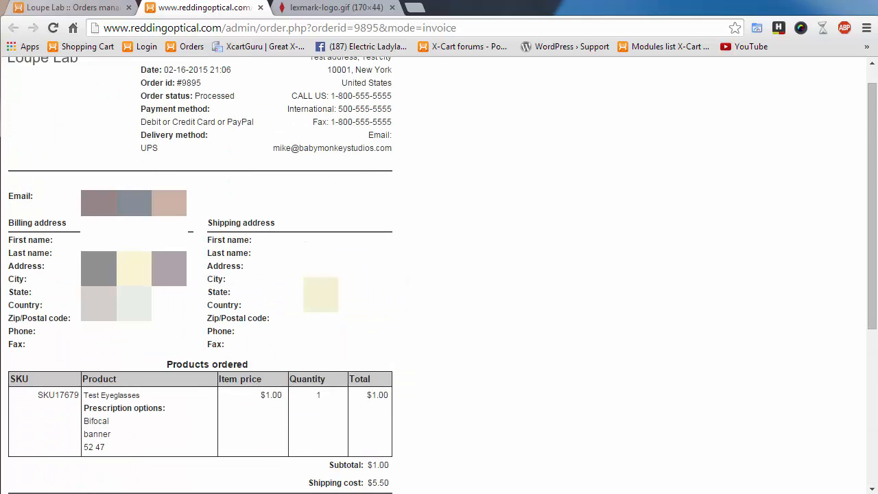
{"action": "scroll", "coordinate": [214, 156], "scroll_direction": "up", "scroll_amount": 1}
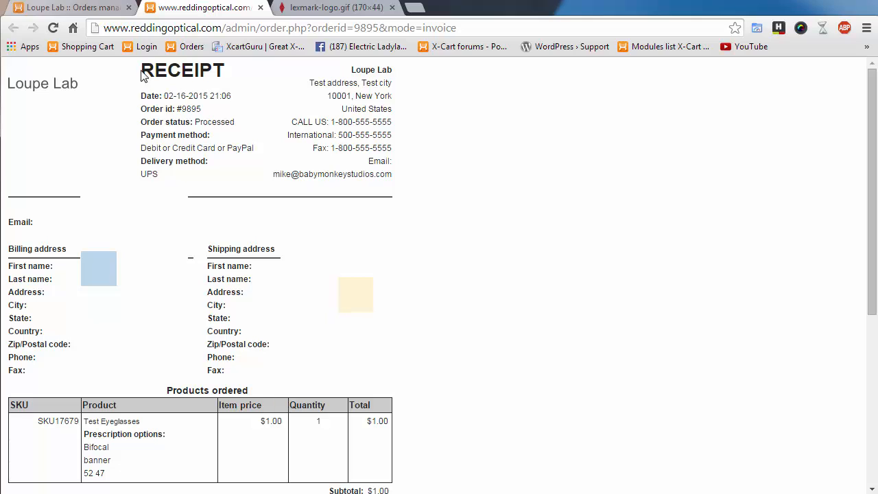
{"action": "left_click_drag", "start_coordinate": [142, 71], "coordinate": [231, 71]}
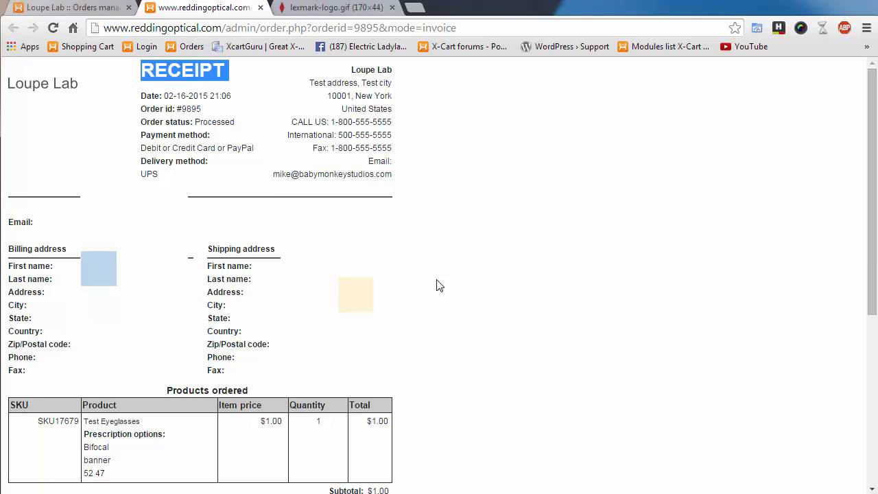
- Visit order #9894, then search all dates to list the nine orders #9887–#9895
{"action": "left_click", "coordinate": [79, 7]}
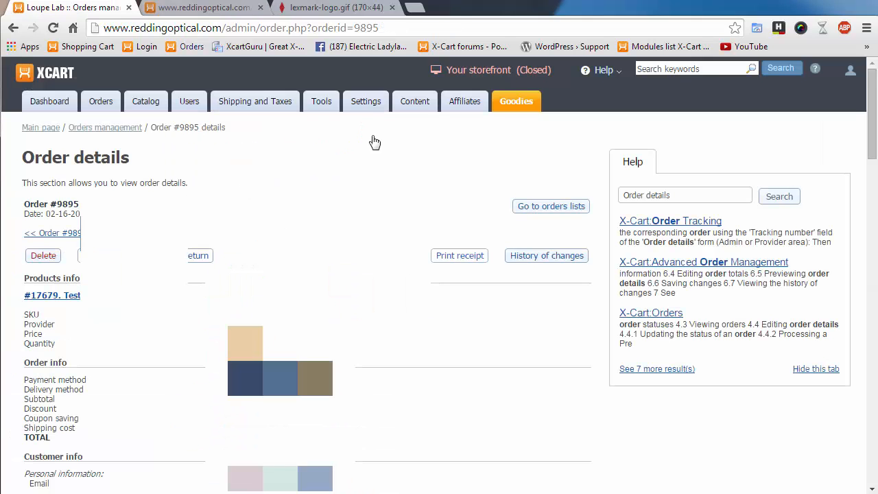
{"action": "left_click", "coordinate": [63, 233]}
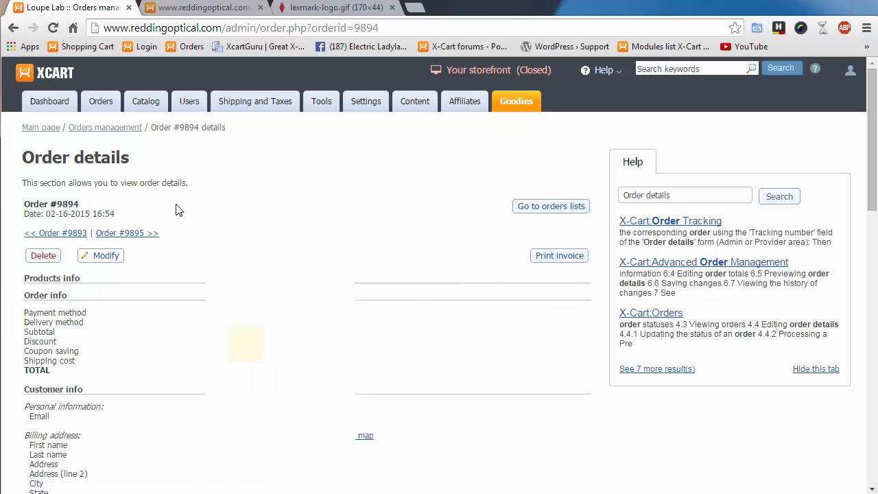
{"action": "left_click", "coordinate": [106, 128]}
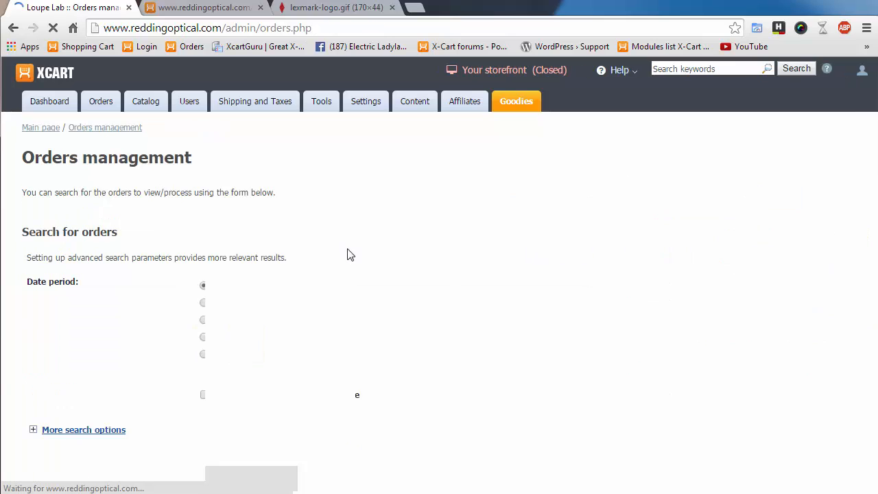
{"action": "scroll", "coordinate": [194, 408], "scroll_direction": "down", "scroll_amount": 2}
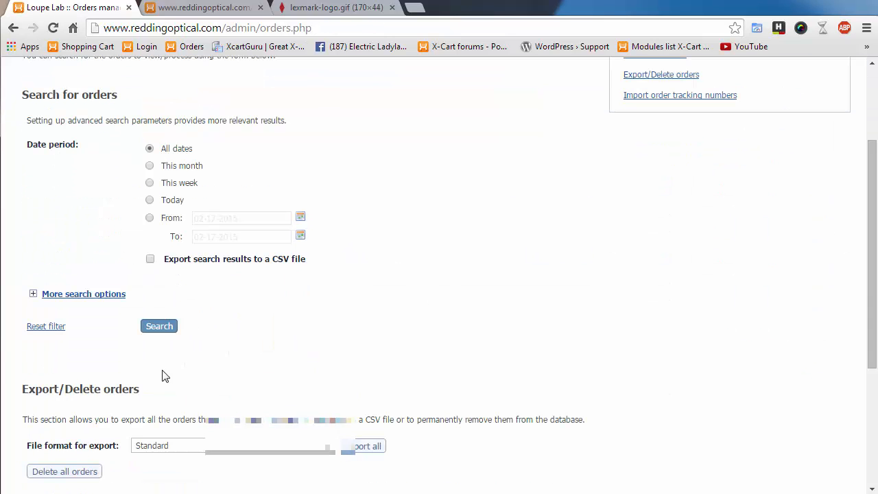
{"action": "left_click", "coordinate": [169, 328]}
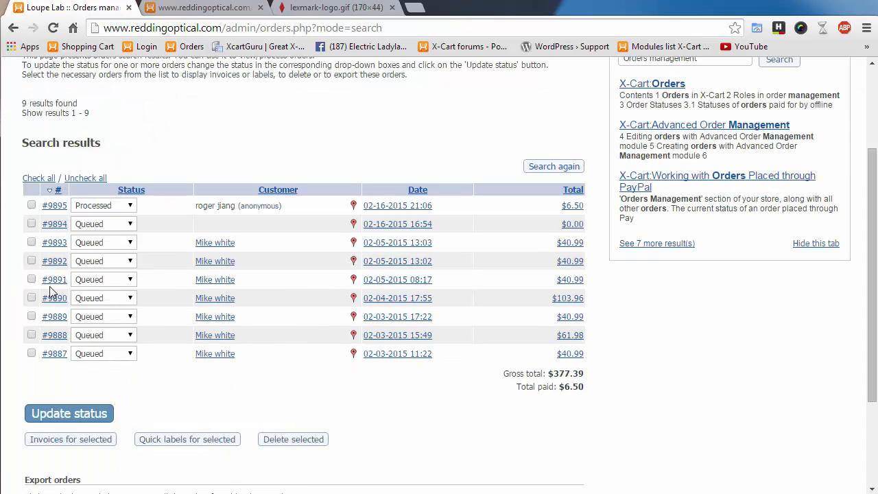
- Select orders #9893, #9892, #9891, #9890, #9889 and #9888
{"action": "left_click", "coordinate": [33, 243]}
{"action": "left_click", "coordinate": [33, 262]}
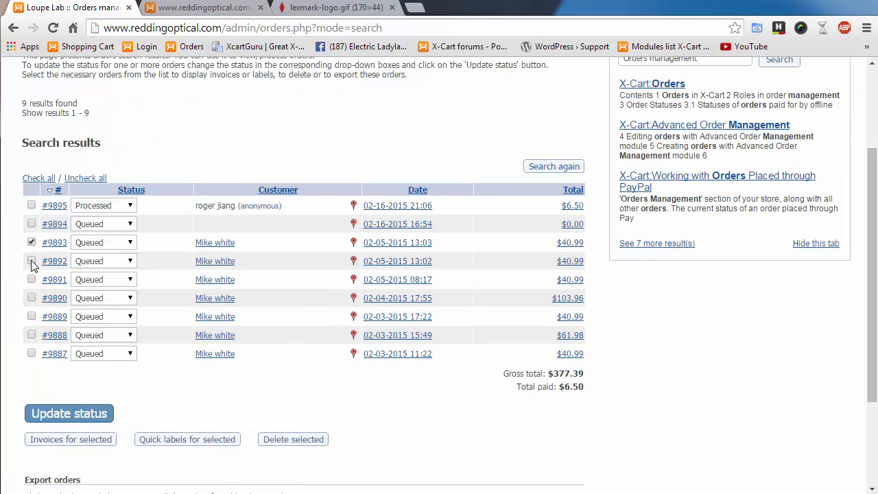
{"action": "left_click", "coordinate": [32, 298]}
{"action": "left_click", "coordinate": [32, 279]}
{"action": "left_click", "coordinate": [32, 316]}
{"action": "left_click", "coordinate": [31, 335]}
- Open the combined invoices for the selected orders, review them, and return to the results
{"action": "left_click", "coordinate": [81, 447]}
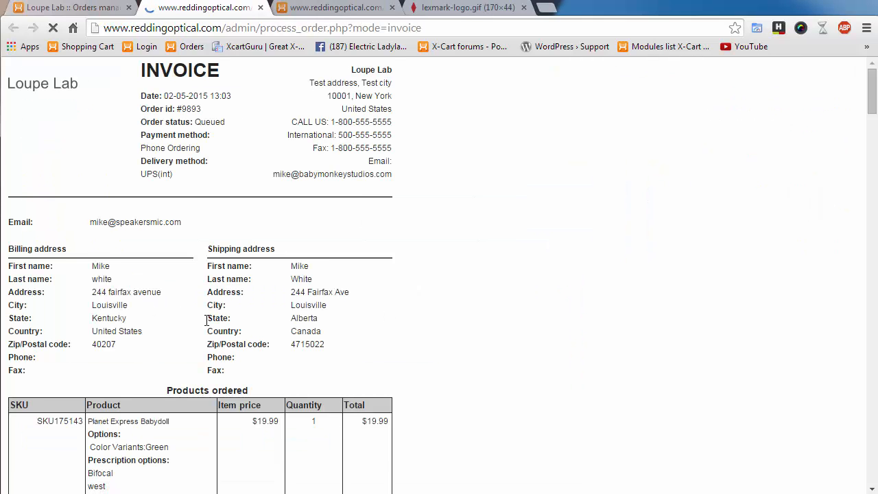
{"action": "scroll", "coordinate": [204, 332], "scroll_direction": "down", "scroll_amount": 4}
{"action": "scroll", "coordinate": [203, 331], "scroll_direction": "down", "scroll_amount": 20}
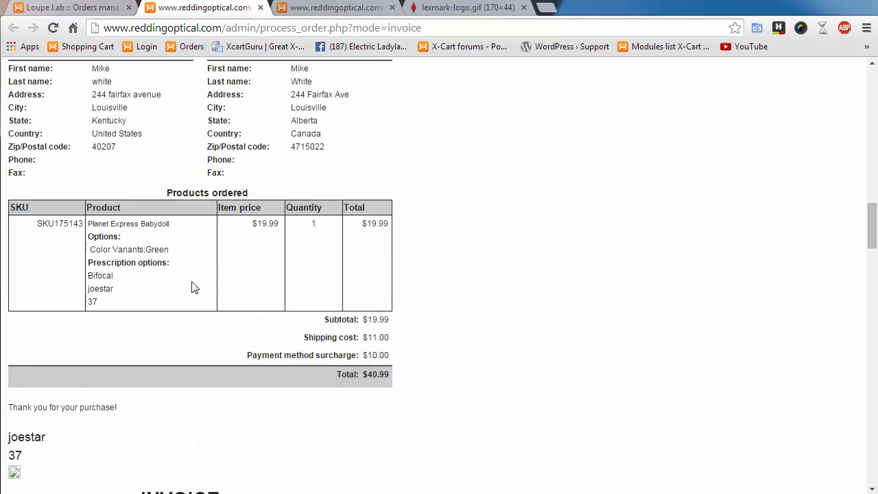
{"action": "scroll", "coordinate": [195, 295], "scroll_direction": "down", "scroll_amount": 6}
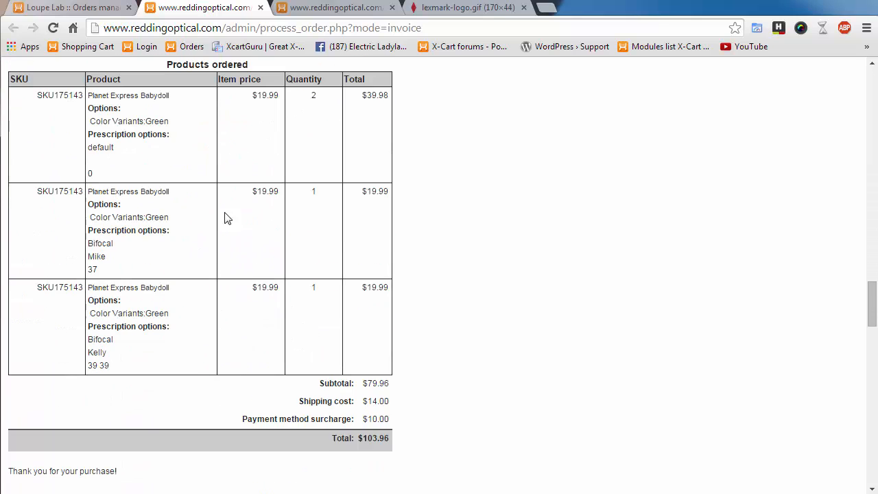
{"action": "left_click", "coordinate": [88, 8]}
{"action": "scroll", "coordinate": [315, 401], "scroll_direction": "down", "scroll_amount": 3}
{"action": "scroll", "coordinate": [315, 419], "scroll_direction": "up", "scroll_amount": 2}
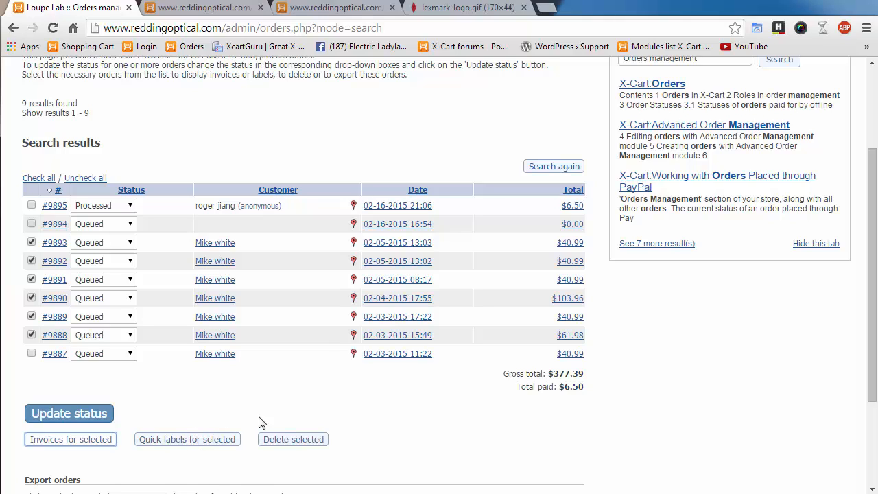
- Generate quick shipping labels for orders #9893–#9888, check their addresses, then return to results
{"action": "left_click", "coordinate": [201, 442]}
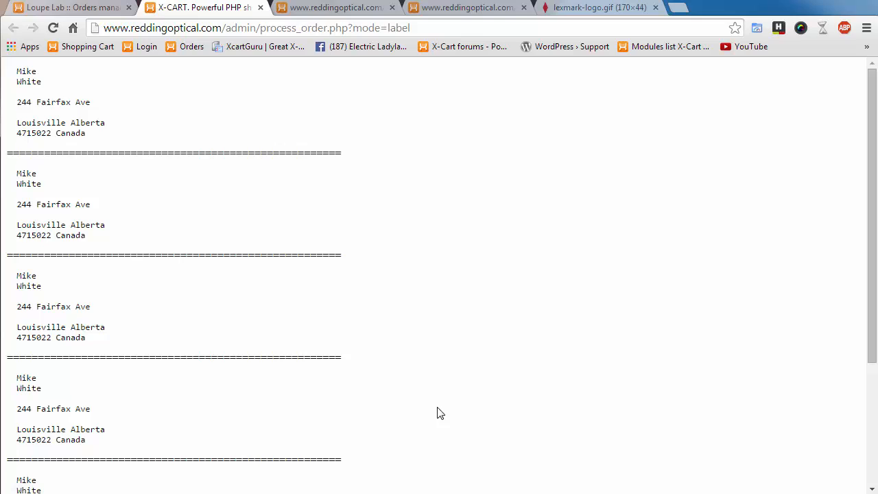
{"action": "left_click_drag", "start_coordinate": [16, 69], "coordinate": [165, 130]}
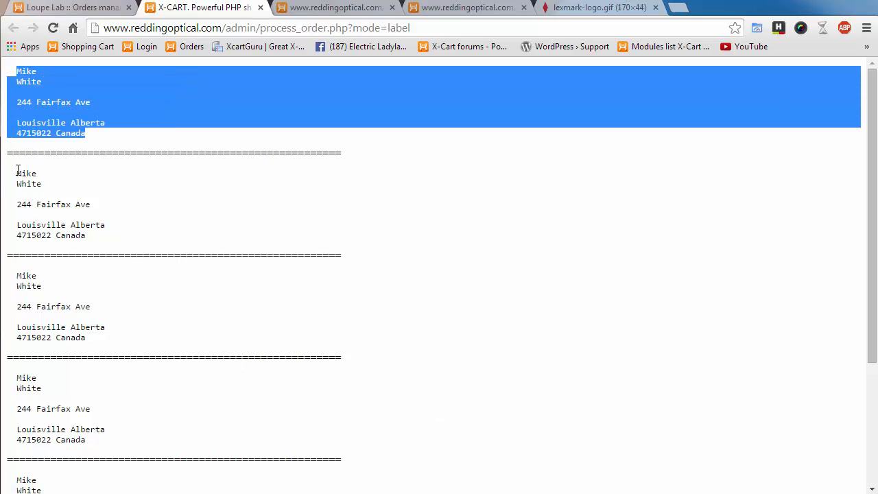
{"action": "left_click_drag", "start_coordinate": [17, 172], "coordinate": [190, 238]}
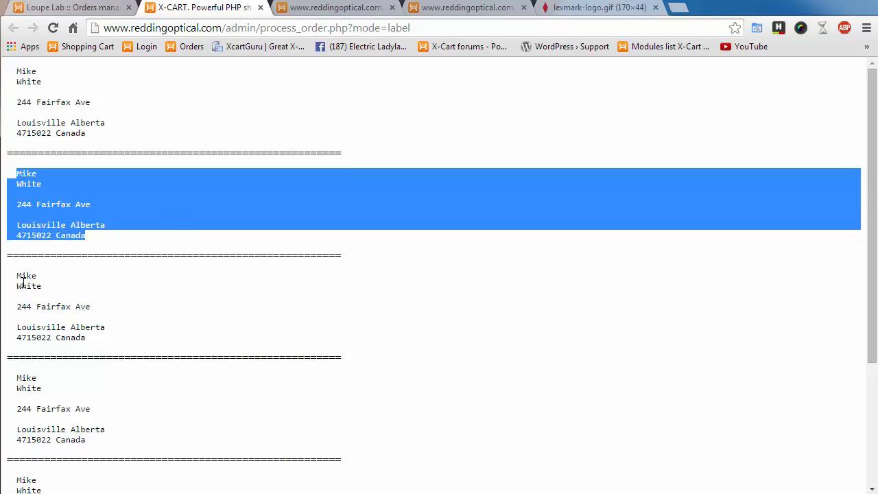
{"action": "left_click_drag", "start_coordinate": [18, 281], "coordinate": [144, 336]}
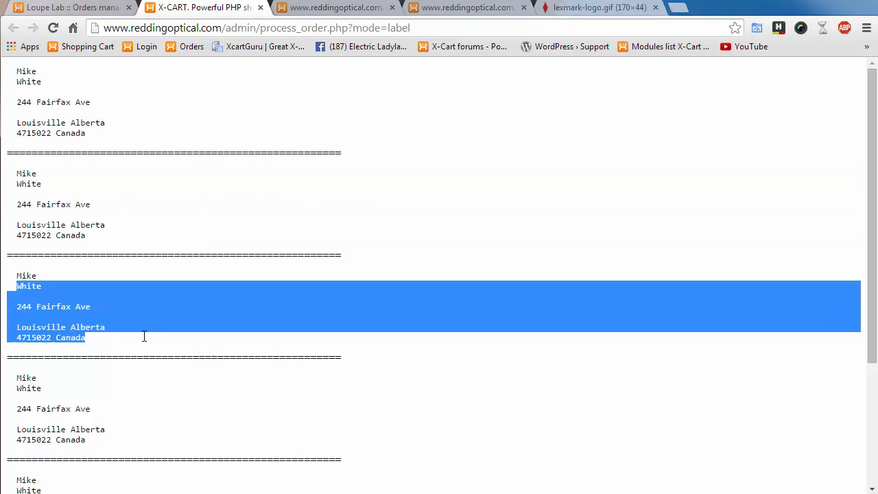
{"action": "left_click", "coordinate": [133, 299]}
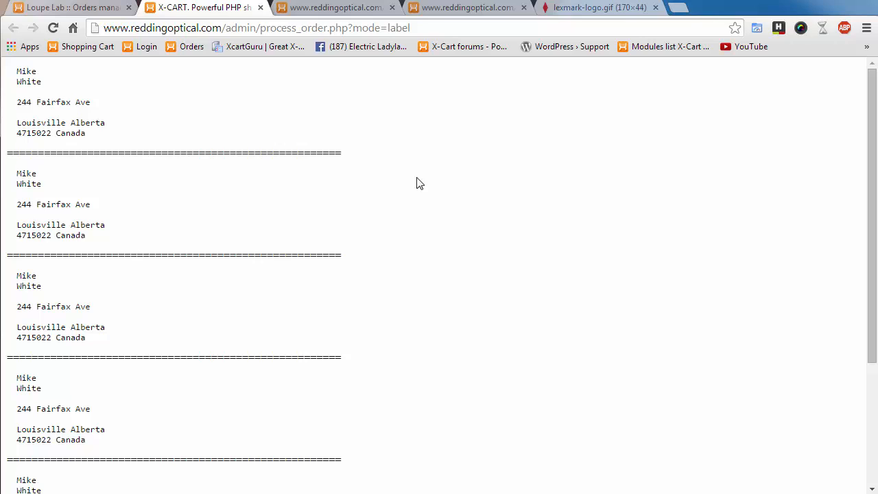
{"action": "left_click", "coordinate": [101, 11]}
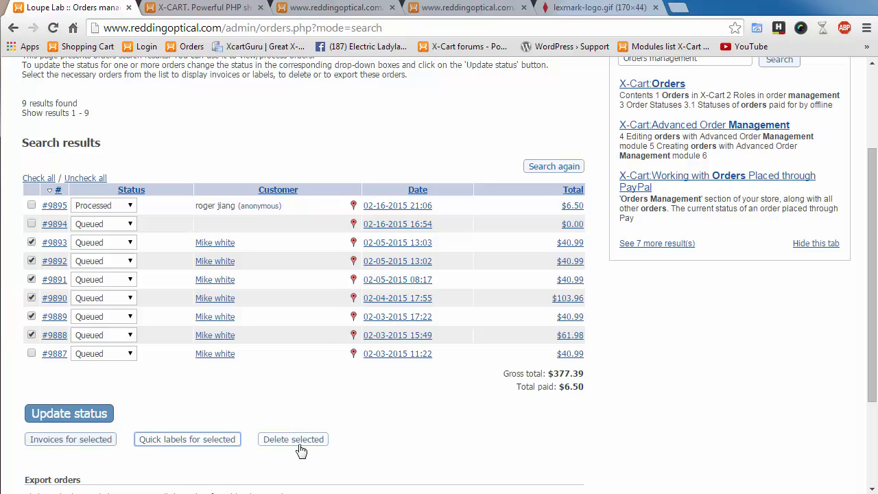
{"action": "scroll", "coordinate": [323, 369], "scroll_direction": "down", "scroll_amount": 3}
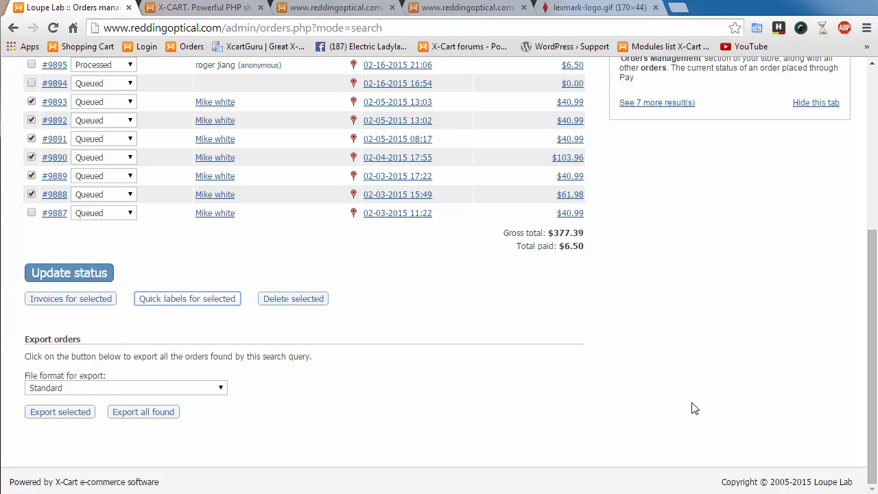
- Re-run the order search across All dates to list all 9 orders ($377.39)
{"action": "scroll", "coordinate": [446, 381], "scroll_direction": "up", "scroll_amount": 2}
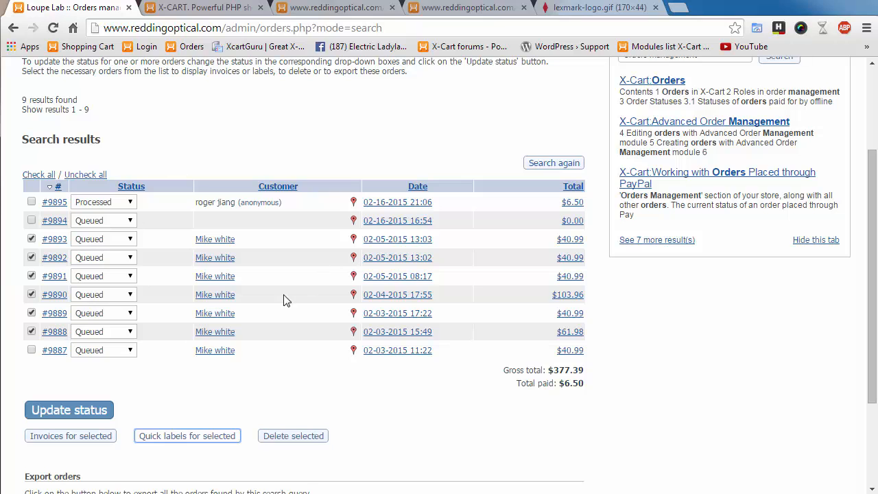
{"action": "scroll", "coordinate": [443, 445], "scroll_direction": "down", "scroll_amount": 2}
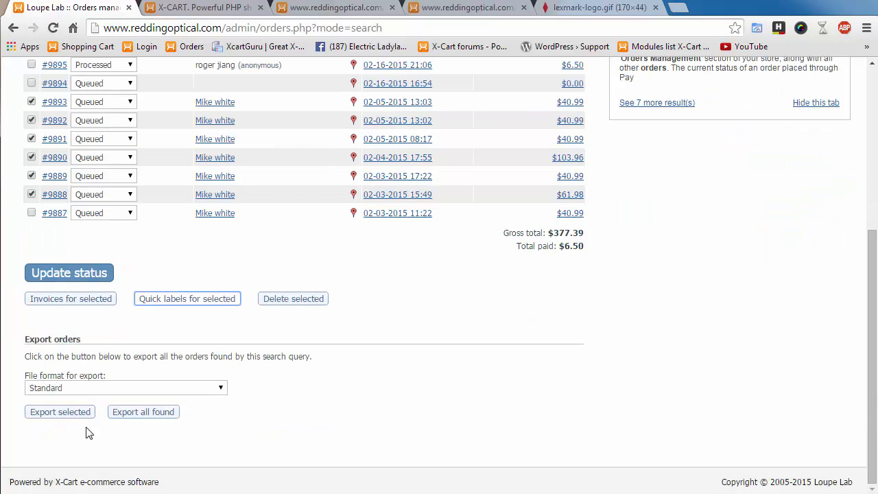
{"action": "scroll", "coordinate": [446, 382], "scroll_direction": "up", "scroll_amount": 4}
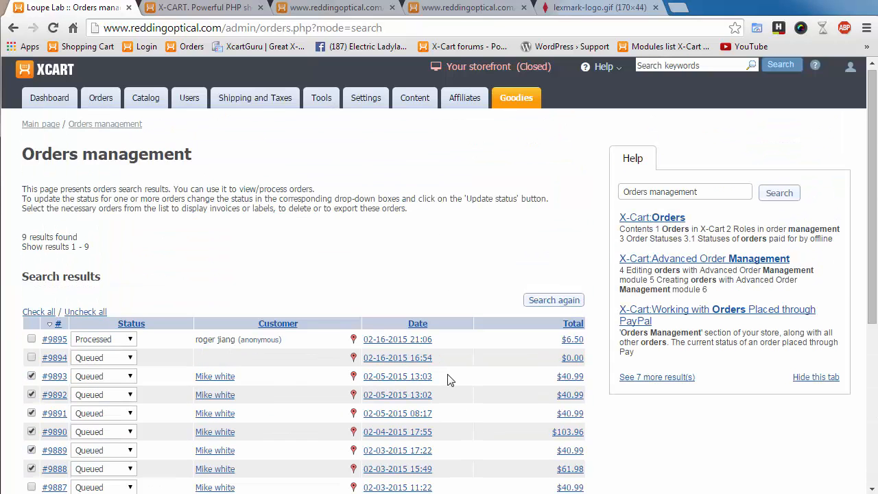
{"action": "mouse_move", "coordinate": [109, 117]}
{"action": "left_click", "coordinate": [123, 140]}
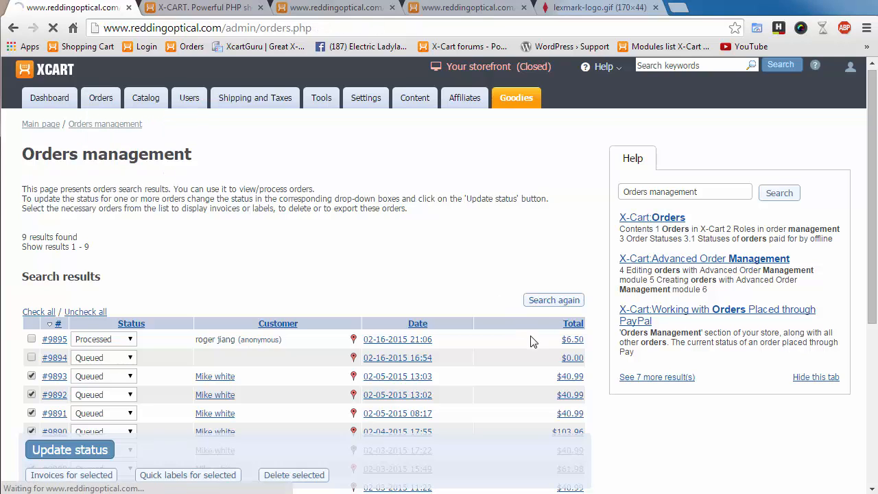
{"action": "scroll", "coordinate": [359, 372], "scroll_direction": "down", "scroll_amount": 3}
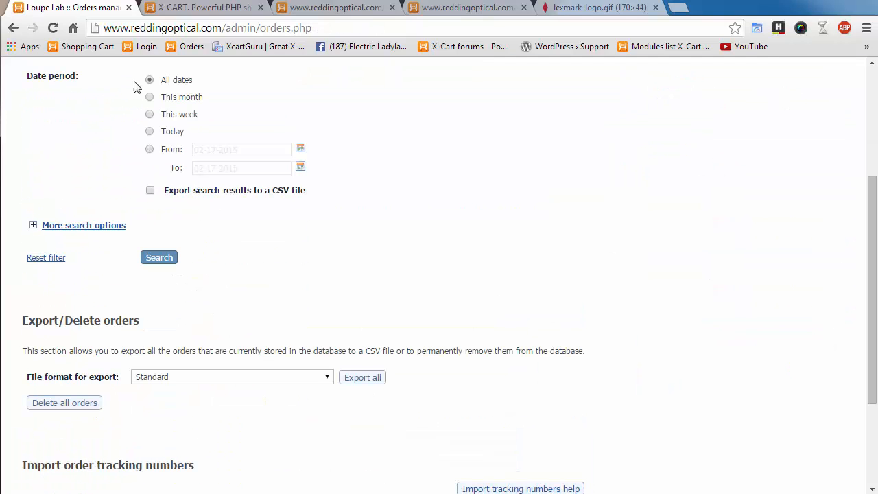
{"action": "left_click", "coordinate": [166, 260]}
{"action": "scroll", "coordinate": [467, 353], "scroll_direction": "down", "scroll_amount": 5}
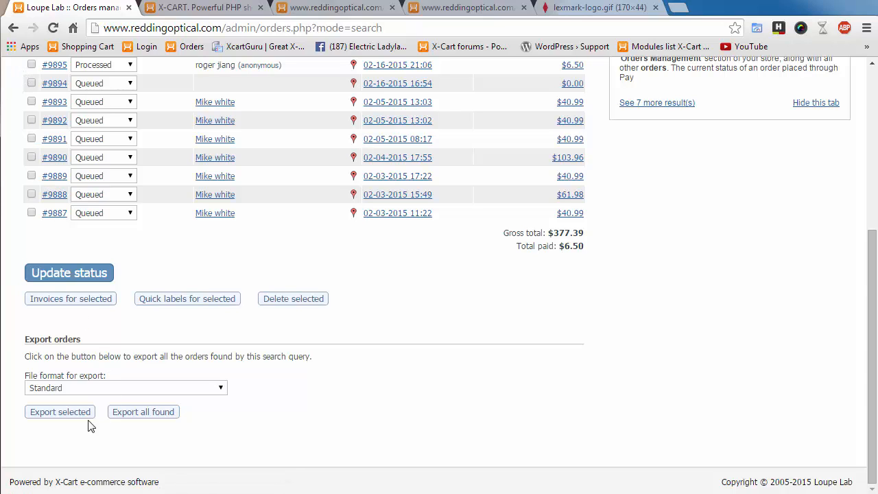
- Keep Standard as the export file format
{"action": "left_click", "coordinate": [219, 388]}
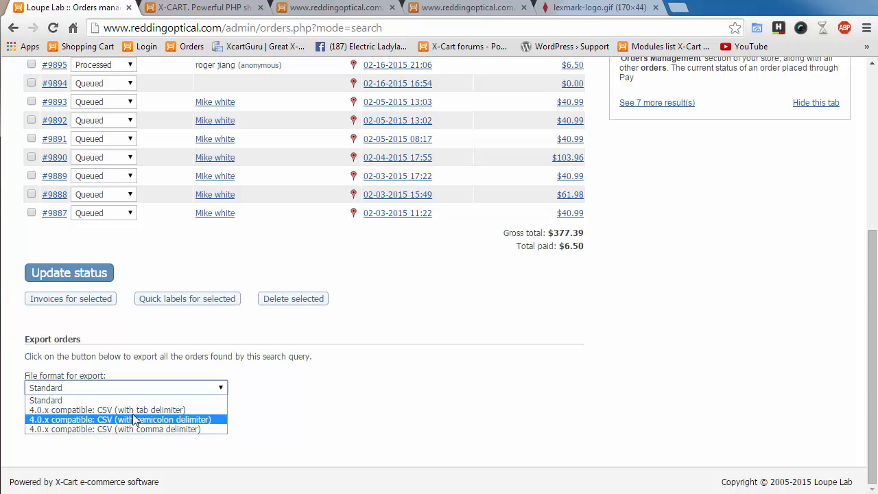
{"action": "left_click", "coordinate": [343, 420]}
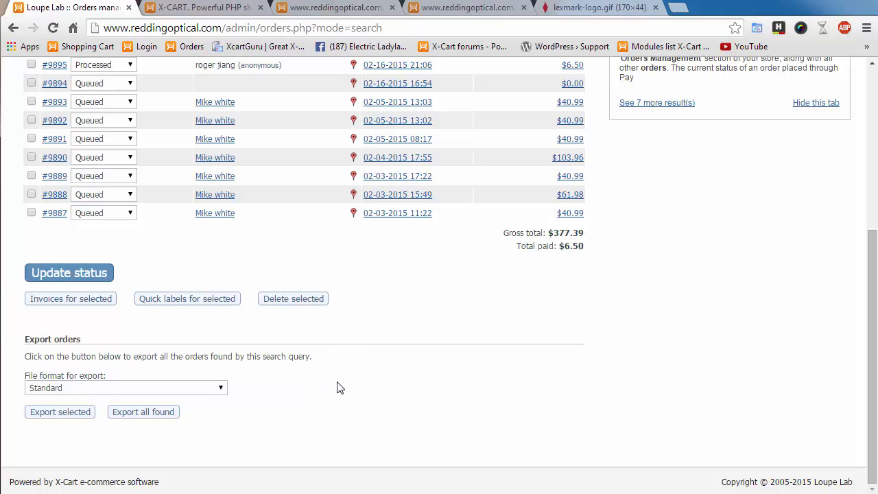
{"action": "scroll", "coordinate": [337, 388], "scroll_direction": "up", "scroll_amount": 3}
{"action": "scroll", "coordinate": [637, 406], "scroll_direction": "down", "scroll_amount": 3}
{"action": "scroll", "coordinate": [113, 271], "scroll_direction": "up", "scroll_amount": 2}
- Tick orders #9893, #9892 and #9891, leaving #9895 unticked
{"action": "left_click", "coordinate": [31, 202]}
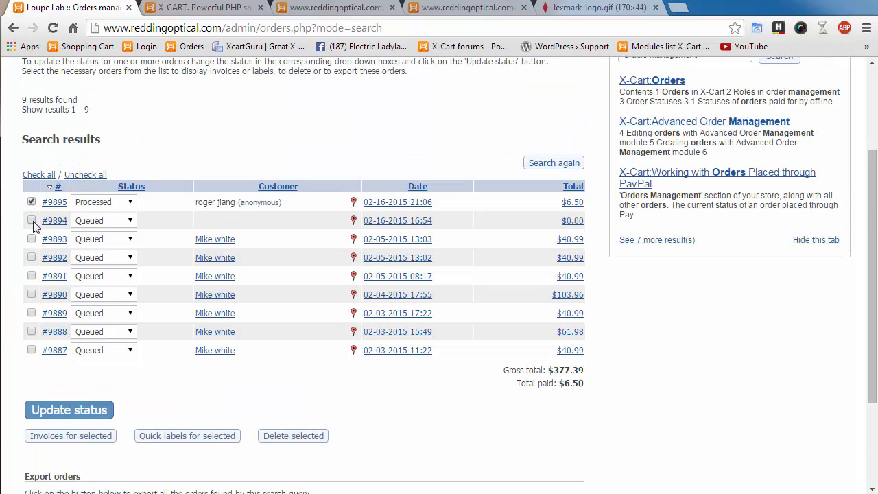
{"action": "left_click", "coordinate": [31, 238]}
{"action": "left_click", "coordinate": [31, 257]}
{"action": "left_click", "coordinate": [31, 202]}
{"action": "left_click", "coordinate": [32, 275]}
{"action": "scroll", "coordinate": [387, 414], "scroll_direction": "down", "scroll_amount": 2}
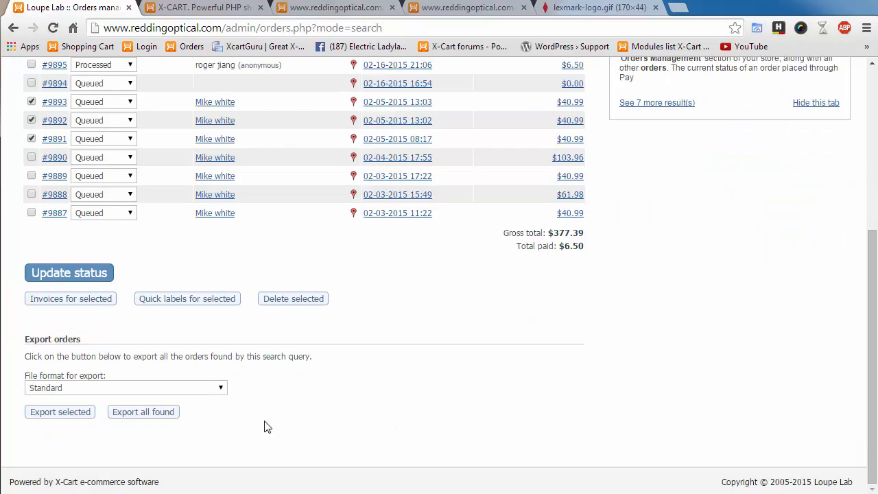
- Choose to export the selected orders with a comma CSV delimiter
{"action": "left_click", "coordinate": [56, 413]}
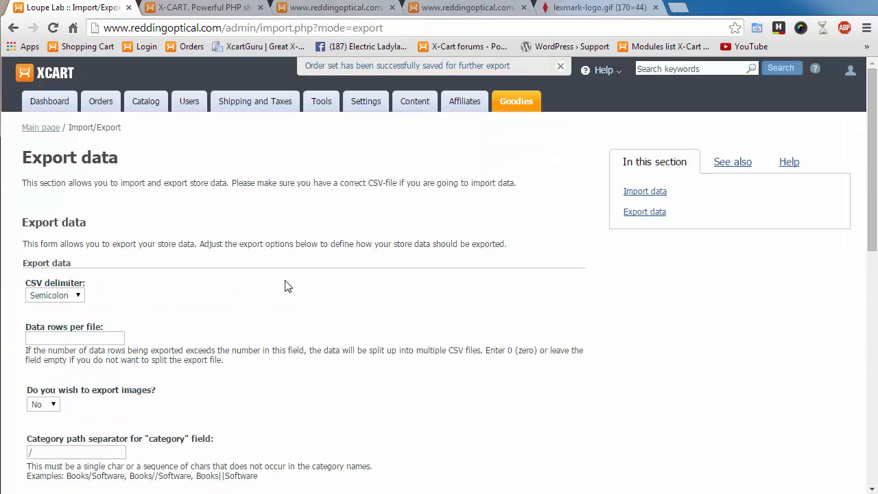
{"action": "scroll", "coordinate": [287, 288], "scroll_direction": "down", "scroll_amount": 2}
{"action": "left_click", "coordinate": [77, 158]}
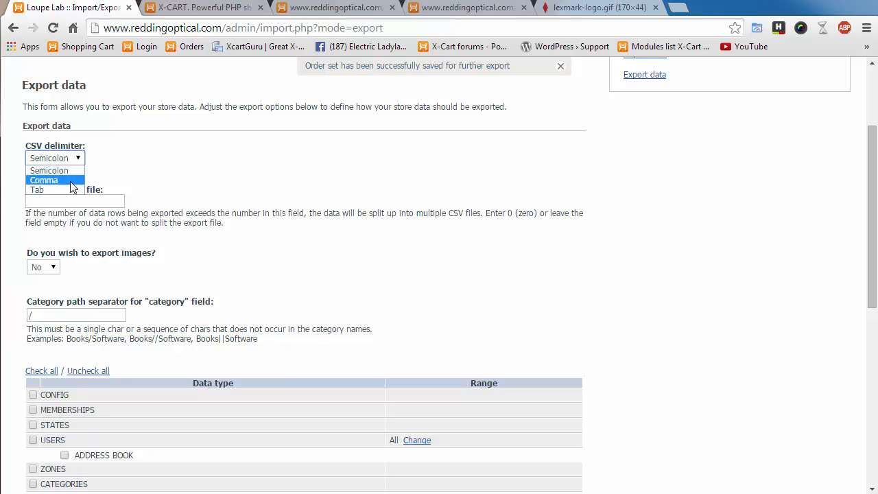
{"action": "left_click", "coordinate": [69, 182]}
- Include ORDERS and ORDER ITEMS in the export and run it
{"action": "scroll", "coordinate": [267, 288], "scroll_direction": "down", "scroll_amount": 1}
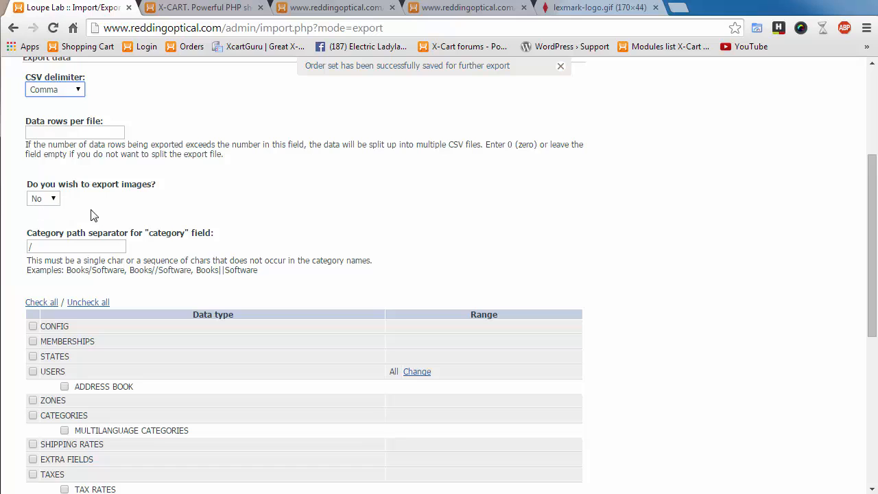
{"action": "scroll", "coordinate": [334, 261], "scroll_direction": "down", "scroll_amount": 5}
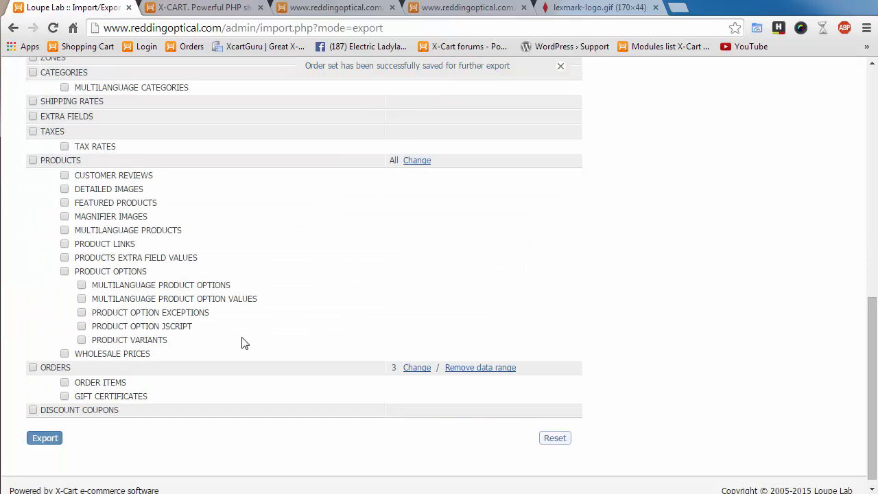
{"action": "scroll", "coordinate": [243, 372], "scroll_direction": "up", "scroll_amount": 1}
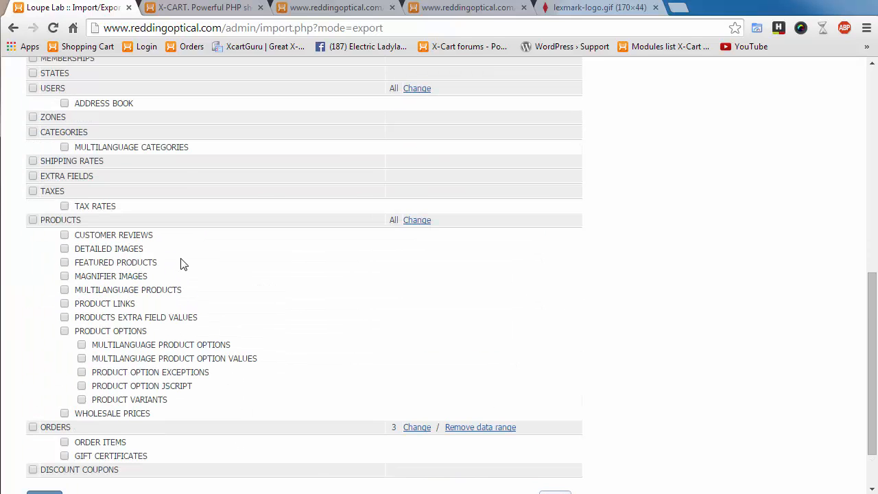
{"action": "scroll", "coordinate": [291, 369], "scroll_direction": "up", "scroll_amount": 3}
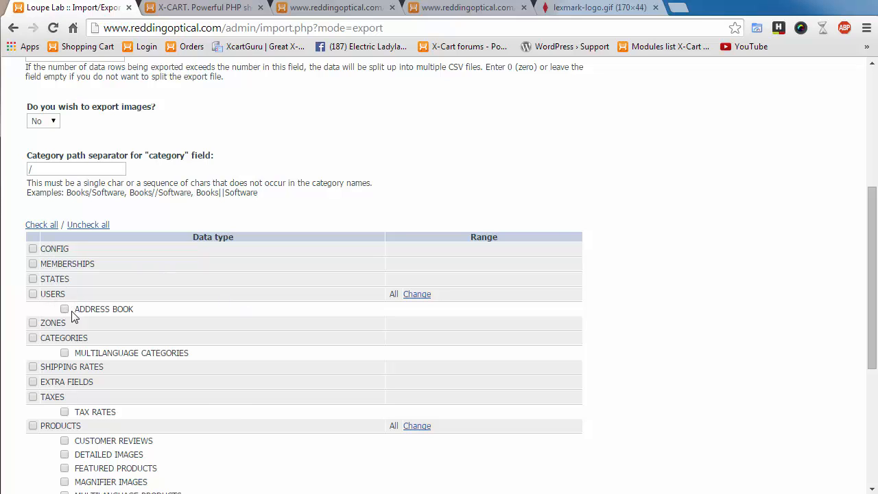
{"action": "scroll", "coordinate": [233, 415], "scroll_direction": "down", "scroll_amount": 1}
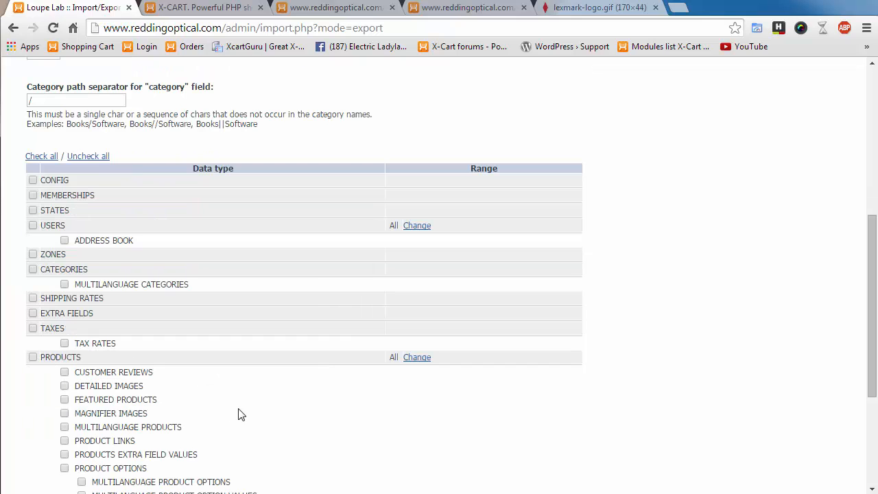
{"action": "scroll", "coordinate": [359, 375], "scroll_direction": "down", "scroll_amount": 2}
{"action": "scroll", "coordinate": [324, 396], "scroll_direction": "down", "scroll_amount": 1}
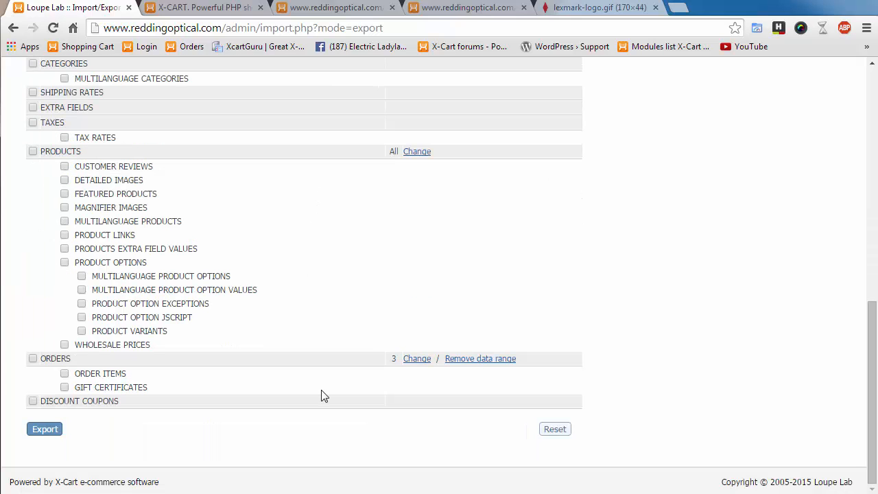
{"action": "left_click", "coordinate": [33, 359]}
{"action": "left_click", "coordinate": [64, 374]}
{"action": "left_click", "coordinate": [41, 432]}
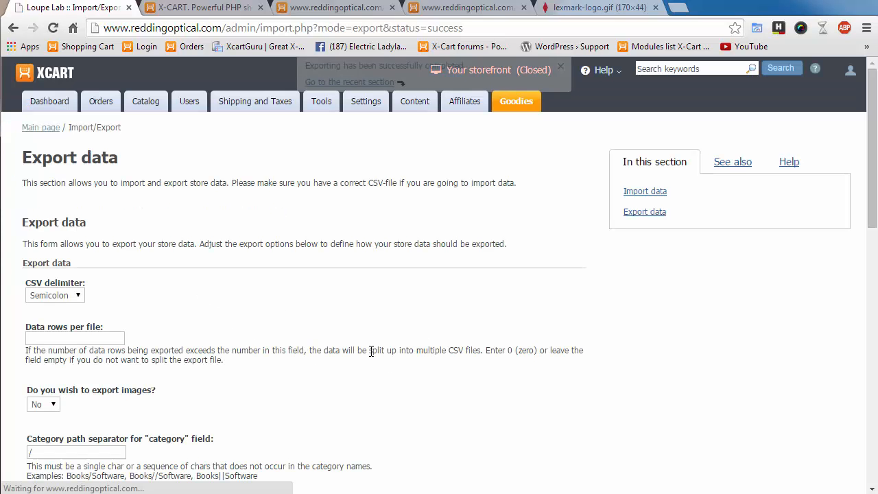
- Download export_20150217_183935.csv from Export packs and open it in Excel
{"action": "scroll", "coordinate": [597, 353], "scroll_direction": "down", "scroll_amount": 15}
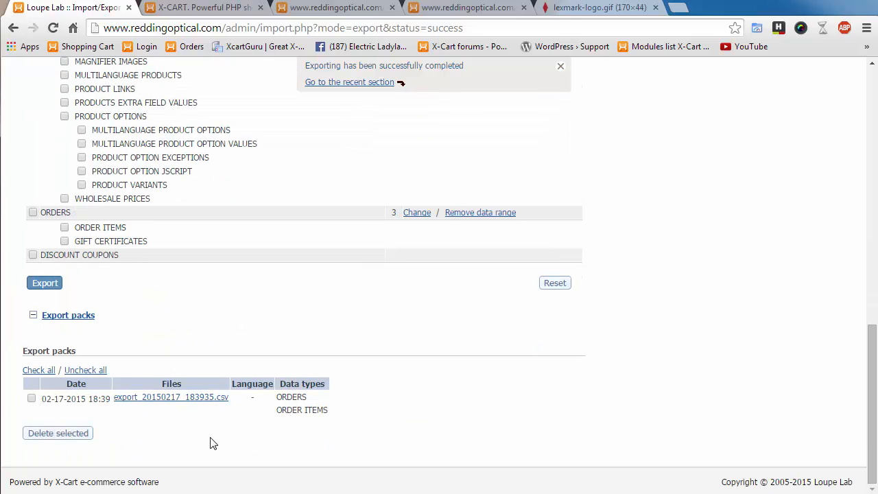
{"action": "left_click", "coordinate": [161, 400]}
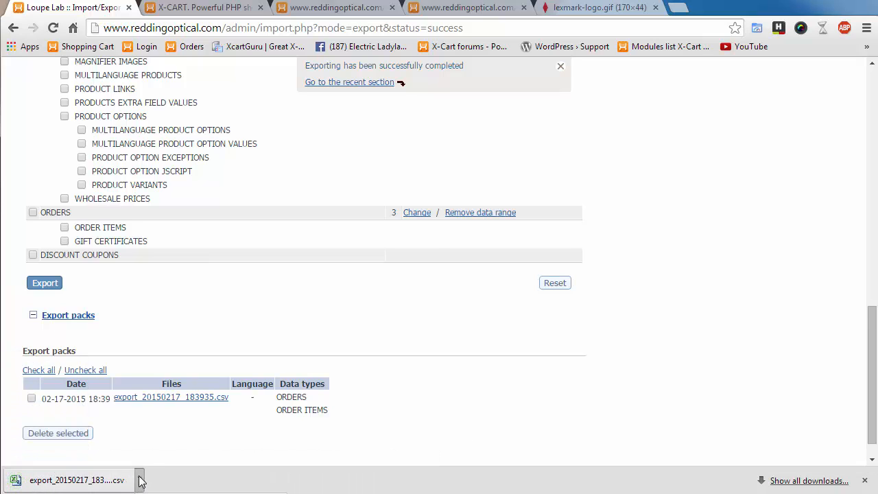
{"action": "left_click", "coordinate": [76, 480]}
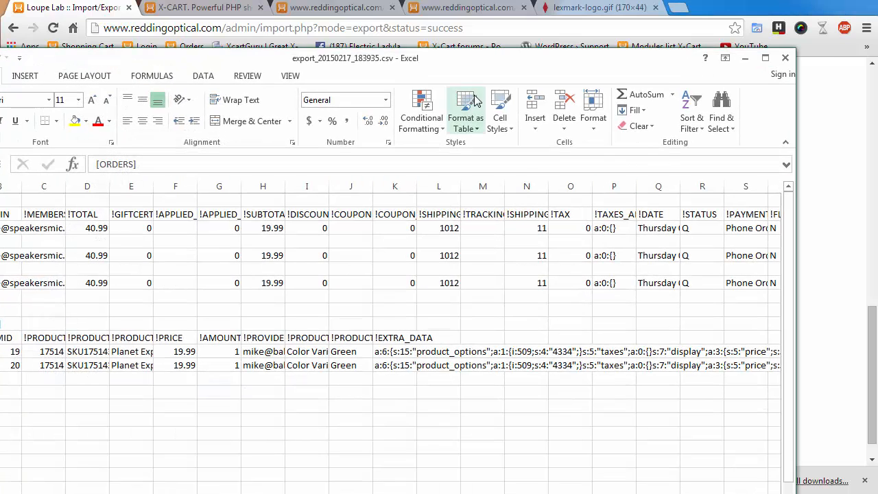
- Maximize Excel and check the LOGIN entries for orders 9891–9893 and item order ID 9891
{"action": "double_click", "coordinate": [576, 48]}
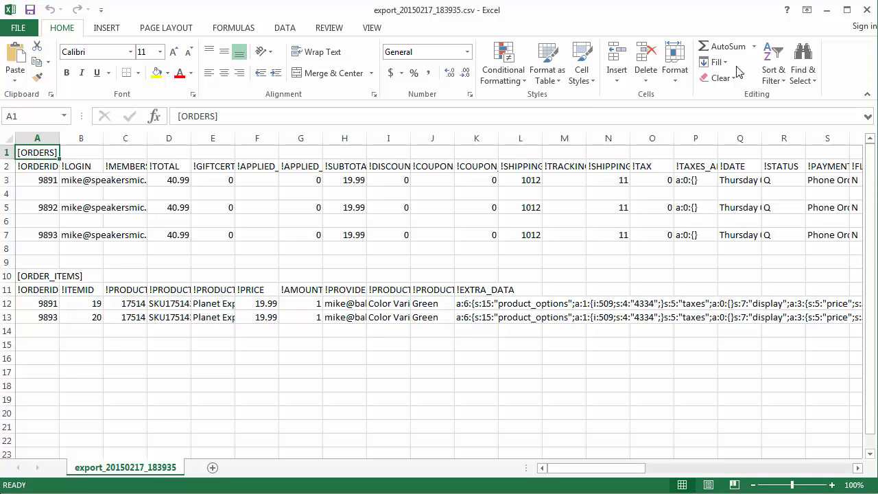
{"action": "left_click", "coordinate": [80, 173]}
{"action": "left_click", "coordinate": [77, 180]}
{"action": "left_click", "coordinate": [74, 208]}
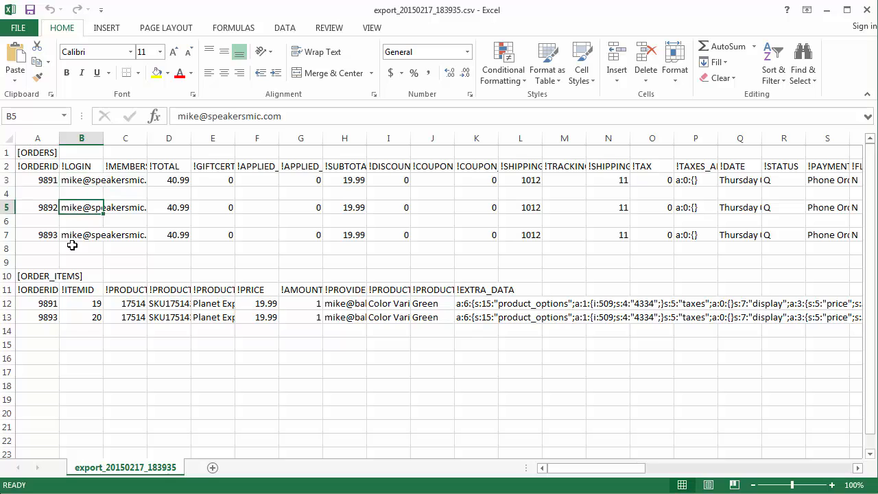
{"action": "left_click", "coordinate": [70, 235]}
{"action": "left_click", "coordinate": [86, 207]}
{"action": "left_click", "coordinate": [81, 182]}
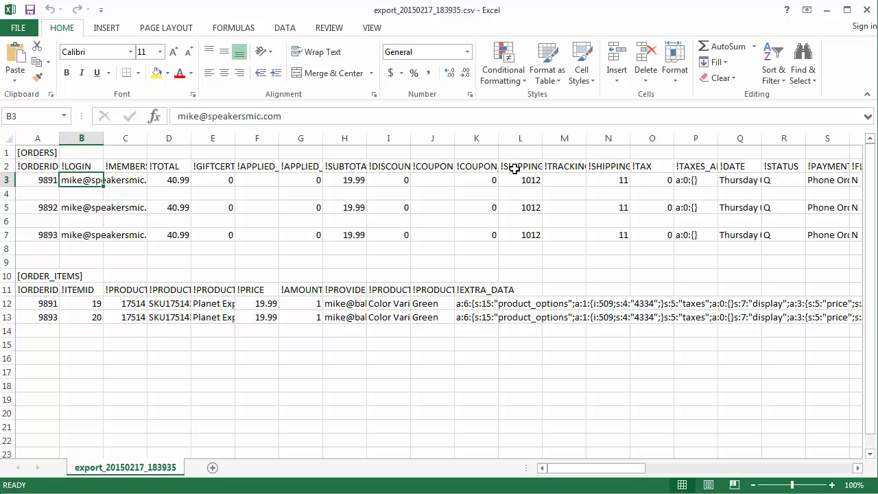
{"action": "left_click", "coordinate": [42, 307]}
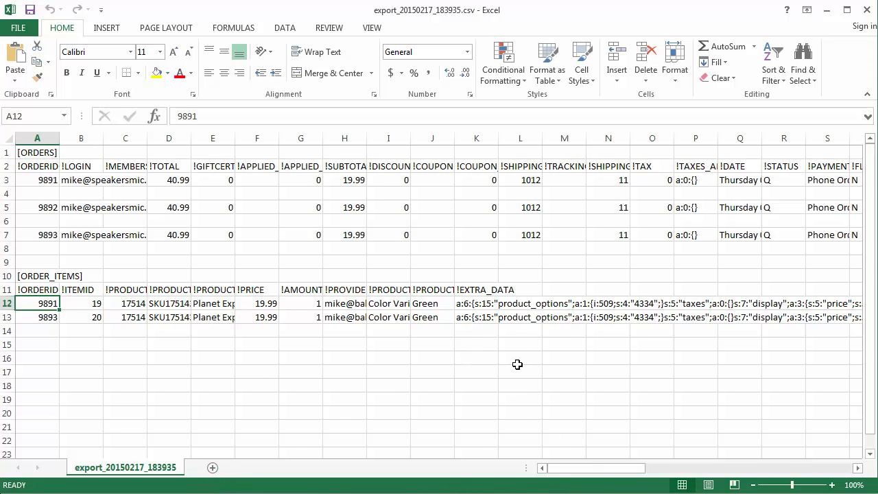
- Scroll right to review billing address and city (Louisville) columns
{"action": "left_click_drag", "start_coordinate": [594, 470], "coordinate": [682, 473]}
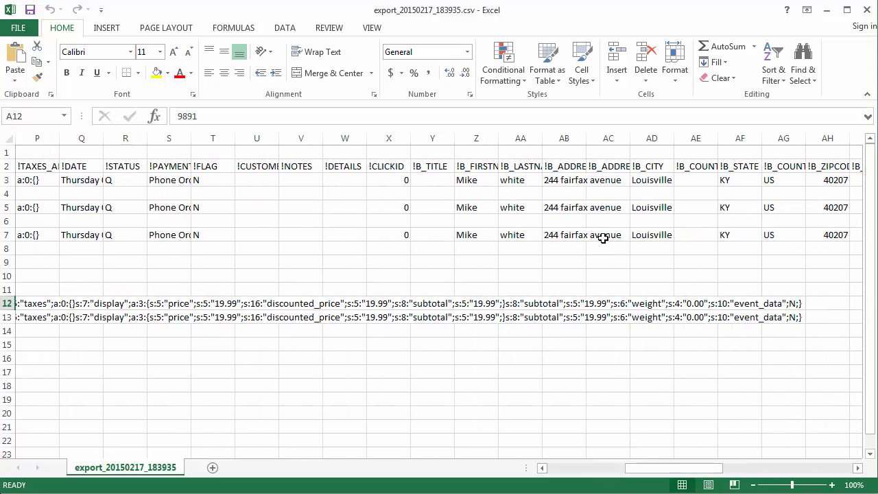
{"action": "left_click", "coordinate": [565, 179]}
{"action": "left_click", "coordinate": [667, 179]}
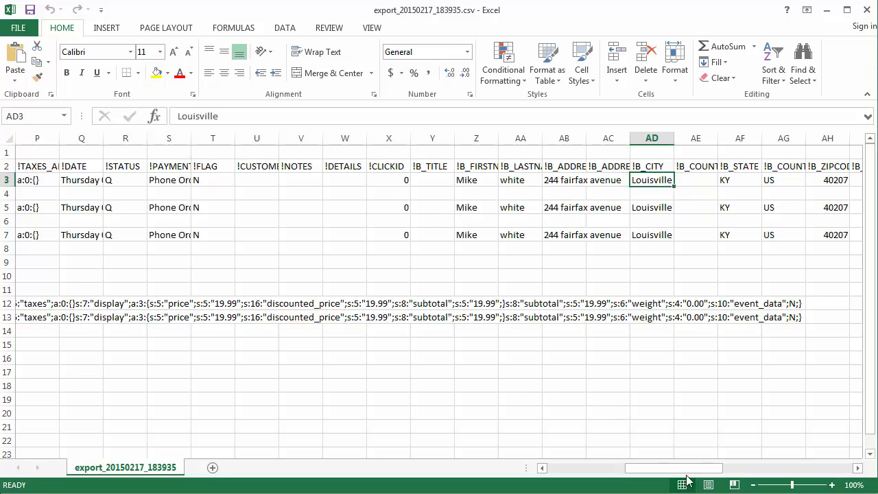
{"action": "left_click_drag", "start_coordinate": [684, 471], "coordinate": [823, 469]}
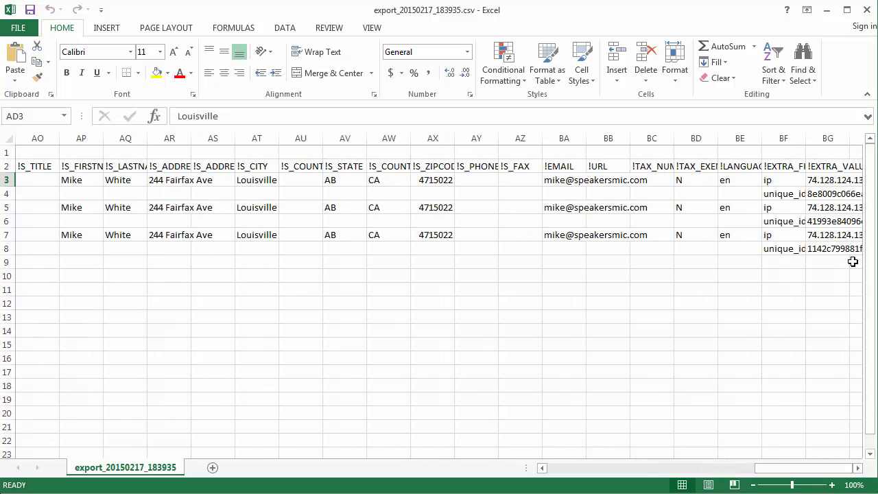